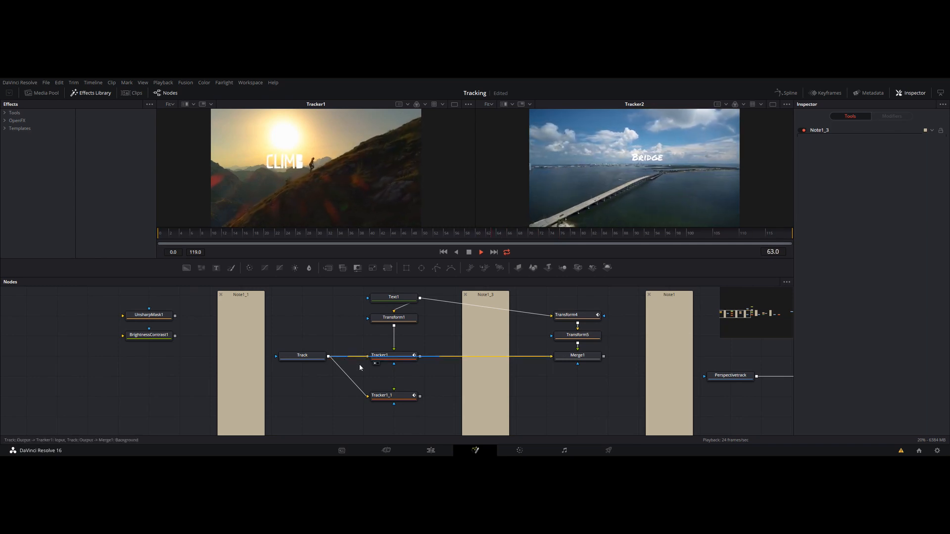
# Step: Move the Tracker1_1 node up so it sits directly beneath the Tracker1 node
pyautogui.click(395, 356)
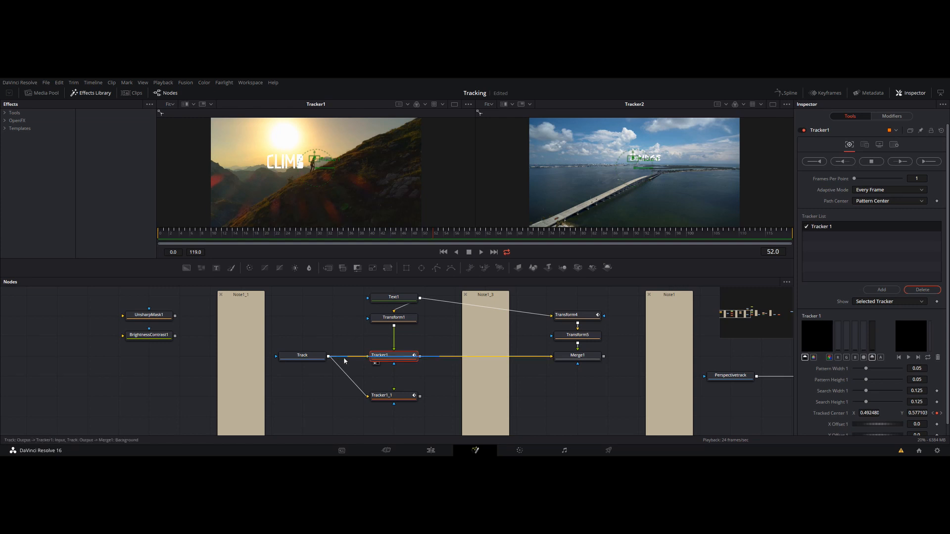
pyautogui.moveTo(411, 376)
pyautogui.mouseDown()
pyautogui.moveTo(412, 389)
pyautogui.moveTo(403, 379)
pyautogui.mouseUp()
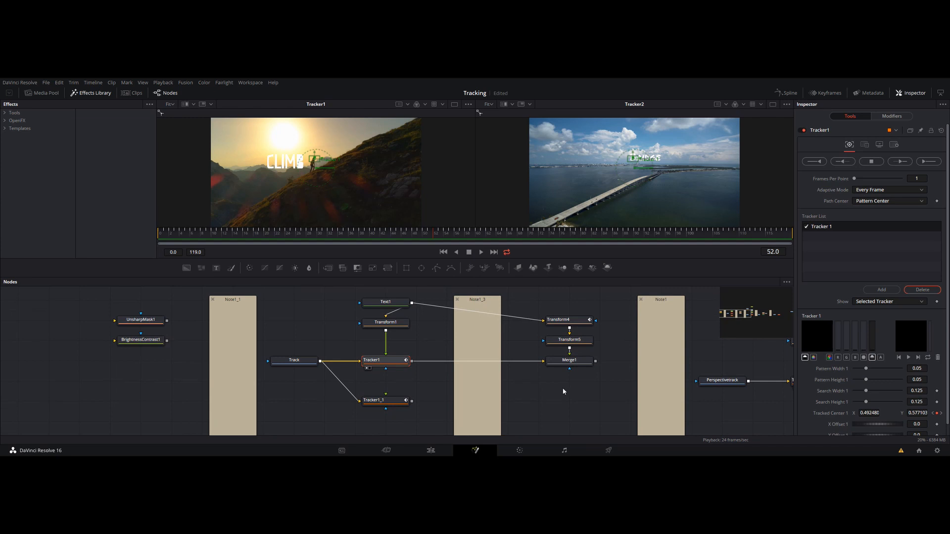
pyautogui.moveTo(563, 392); pyautogui.dragTo(396, 380)
pyautogui.moveTo(504, 392); pyautogui.dragTo(684, 386)
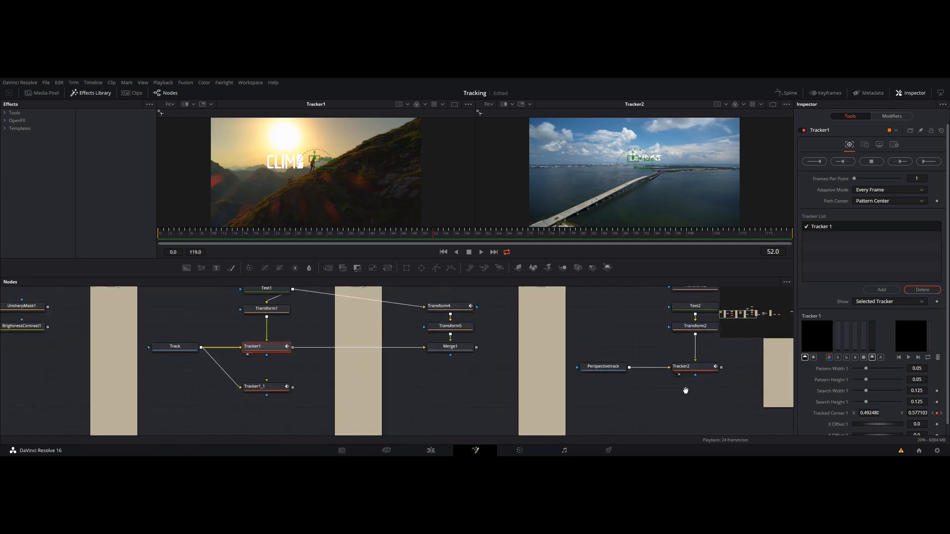
pyautogui.moveTo(422, 382); pyautogui.dragTo(620, 381)
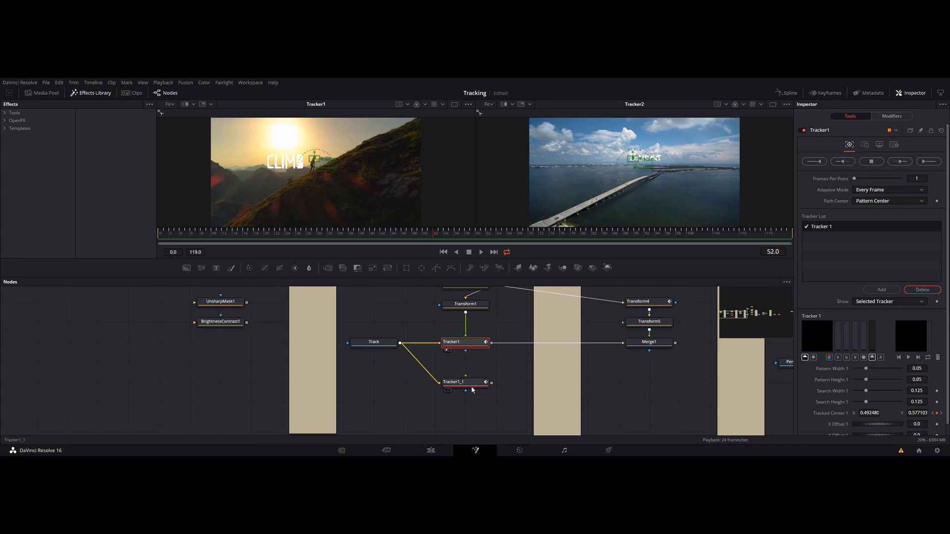
pyautogui.moveTo(471, 384); pyautogui.dragTo(472, 364)
pyautogui.click(485, 407)
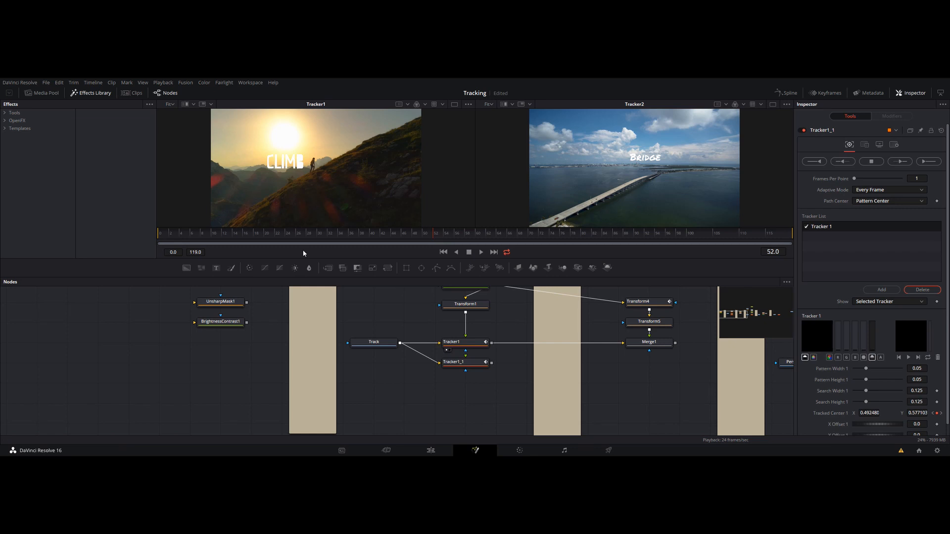
# Step: Add a new Tracker node below Tracker1_1 in the node graph
pyautogui.moveTo(502, 325); pyautogui.dragTo(506, 350)
pyautogui.scroll(-3, 462, 394)
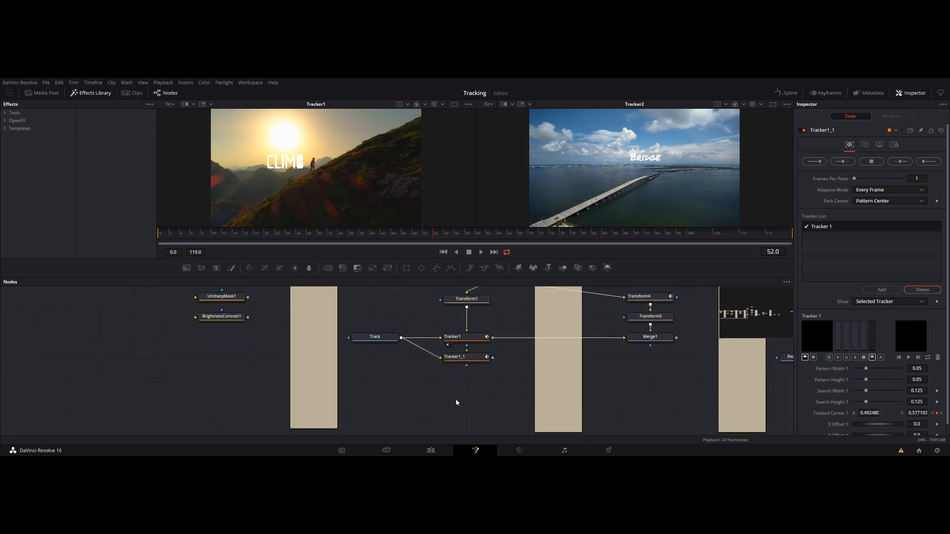
pyautogui.hotkey('shift', 'space')
pyautogui.write('track')
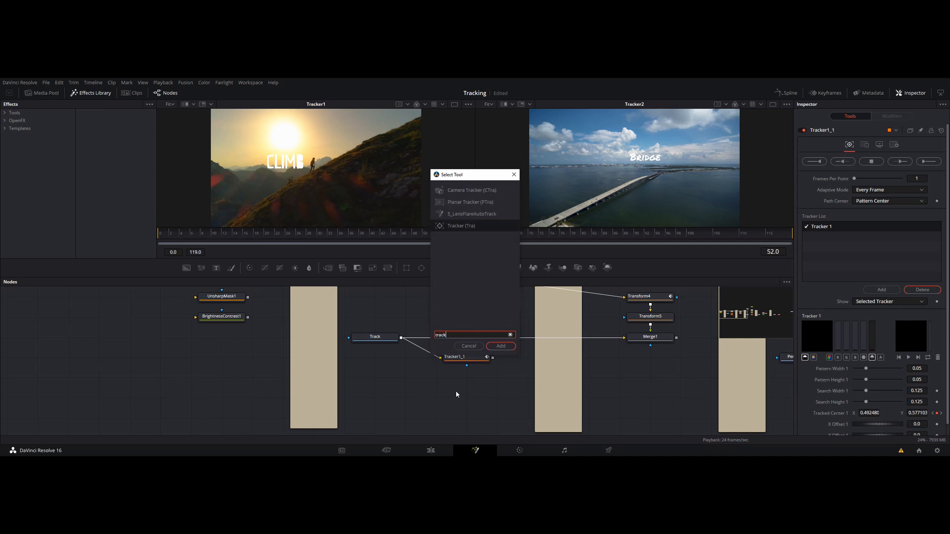
pyautogui.press('Return')
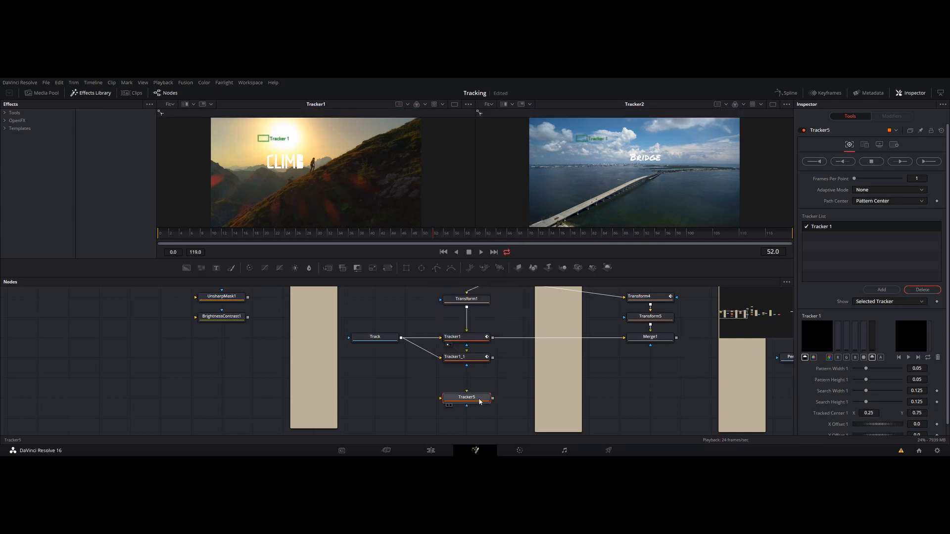
# Step: Connect the Track clip's output to the new Tracker5 node's Input and load Tracker5 in the viewer showing the climber
pyautogui.moveTo(381, 322); pyautogui.dragTo(335, 201)
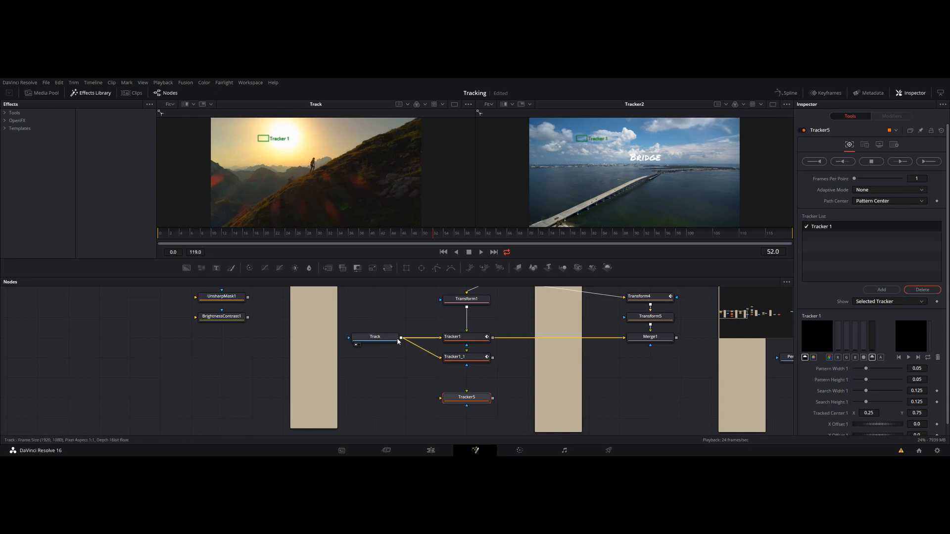
pyautogui.moveTo(401, 337); pyautogui.dragTo(470, 407)
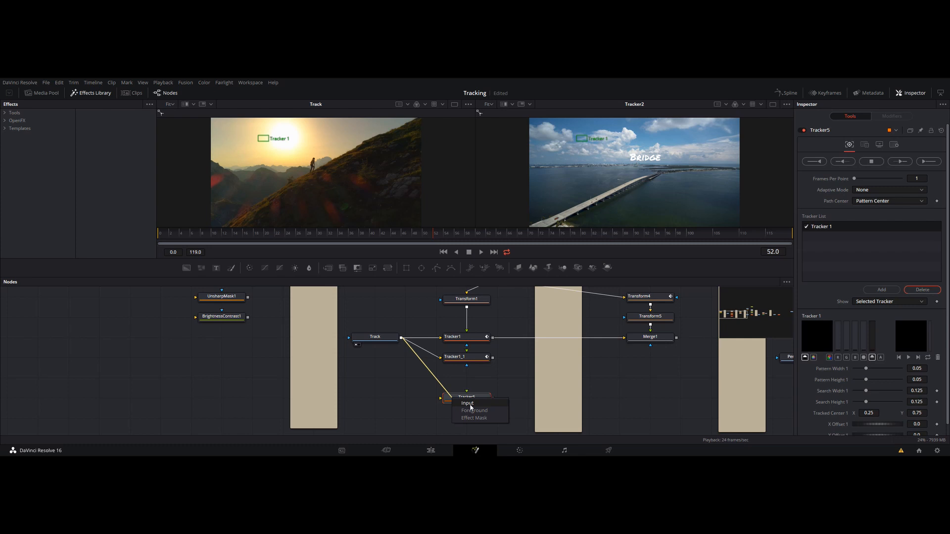
pyautogui.click(470, 406)
pyautogui.moveTo(470, 399); pyautogui.dragTo(470, 379)
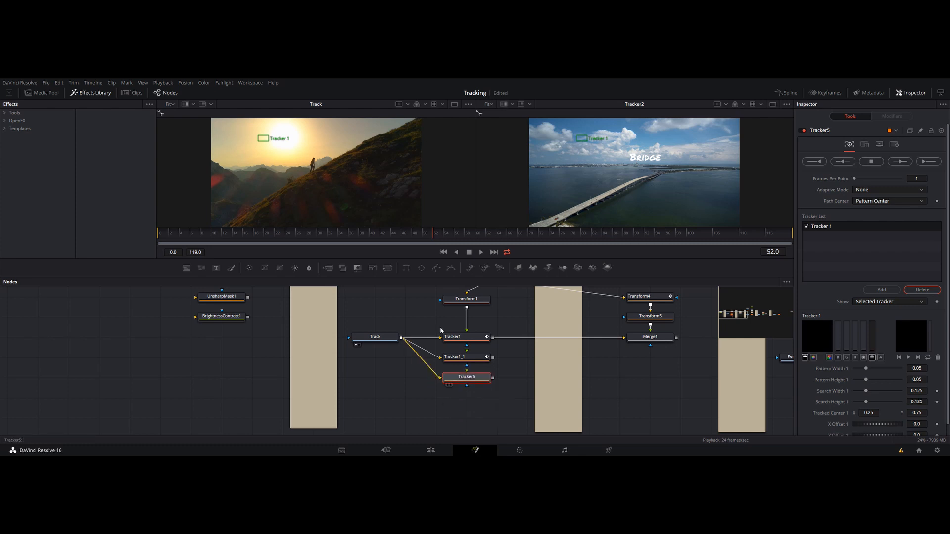
pyautogui.moveTo(440, 328); pyautogui.dragTo(373, 210)
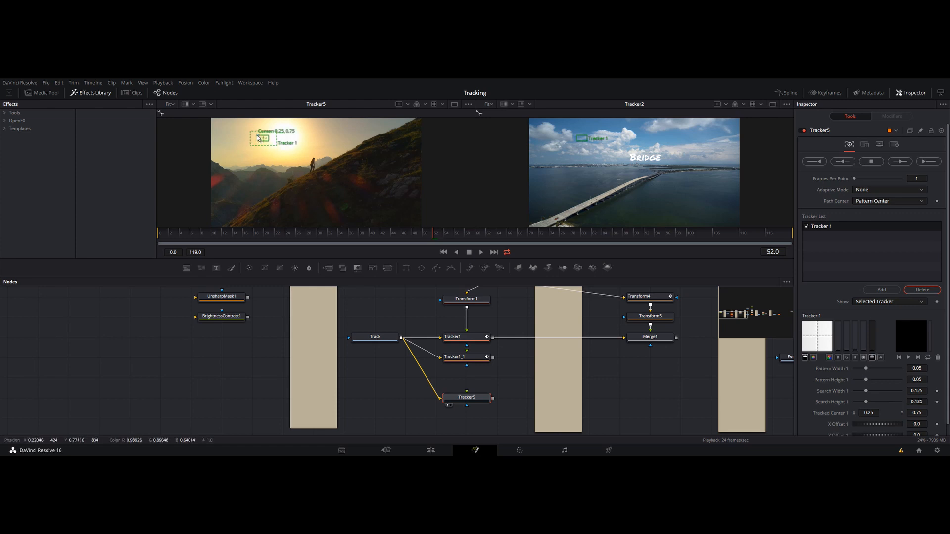
# Step: Place Tracker 1's pattern box over the climber's head, centred at about 0.489, 0.580
pyautogui.moveTo(257, 138); pyautogui.dragTo(309, 158)
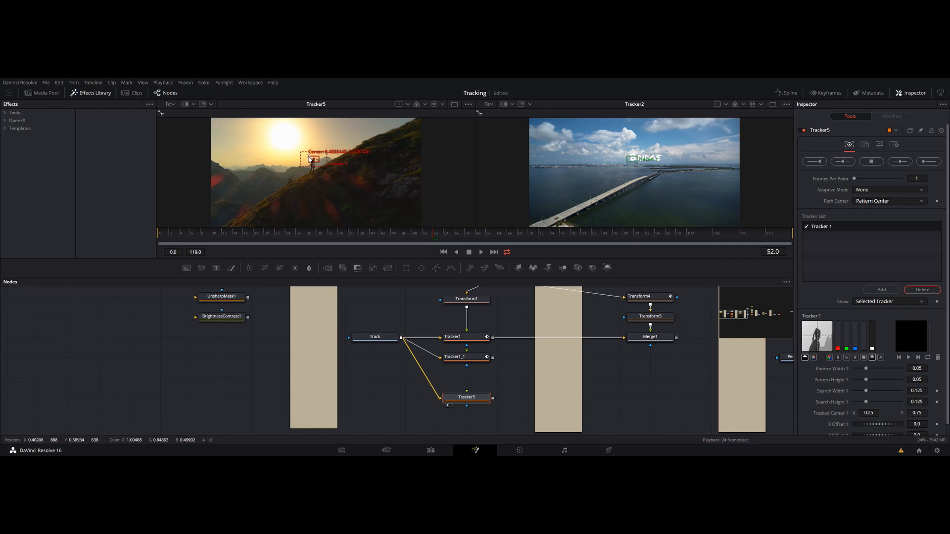
pyautogui.moveTo(309, 158); pyautogui.dragTo(399, 180)
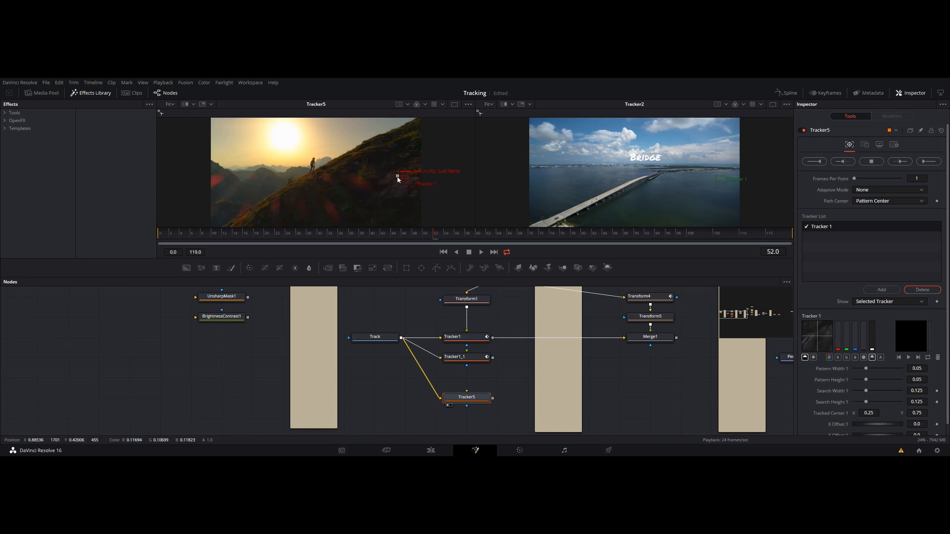
pyautogui.moveTo(396, 176); pyautogui.dragTo(310, 158)
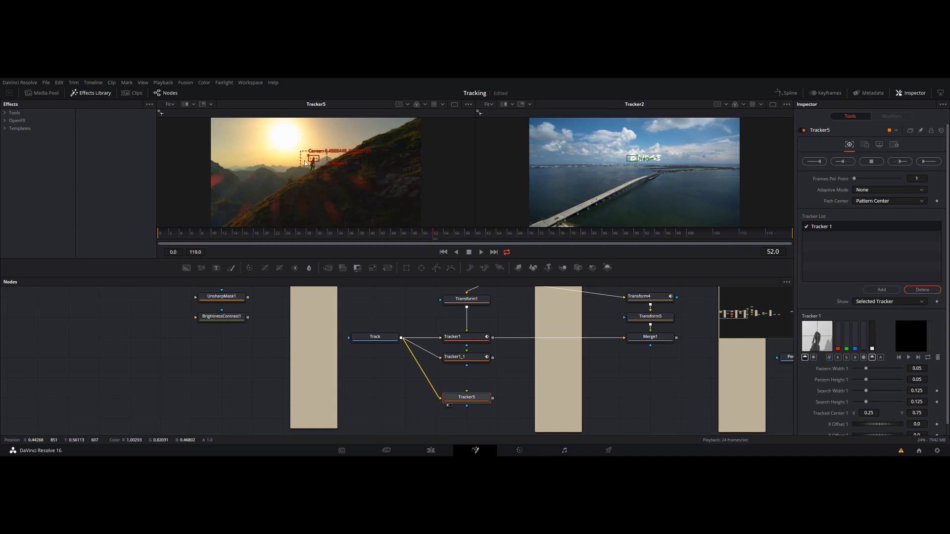
# Step: Shrink the tracker's pattern box to about 0.033 by 0.041 and its search area to about 0.103 by 0.096
pyautogui.scroll(3, 312, 164)
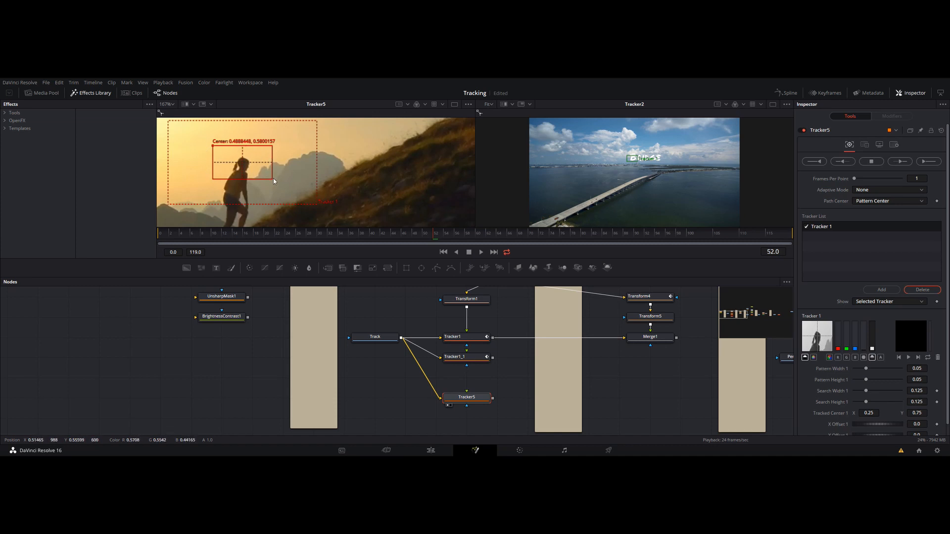
pyautogui.moveTo(274, 178); pyautogui.dragTo(262, 176)
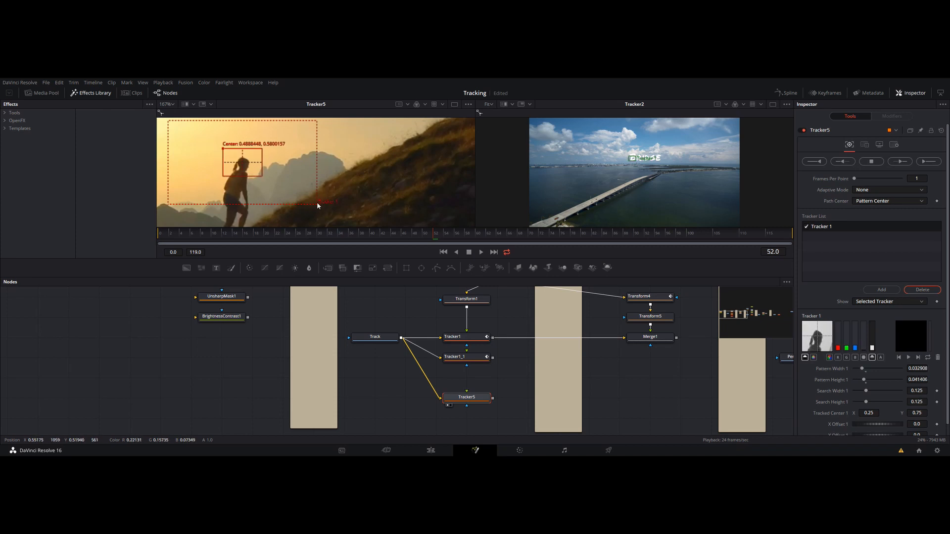
pyautogui.moveTo(317, 203); pyautogui.dragTo(307, 198)
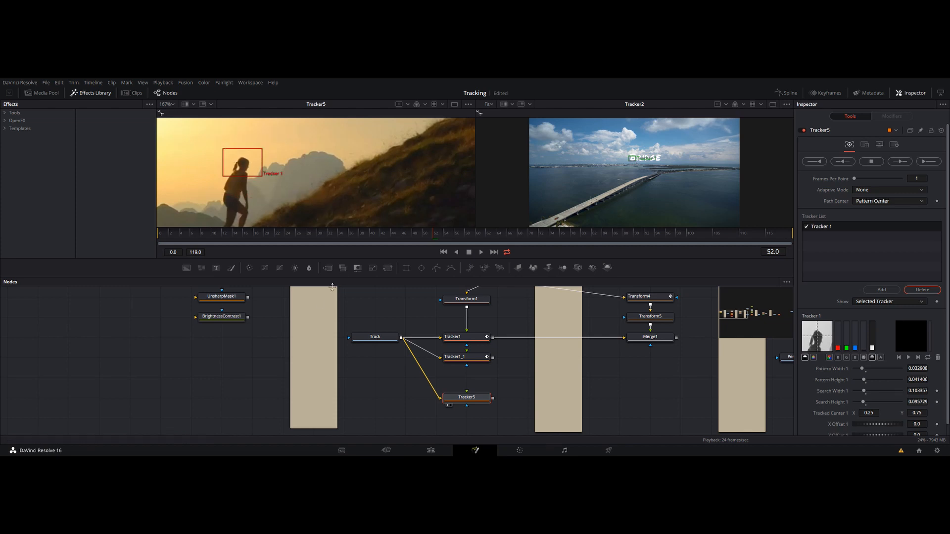
# Step: Move the UnsharpMask1 node level with the Track node and place BrightnessContrast1 directly beneath it
pyautogui.moveTo(238, 299)
pyautogui.mouseDown()
pyautogui.moveTo(230, 324)
pyautogui.moveTo(225, 297)
pyautogui.mouseUp()
pyautogui.scroll(1, 228, 316)
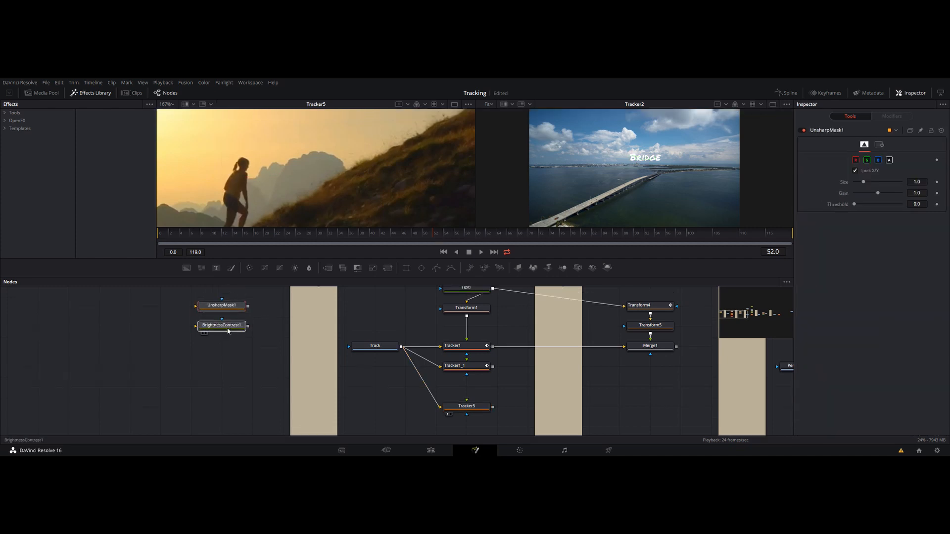
pyautogui.click(231, 327)
pyautogui.moveTo(231, 332)
pyautogui.mouseDown()
pyautogui.moveTo(231, 373)
pyautogui.moveTo(227, 346)
pyautogui.mouseUp()
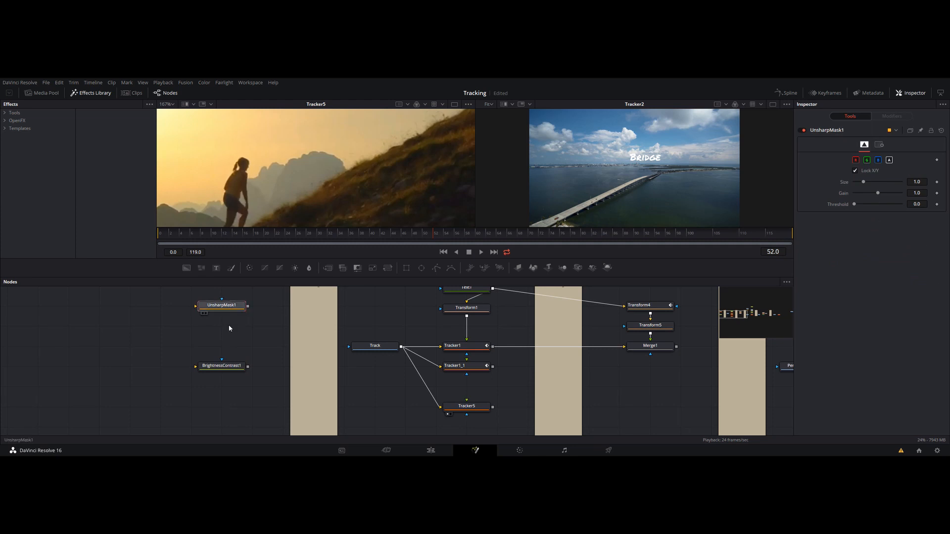
pyautogui.moveTo(230, 305); pyautogui.dragTo(243, 345)
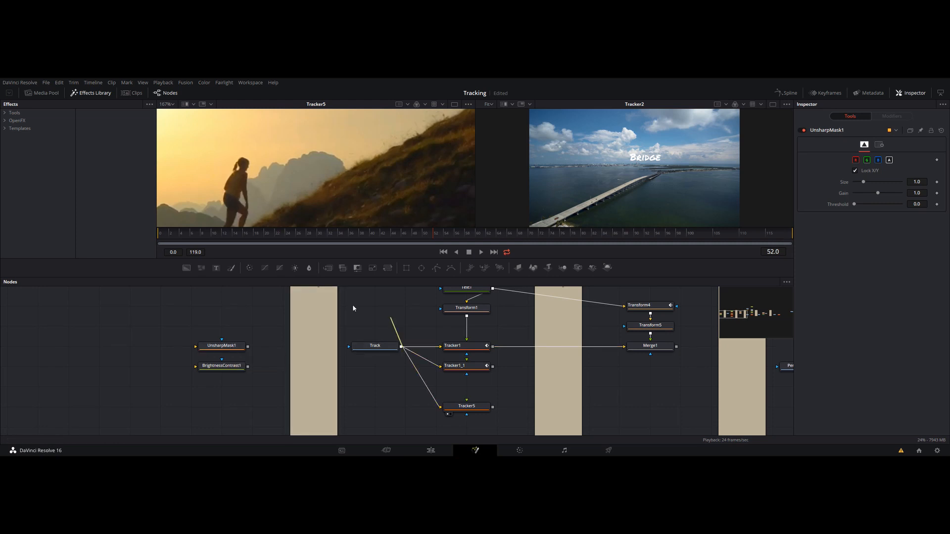
# Step: Feed the Track clip into UnsharpMask1, view its output, and toggle the sharpening off and on to compare
pyautogui.moveTo(401, 347); pyautogui.dragTo(276, 216)
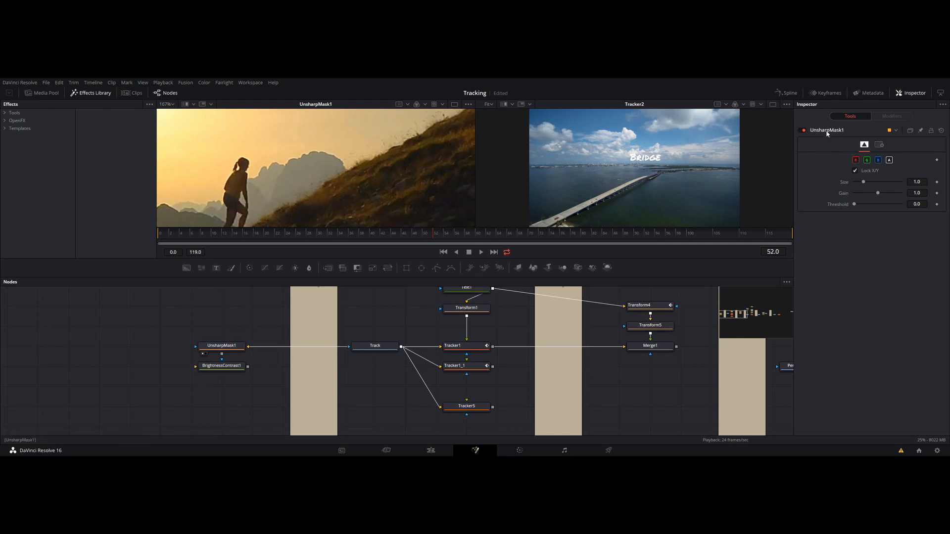
pyautogui.click(803, 131)
pyautogui.click(802, 131)
pyautogui.click(802, 131)
pyautogui.click(802, 131)
# Step: Set UnsharpMask1's Size to 1.929 and Gain to 1.32
pyautogui.click(230, 346)
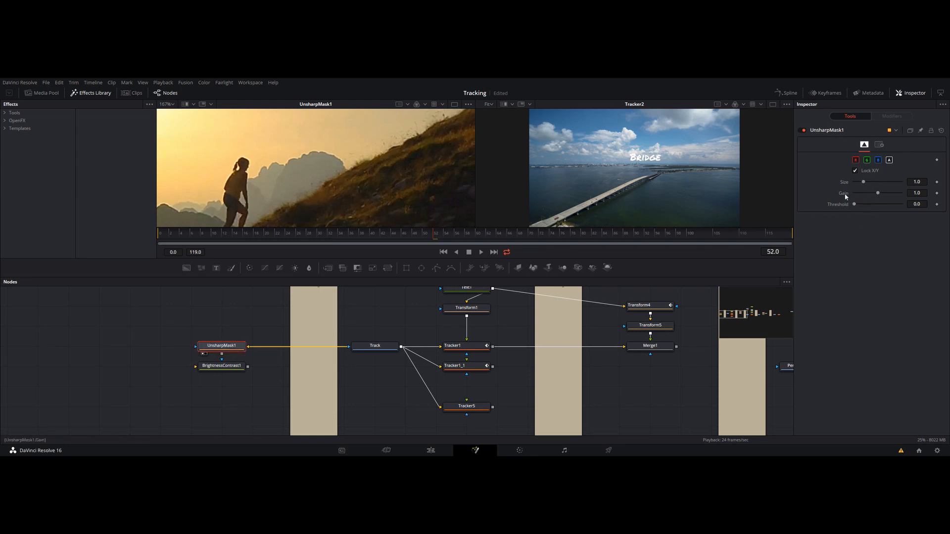
pyautogui.moveTo(863, 183)
pyautogui.mouseDown()
pyautogui.moveTo(889, 182)
pyautogui.moveTo(876, 182)
pyautogui.moveTo(886, 196)
pyautogui.moveTo(871, 182)
pyautogui.mouseUp()
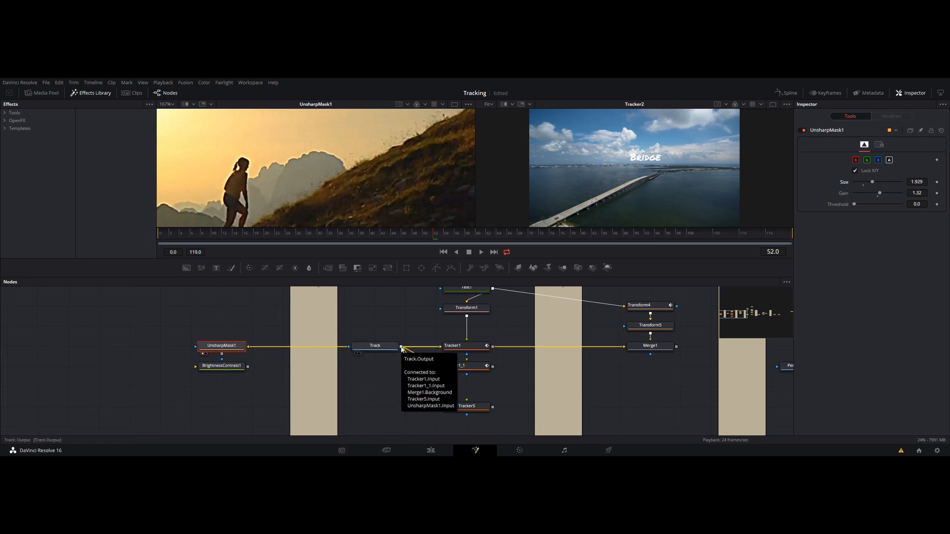
# Step: Feed the Track clip into BrightnessContrast1 instead, view it, and set Gamma to 1.57 and Contrast to 0.49
pyautogui.moveTo(401, 346); pyautogui.dragTo(258, 329)
pyautogui.moveTo(229, 368); pyautogui.dragTo(309, 193)
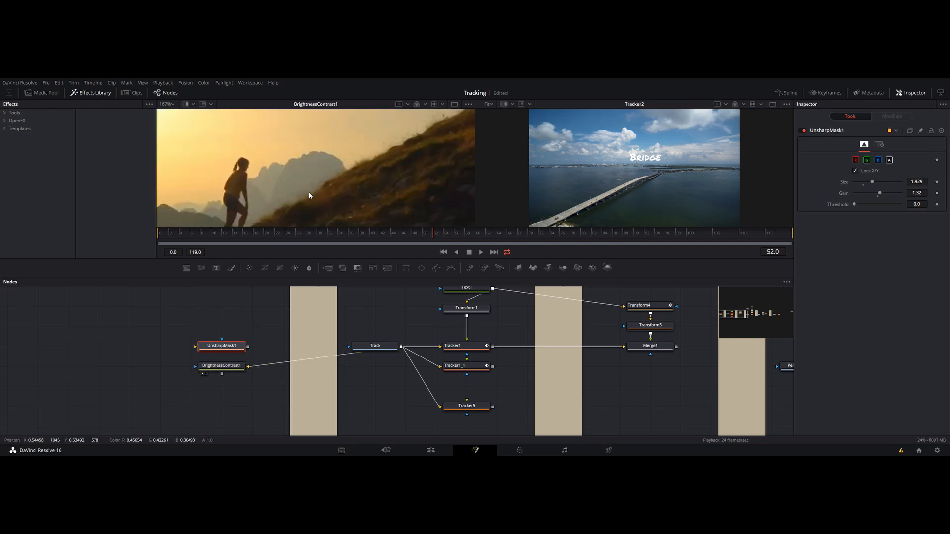
pyautogui.click(228, 372)
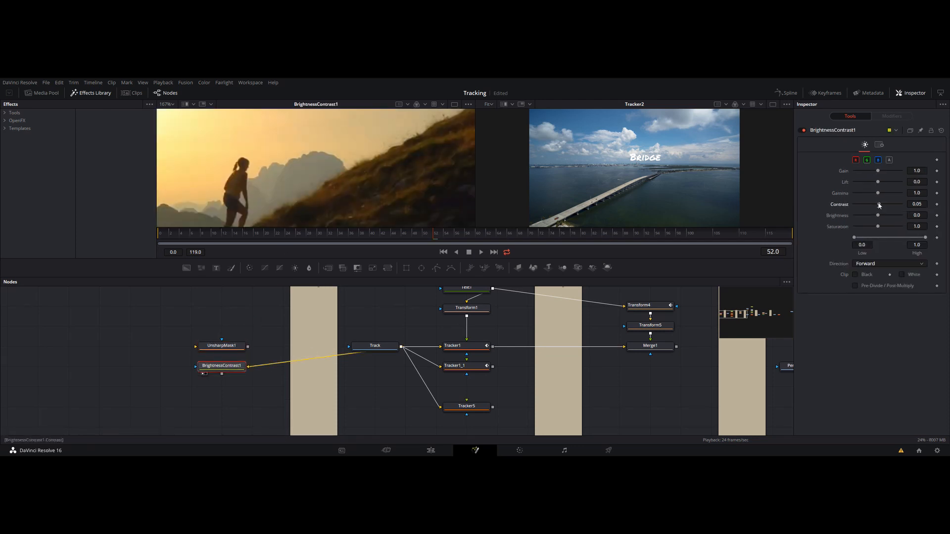
pyautogui.moveTo(877, 205)
pyautogui.mouseDown()
pyautogui.moveTo(884, 194)
pyautogui.moveTo(879, 206)
pyautogui.moveTo(889, 208)
pyautogui.mouseUp()
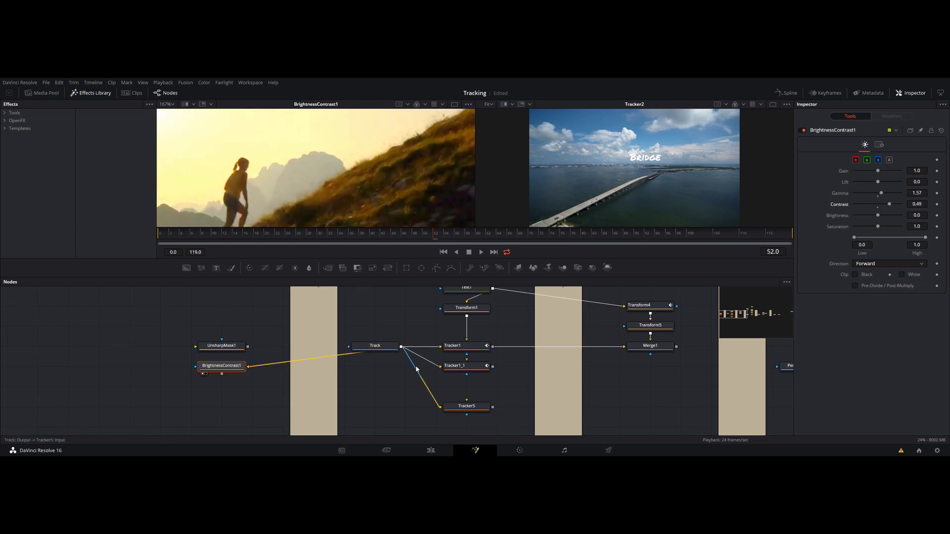
# Step: Disconnect BrightnessContrast1 from the Track clip and view the original Track clip with the zoom set to Fit
pyautogui.moveTo(247, 369); pyautogui.dragTo(245, 381)
pyautogui.moveTo(379, 345); pyautogui.dragTo(335, 167)
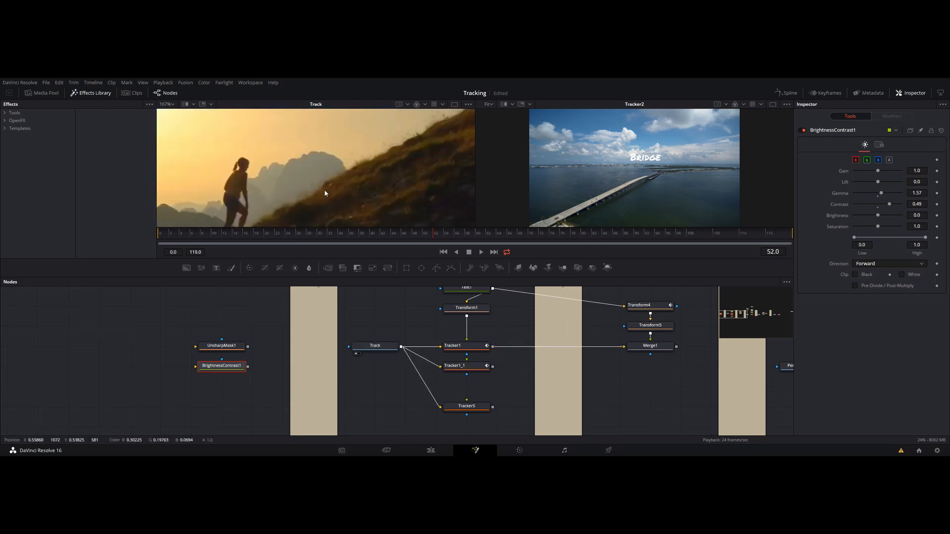
pyautogui.click(173, 110)
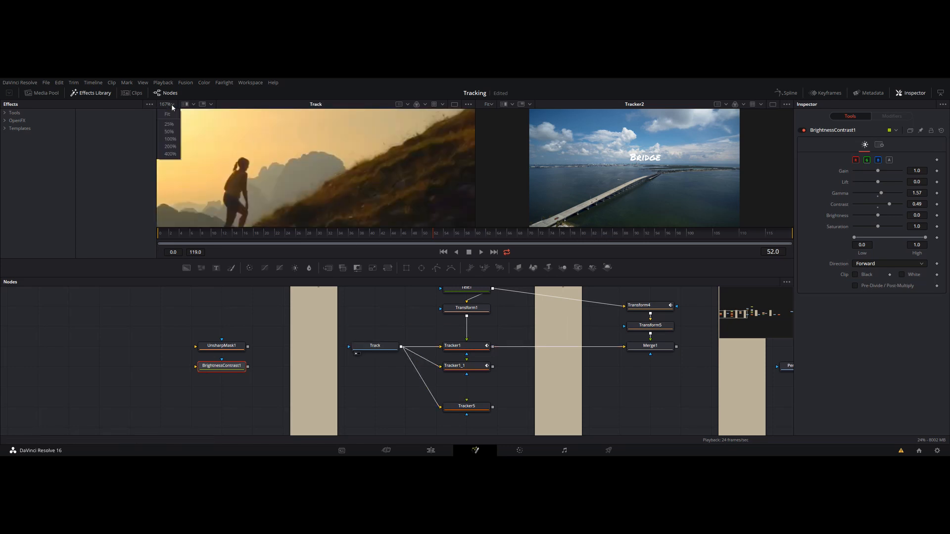
pyautogui.click(164, 111)
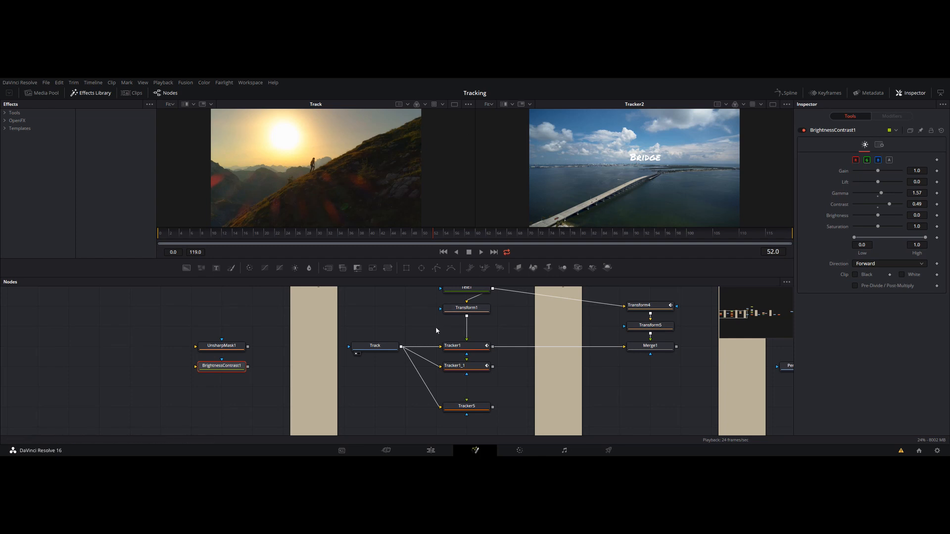
# Step: Select Tracker5, scrub through the clip to frame 0, and reposition the tracking box over the climber's head there
pyautogui.click(467, 406)
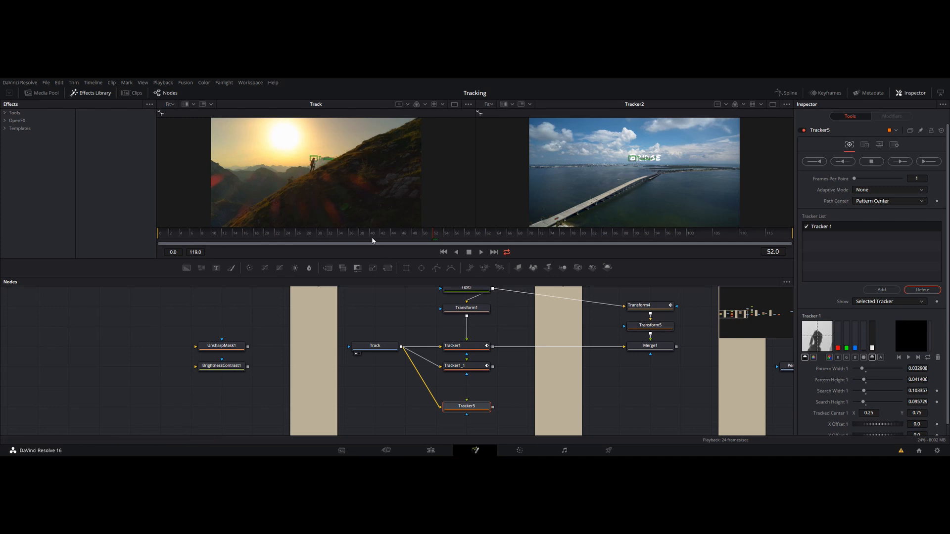
pyautogui.moveTo(372, 241); pyautogui.dragTo(146, 238)
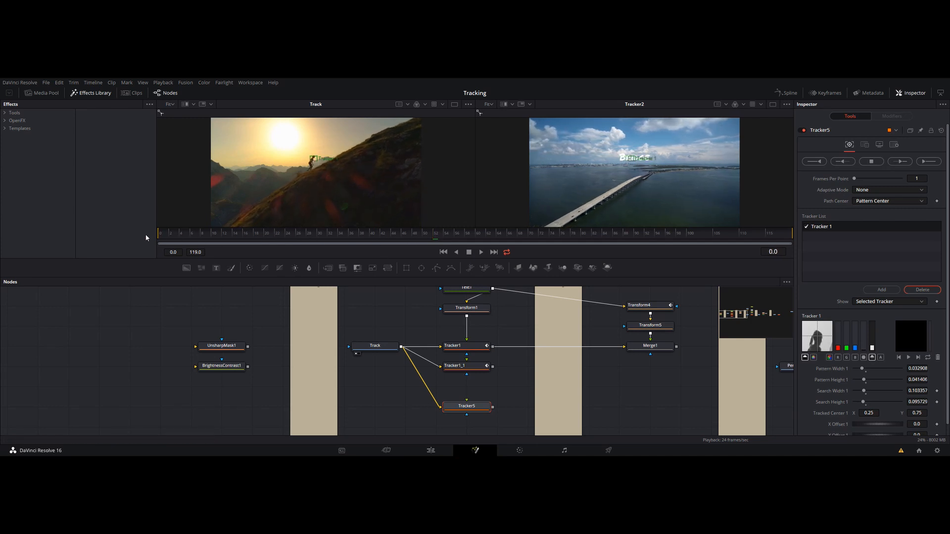
pyautogui.click(478, 245)
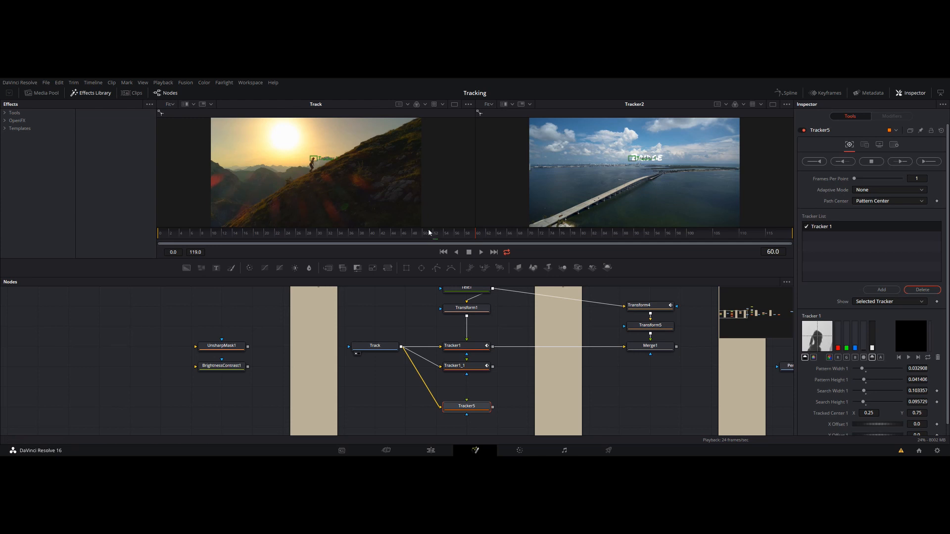
pyautogui.moveTo(427, 233); pyautogui.dragTo(157, 236)
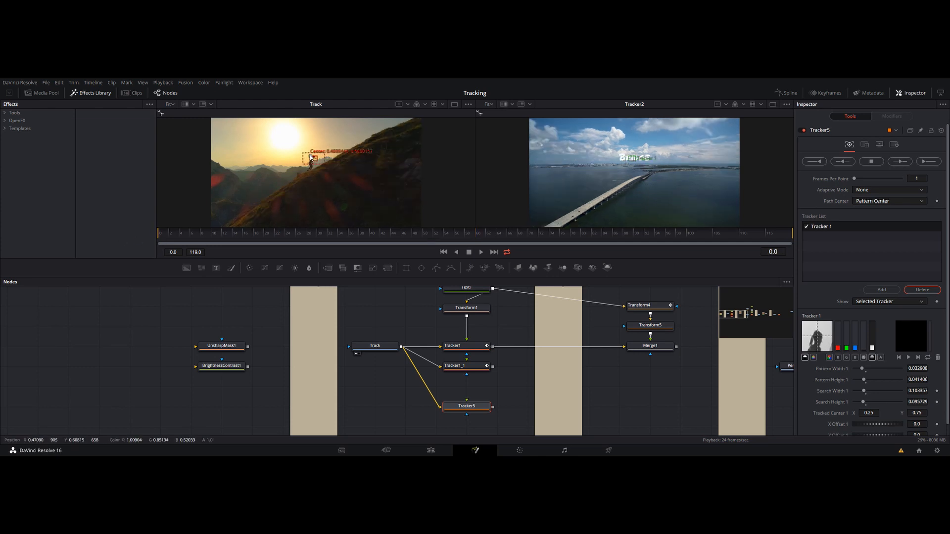
pyautogui.moveTo(309, 155); pyautogui.dragTo(310, 153)
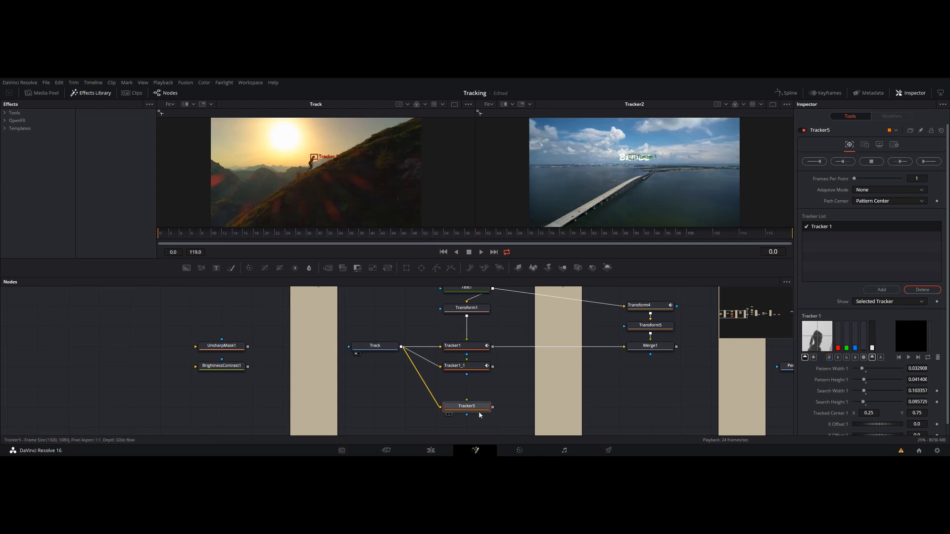
# Step: Compare the Track clip with Tracker5 in the first viewer, leaving Tracker5 selected and displayed there
pyautogui.moveTo(477, 410); pyautogui.dragTo(316, 163)
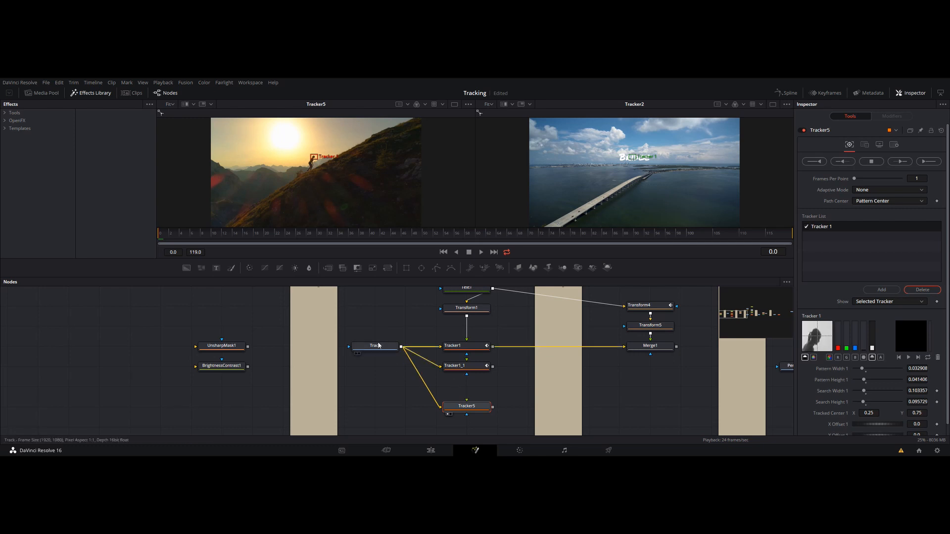
pyautogui.moveTo(378, 346); pyautogui.dragTo(309, 159)
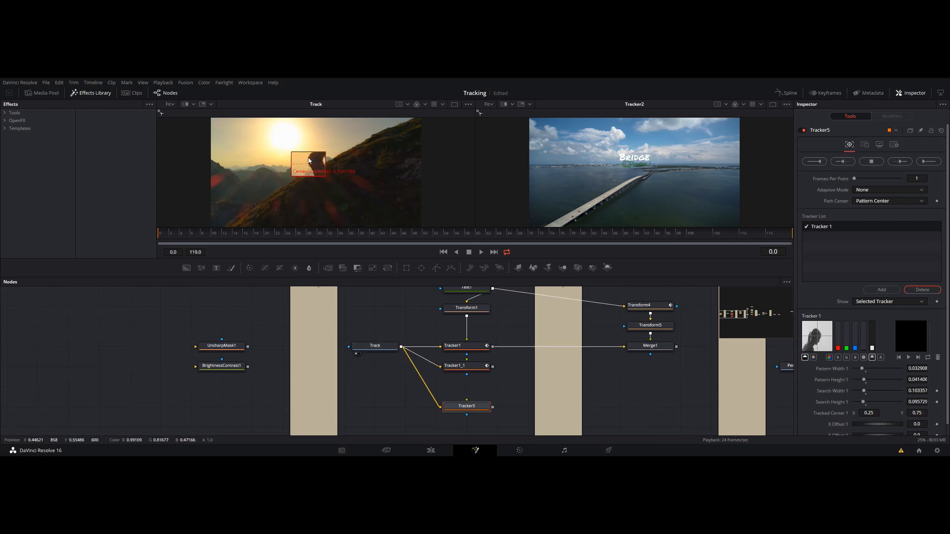
pyautogui.click(379, 346)
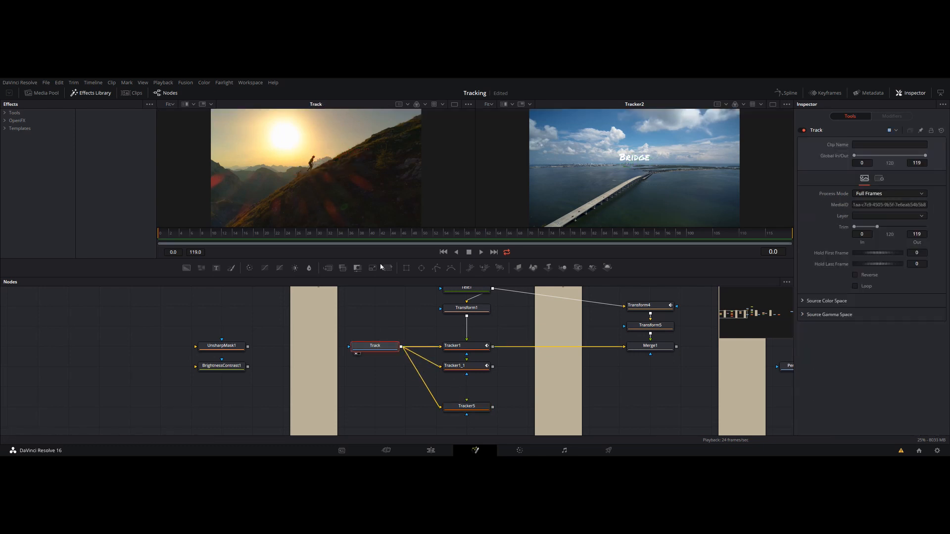
pyautogui.click(468, 410)
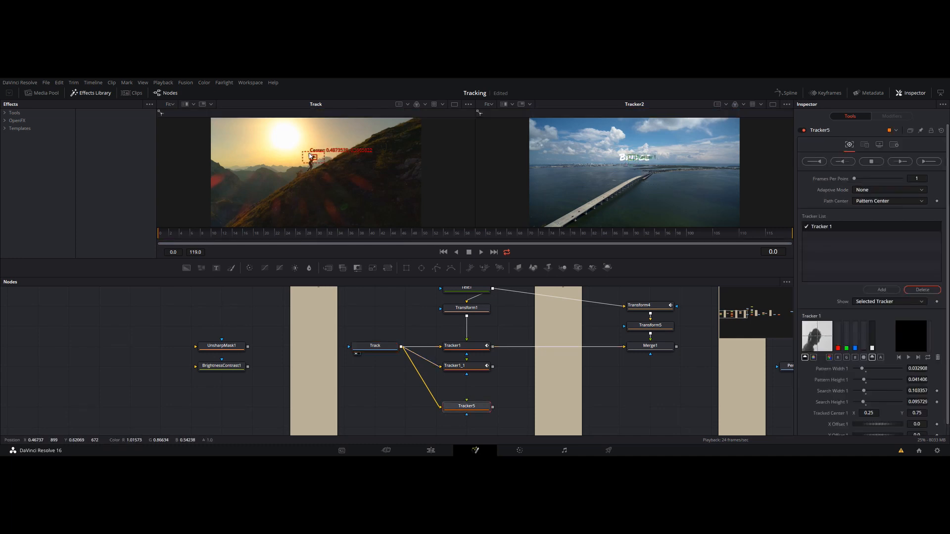
pyautogui.press('1')
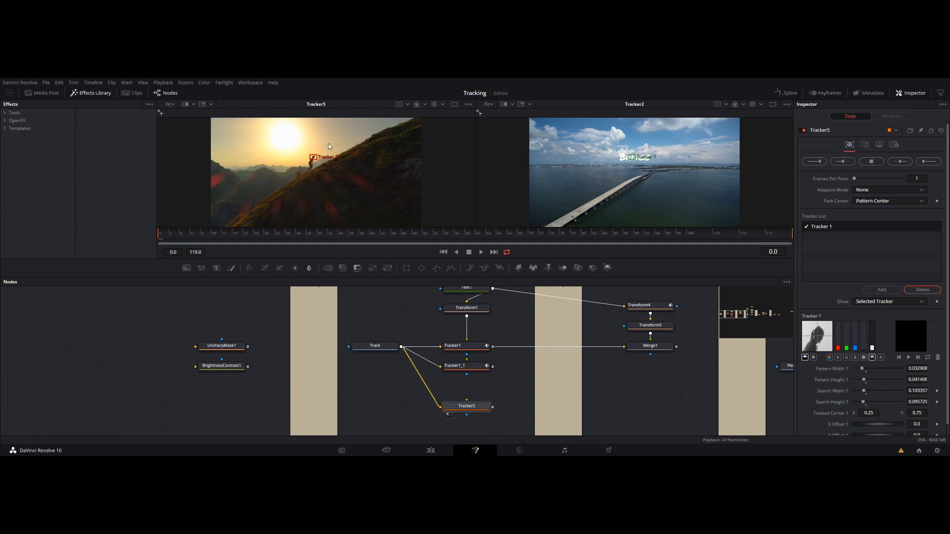
# Step: Fine-tune the tracking box over the climber's head at frame 0 and display the Track clip in the second viewer
pyautogui.moveTo(309, 155); pyautogui.dragTo(310, 157)
pyautogui.moveTo(313, 156); pyautogui.dragTo(313, 155)
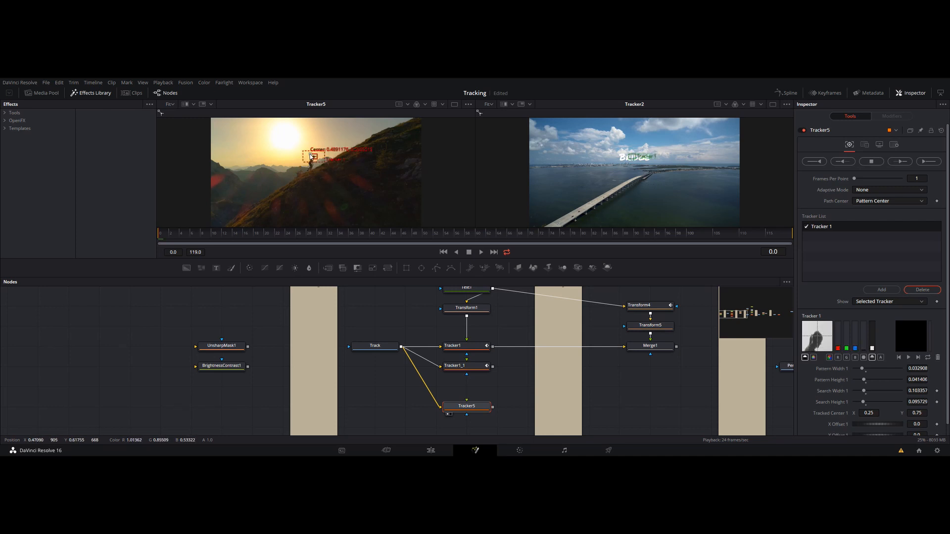
pyautogui.moveTo(375, 346); pyautogui.dragTo(604, 212)
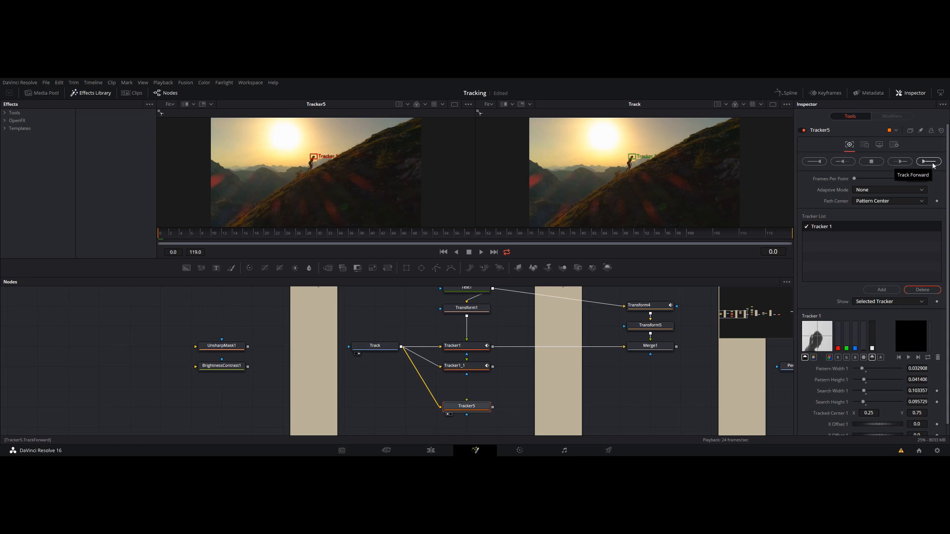
# Step: Realign the tracking box with the climber's head at frame 43 and track the whole clip forward from frame 0
pyautogui.click(387, 234)
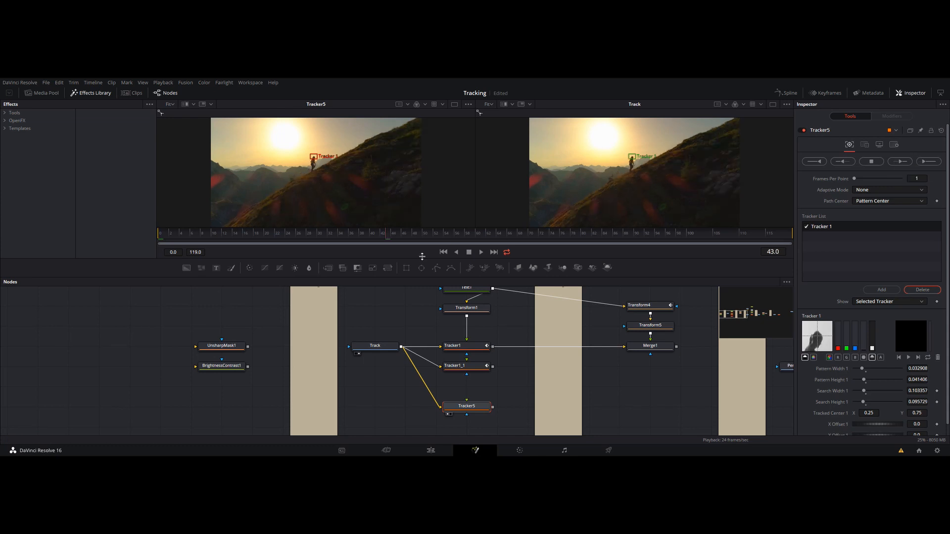
pyautogui.moveTo(311, 157); pyautogui.dragTo(312, 158)
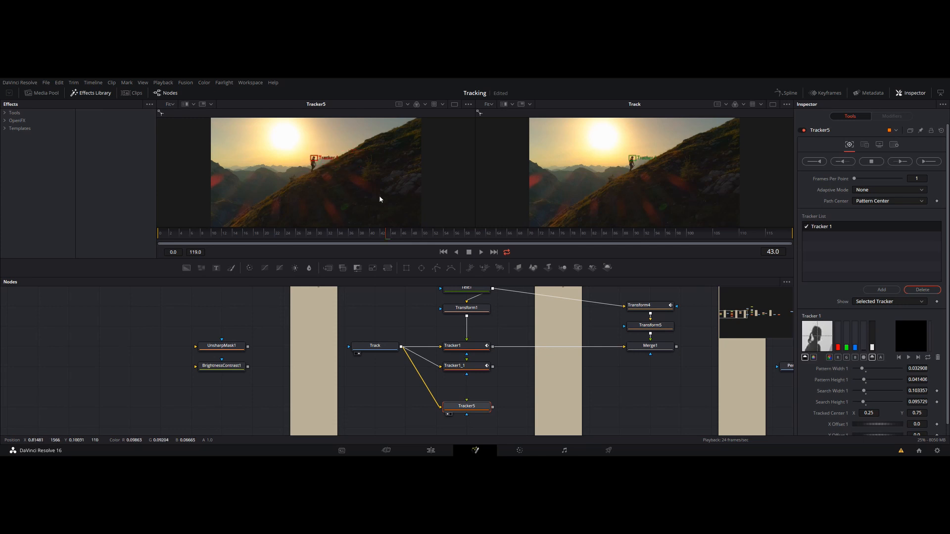
pyautogui.moveTo(214, 234); pyautogui.dragTo(159, 235)
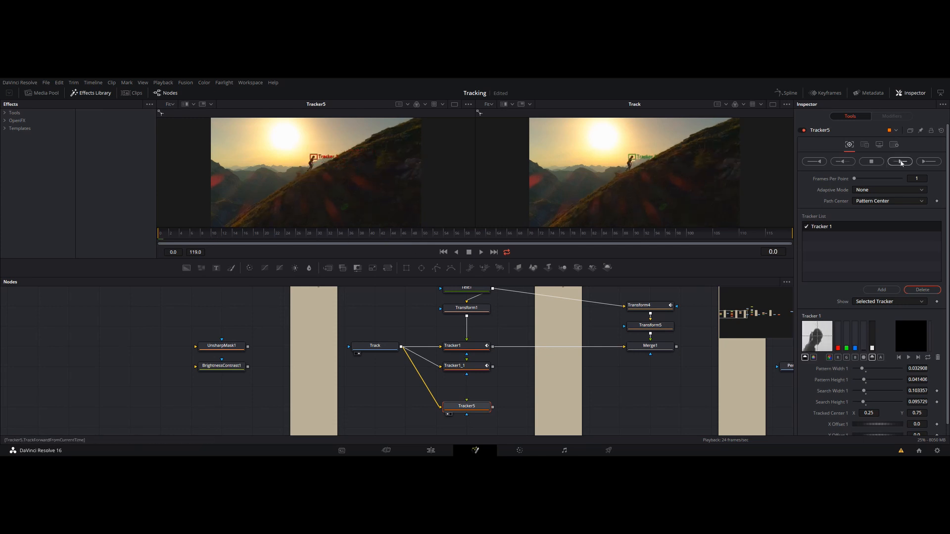
pyautogui.click(927, 163)
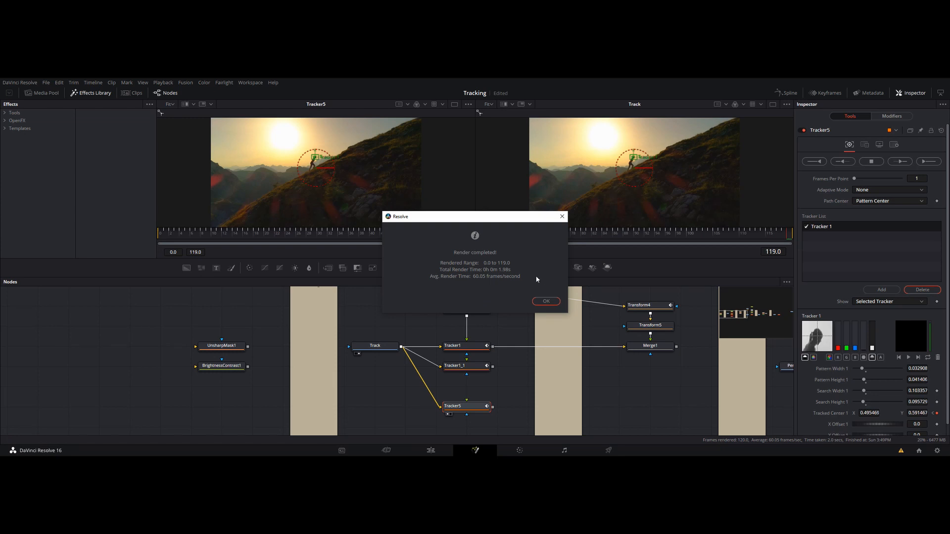
pyautogui.click(545, 301)
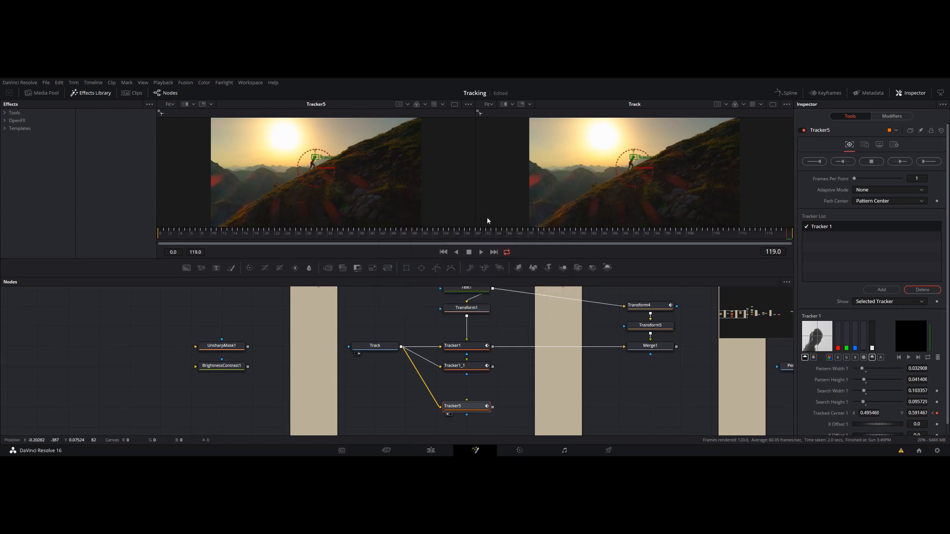
# Step: Inspect the tracked path around the climber's head at frame 45 up close and review the Adaptive Mode options, keeping None
pyautogui.moveTo(472, 237); pyautogui.dragTo(395, 231)
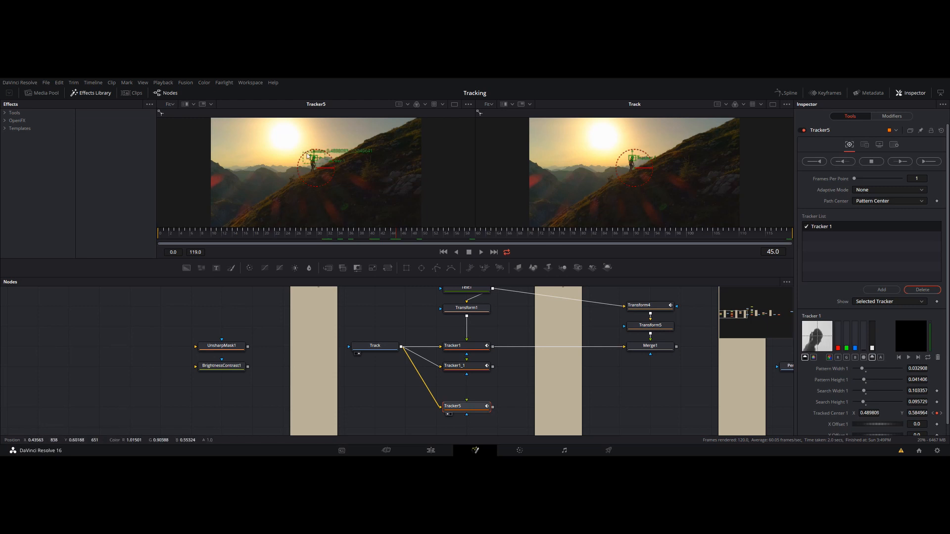
pyautogui.scroll(2, 310, 158)
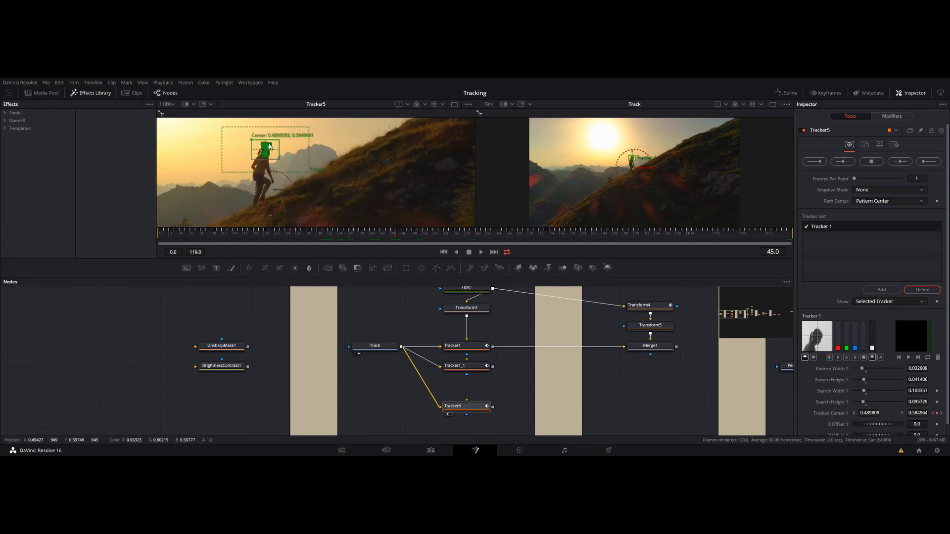
pyautogui.click(866, 191)
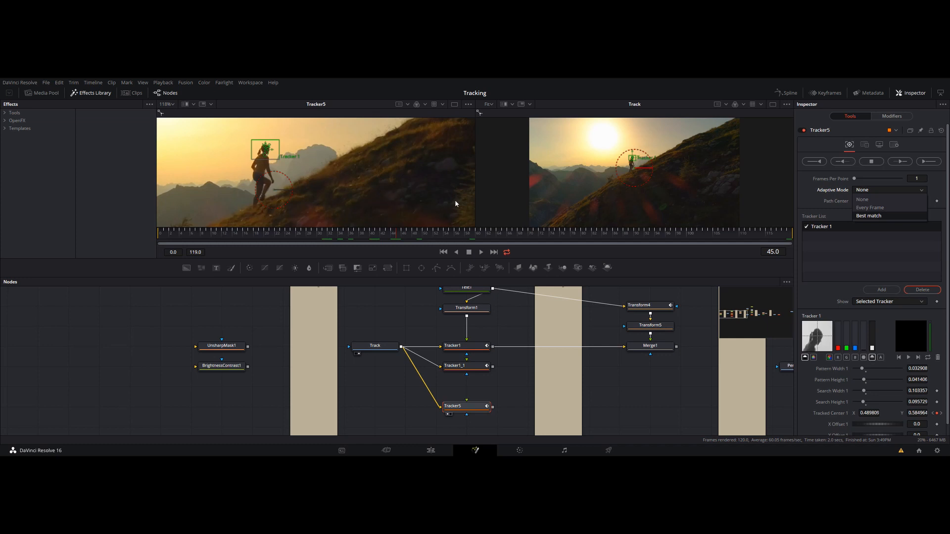
pyautogui.click(862, 197)
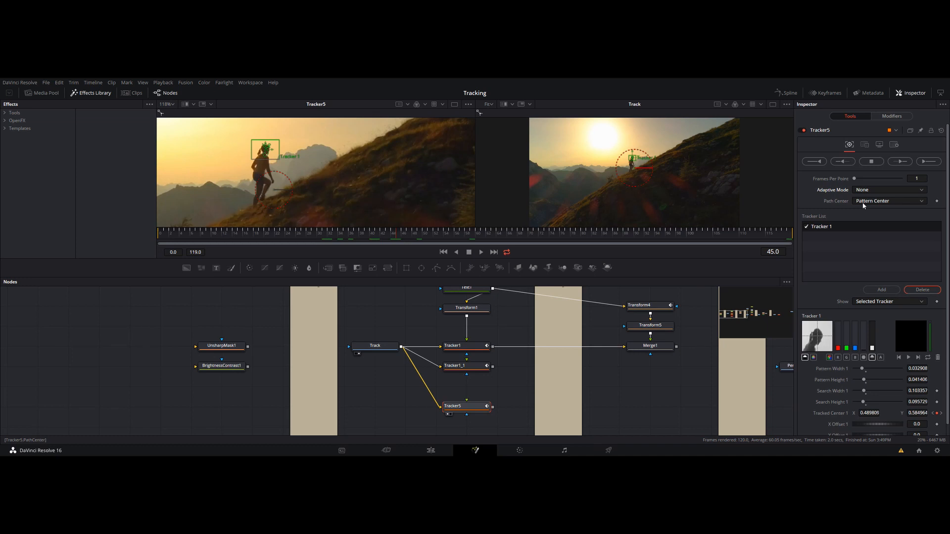
pyautogui.moveTo(268, 151)
pyautogui.click(168, 104)
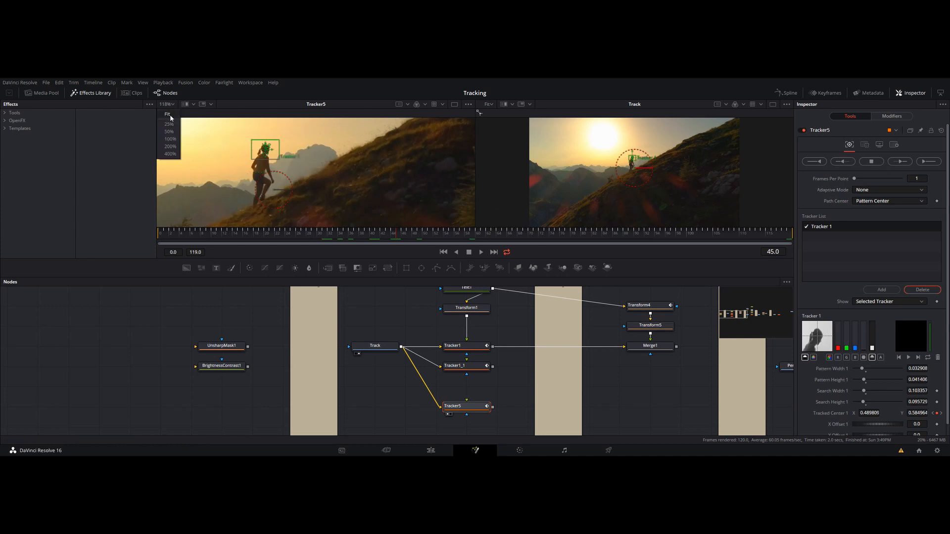
pyautogui.click(168, 114)
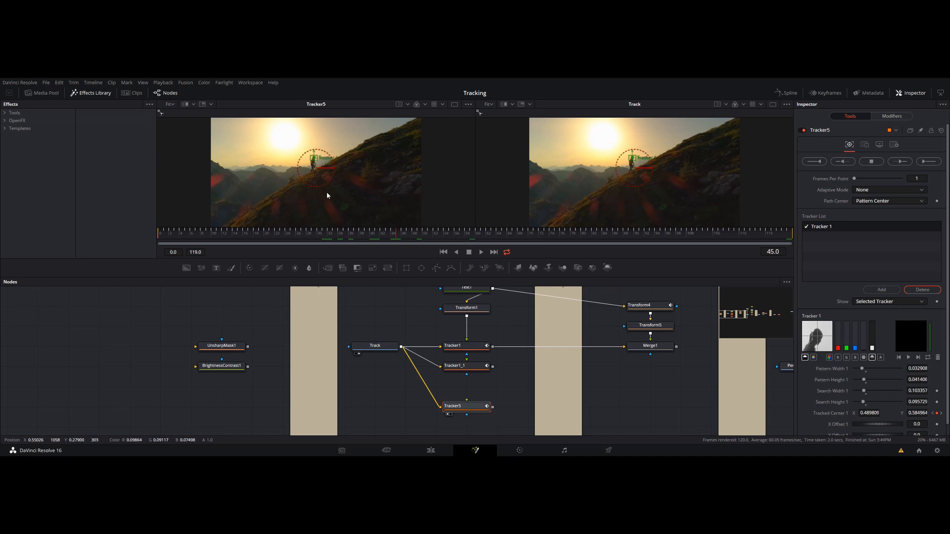
# Step: Review Tracker5's Path Center and Show options, keeping Pattern Center and Selected Tracker
pyautogui.click(885, 202)
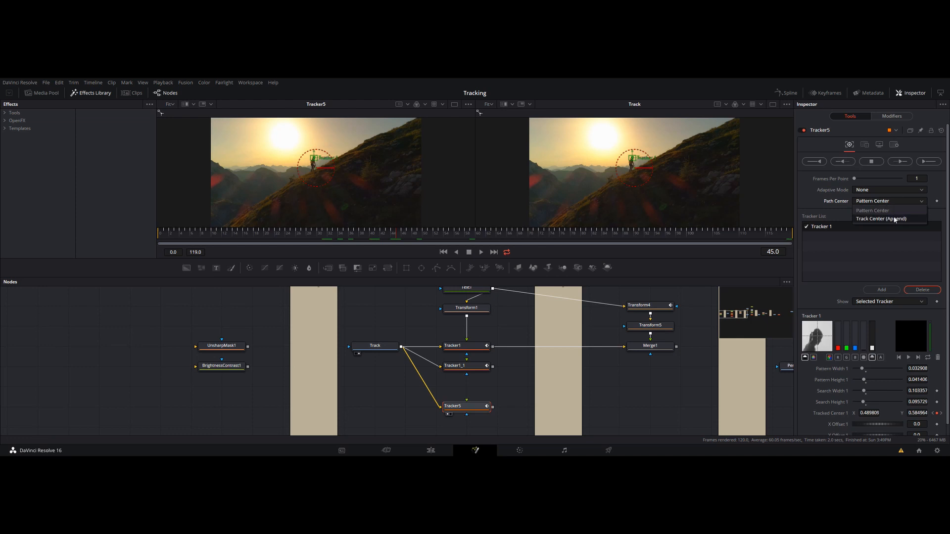
pyautogui.click(892, 209)
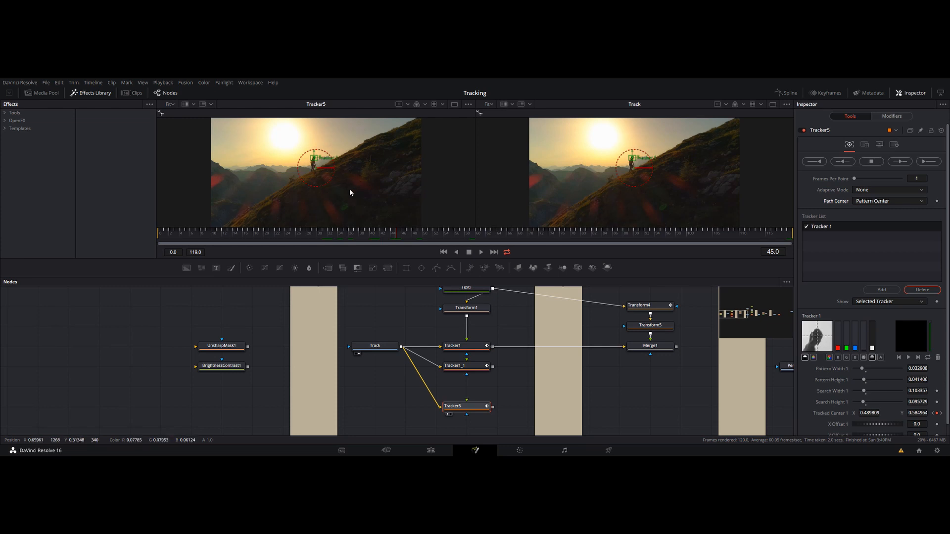
pyautogui.click(872, 303)
pyautogui.click(859, 304)
pyautogui.scroll(-1, 827, 418)
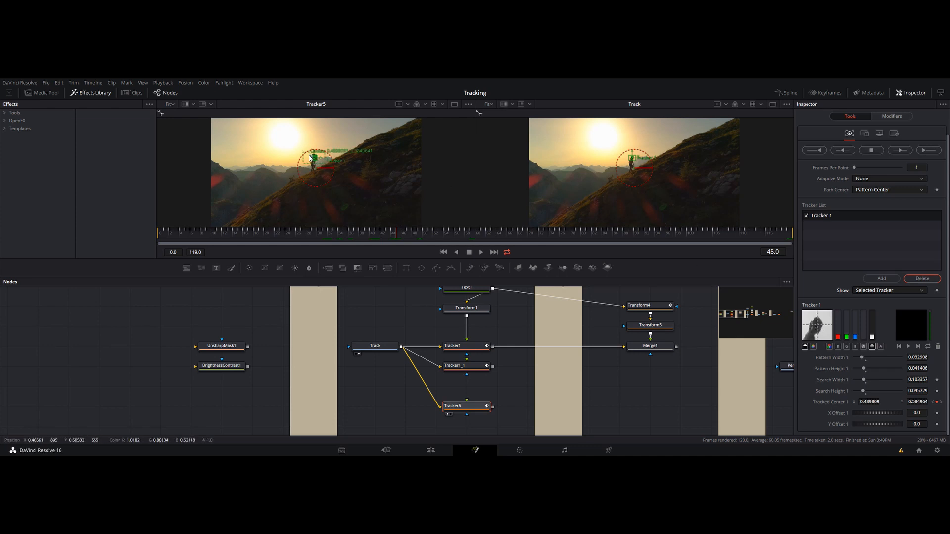
# Step: Return to frame 0 and reposition the tracking box on the climber's head
pyautogui.press('Home')
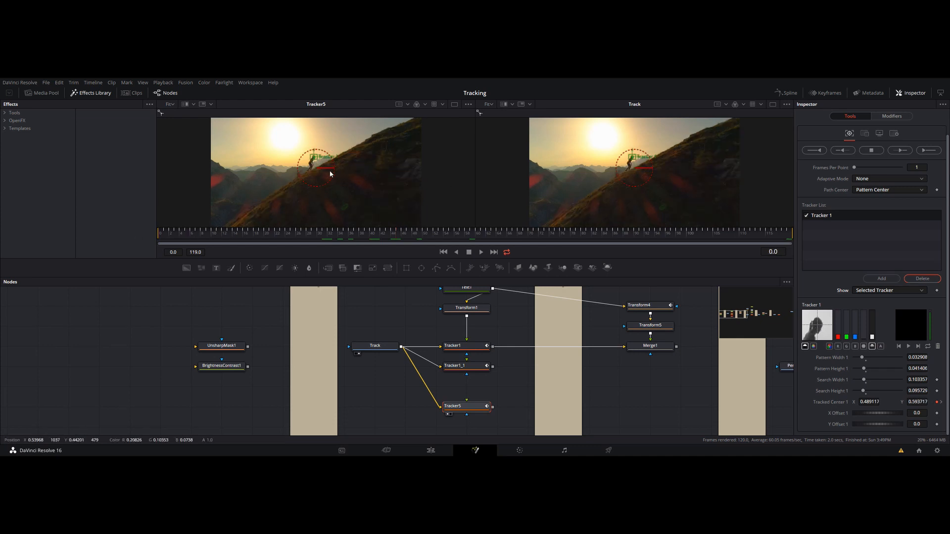
pyautogui.moveTo(310, 154); pyautogui.dragTo(310, 155)
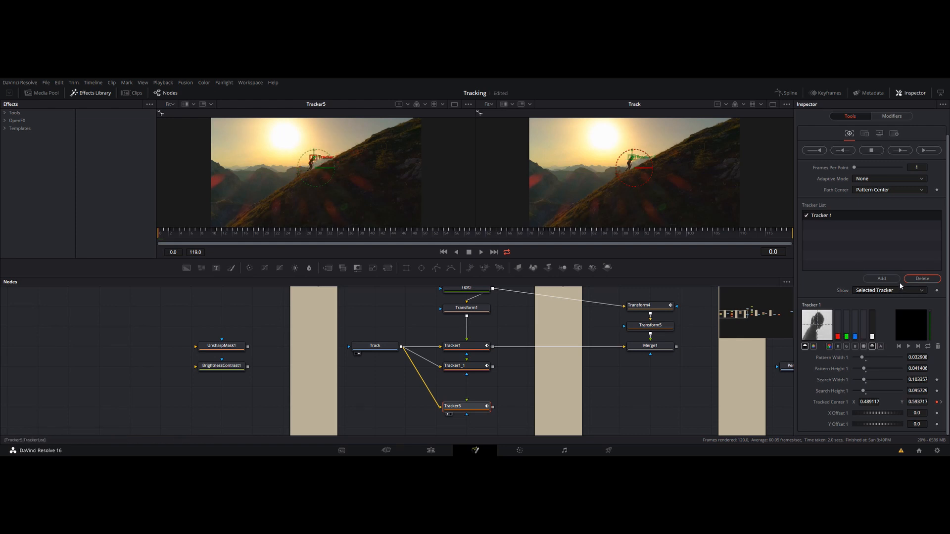
# Step: Compare Tracker 1's pattern in full colour and in the red, green, blue and alpha channels, ending on the Luminance channel
pyautogui.click(814, 346)
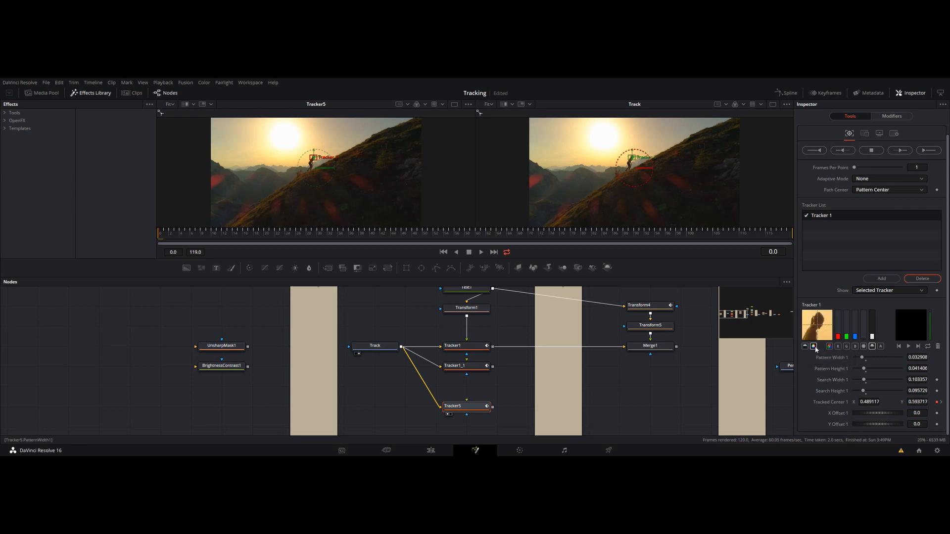
pyautogui.click(806, 347)
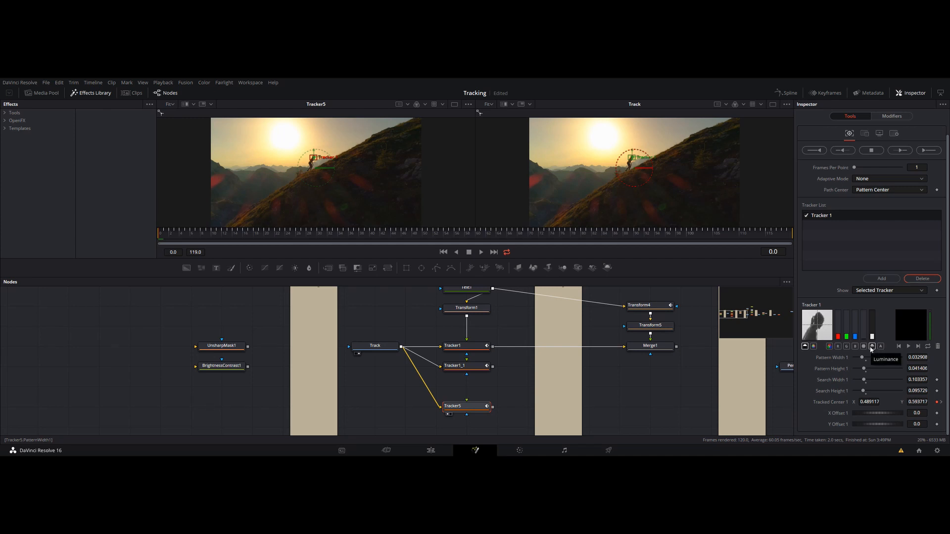
pyautogui.click(838, 346)
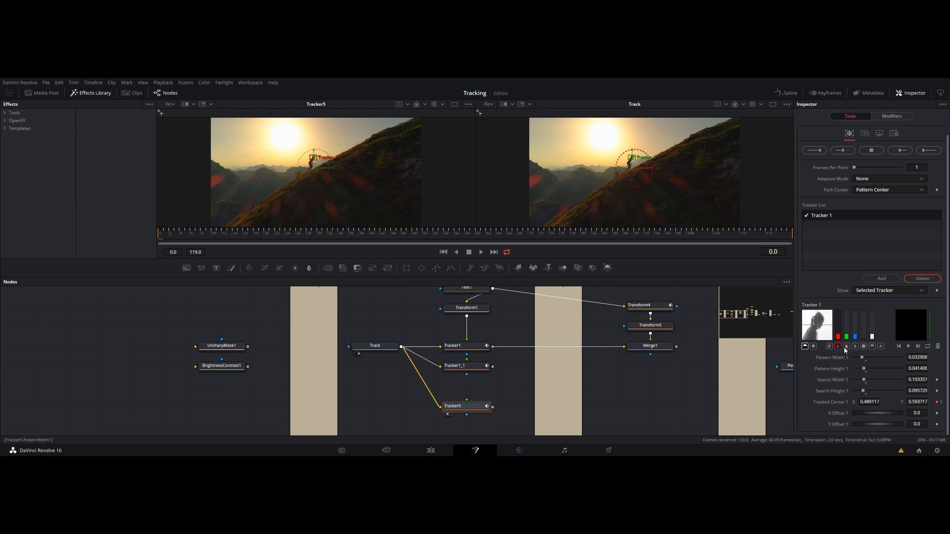
pyautogui.click(845, 346)
pyautogui.click(855, 346)
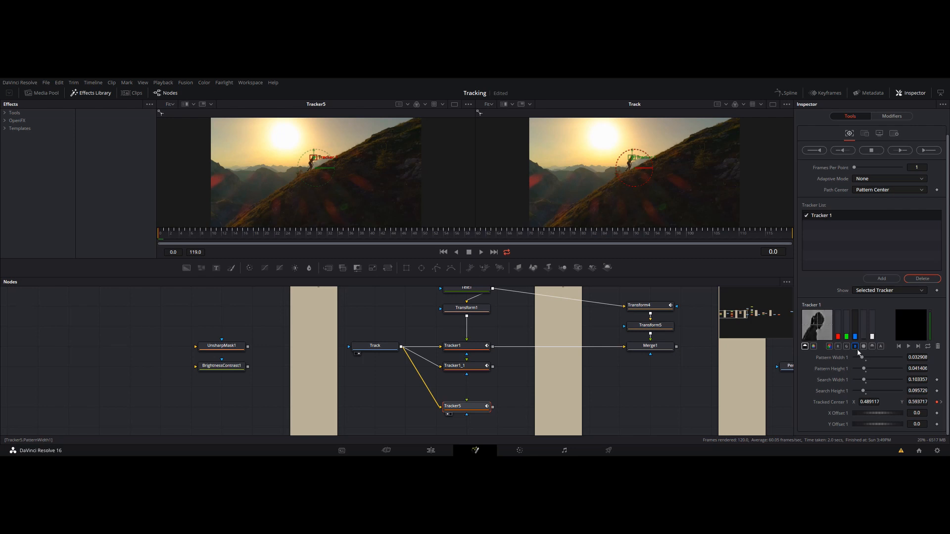
pyautogui.click(864, 346)
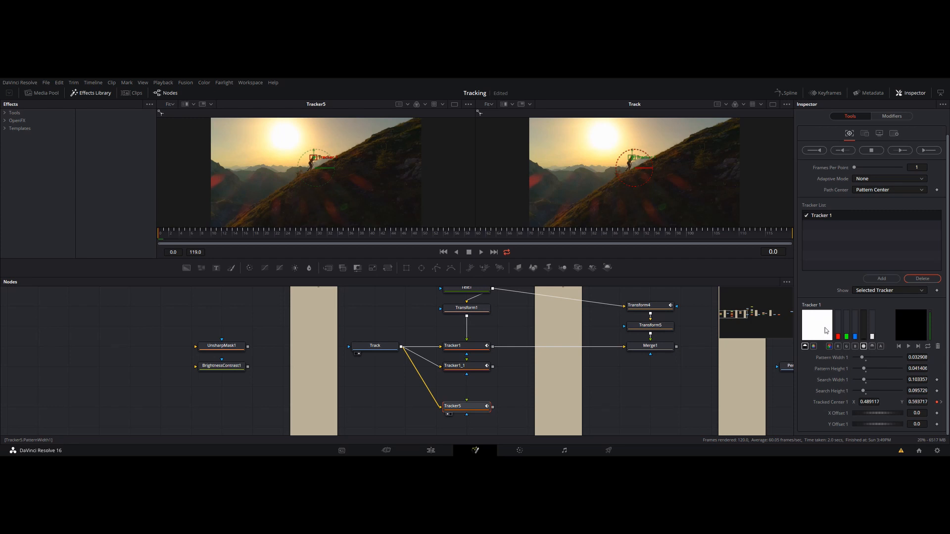
pyautogui.click(872, 346)
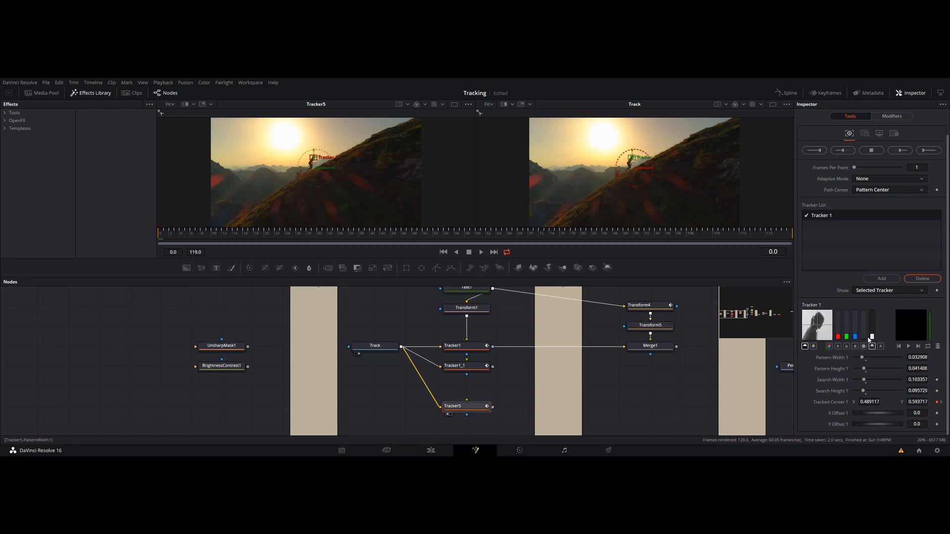
# Step: Check Tracker 1's selected-channel pattern display and play back its tracked pattern preview
pyautogui.click(805, 346)
pyautogui.click(804, 346)
pyautogui.click(805, 346)
pyautogui.click(805, 346)
pyautogui.click(909, 349)
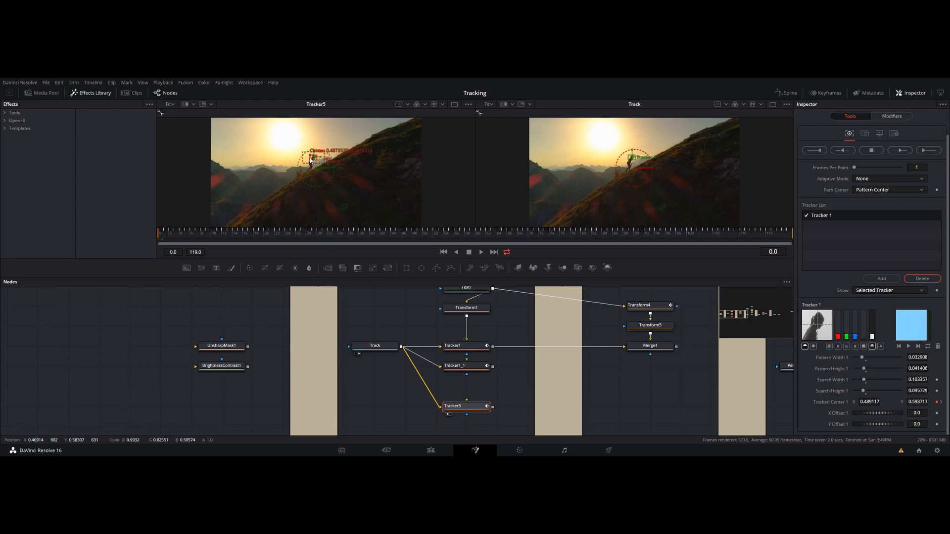
# Step: Resize the pattern box around the climber's head to about 0.055 by 0.045 and the search area to about 0.101 by 0.088
pyautogui.scroll(10, 311, 160)
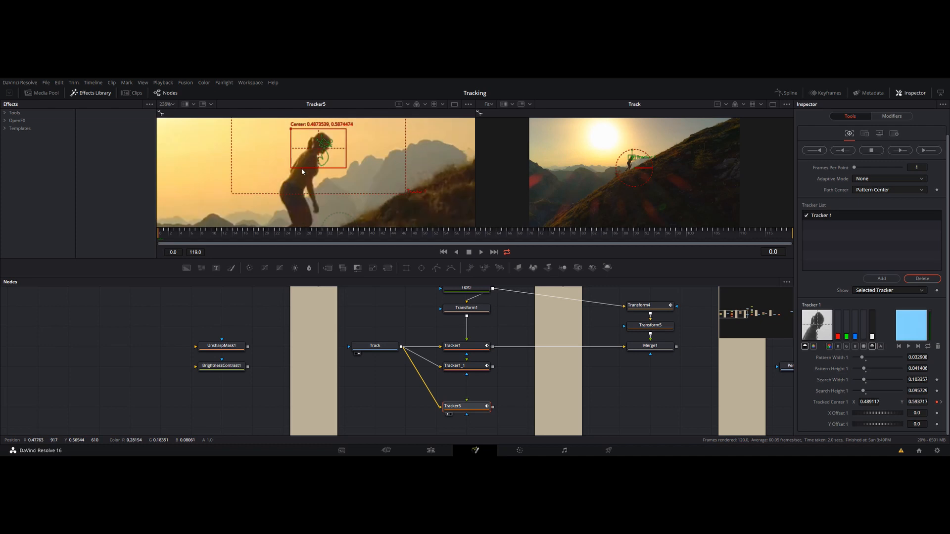
pyautogui.moveTo(293, 169); pyautogui.dragTo(271, 169)
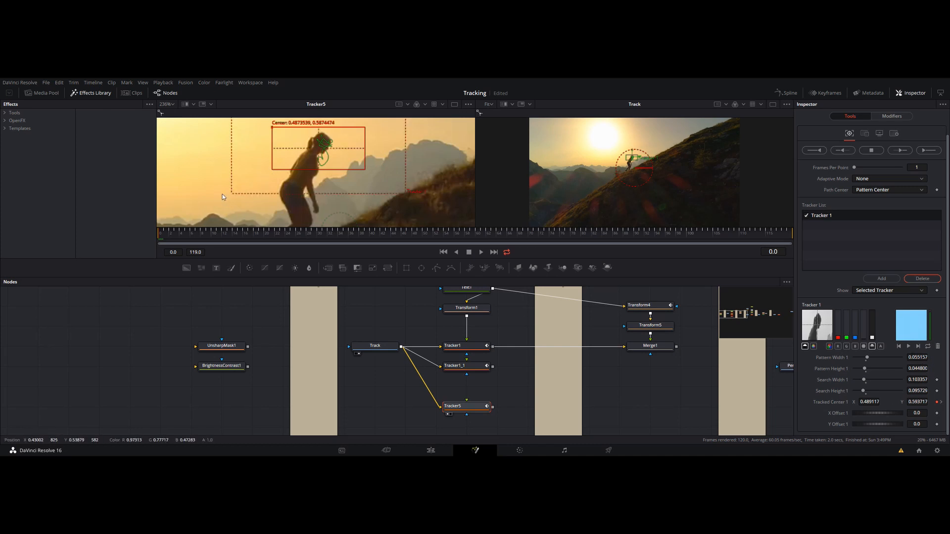
pyautogui.moveTo(230, 196); pyautogui.dragTo(239, 188)
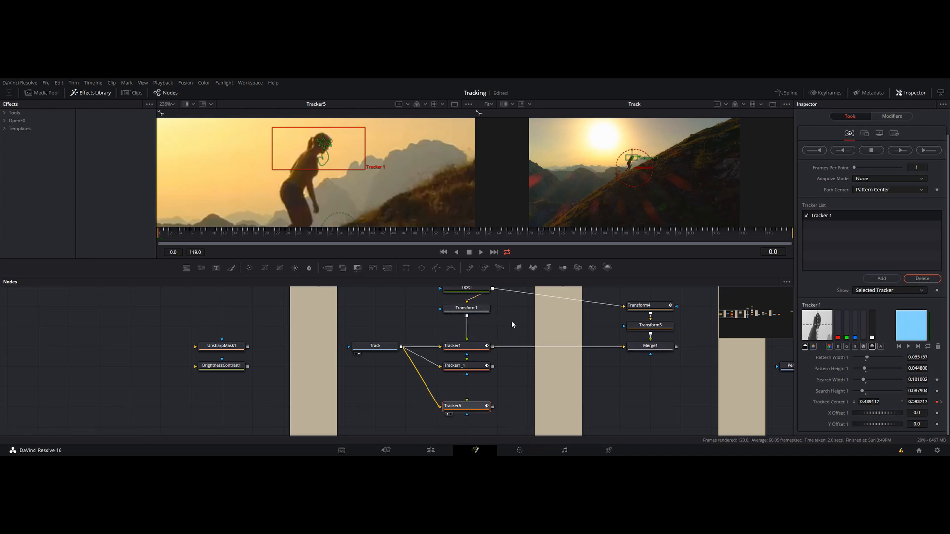
# Step: Set the first viewer's zoom to Fit and display the Tracker1 node with its attached title there
pyautogui.click(173, 105)
pyautogui.click(169, 115)
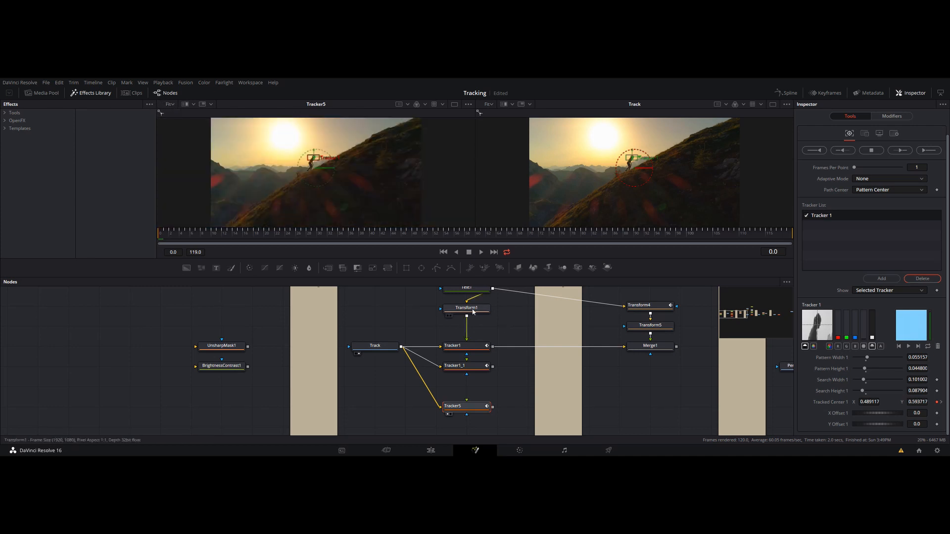
pyautogui.moveTo(473, 342); pyautogui.dragTo(322, 205)
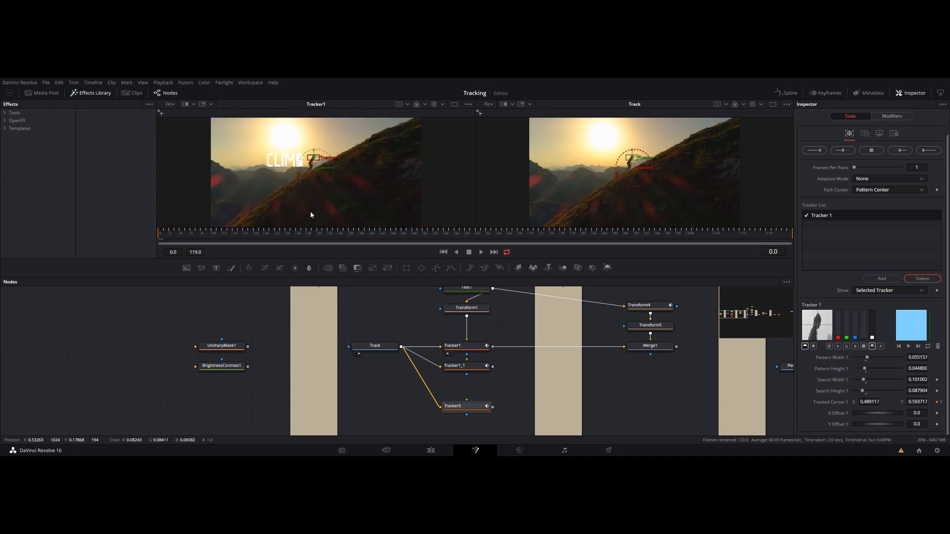
# Step: Display the Text1 node and its offset version from Transform1 in the first viewer
pyautogui.moveTo(496, 313); pyautogui.dragTo(501, 349)
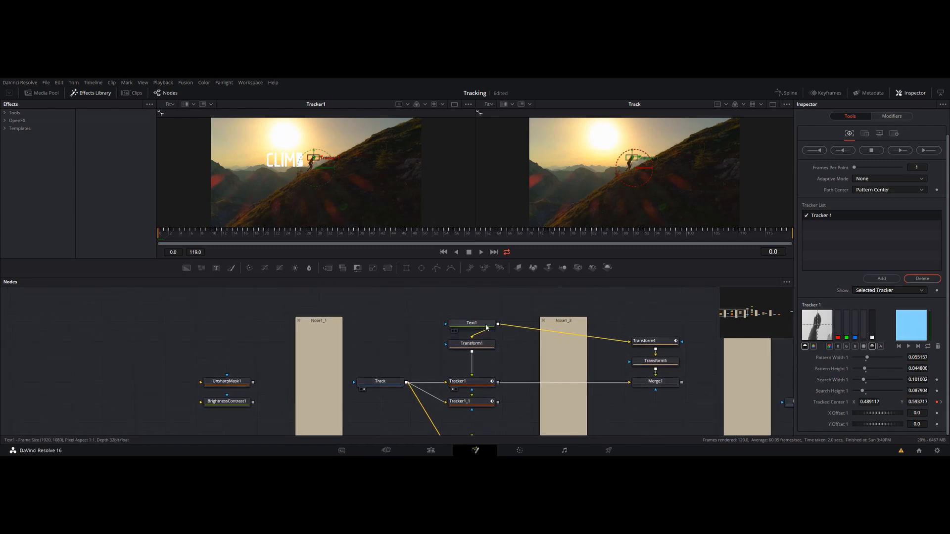
pyautogui.moveTo(476, 318); pyautogui.dragTo(297, 160)
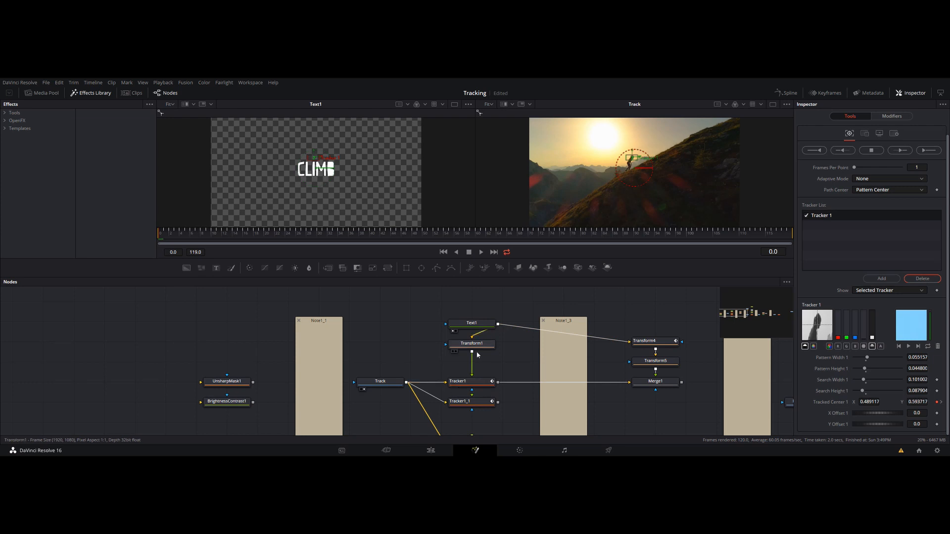
pyautogui.moveTo(476, 347); pyautogui.dragTo(364, 198)
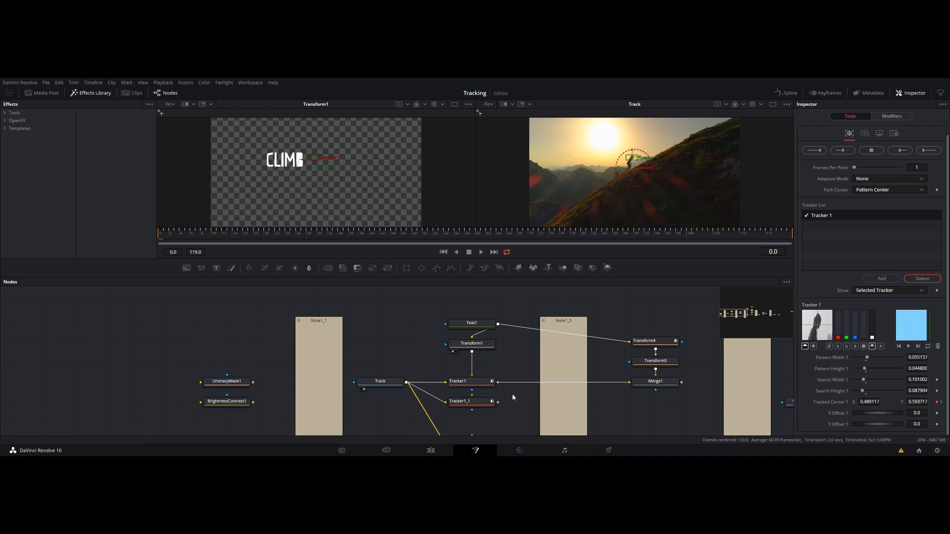
pyautogui.moveTo(513, 406); pyautogui.dragTo(512, 380)
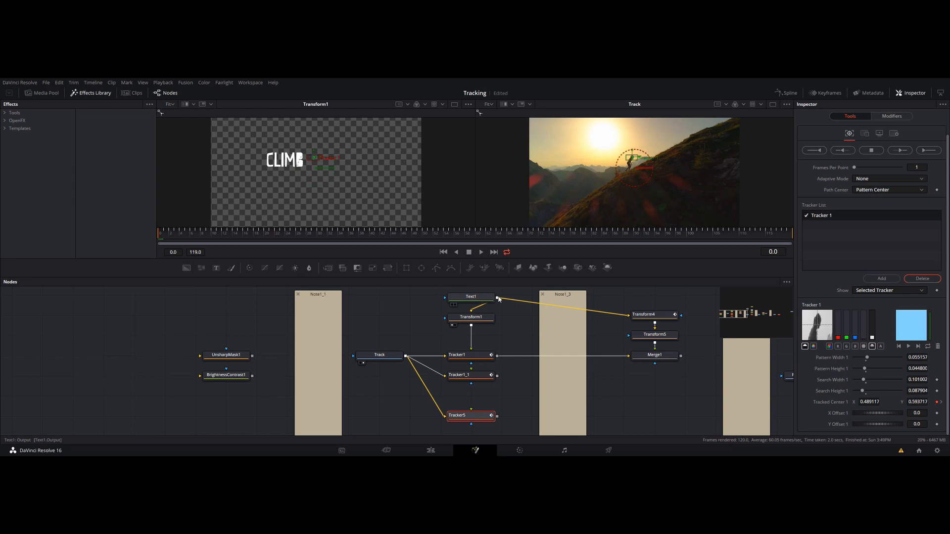
# Step: Examine the settings of the Transform1 node and of the Tracker1 node it feeds
pyautogui.moveTo(498, 298); pyautogui.dragTo(476, 320)
pyautogui.click(476, 320)
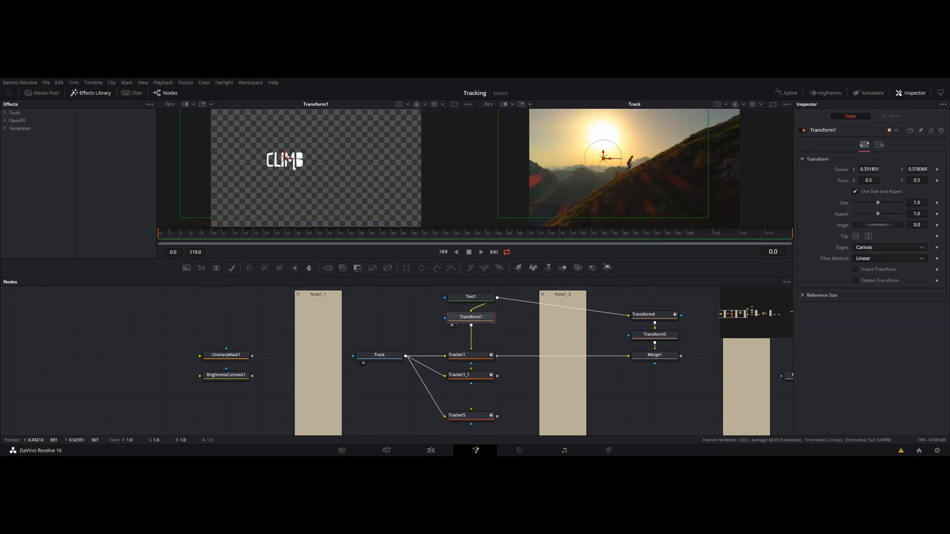
pyautogui.click(476, 354)
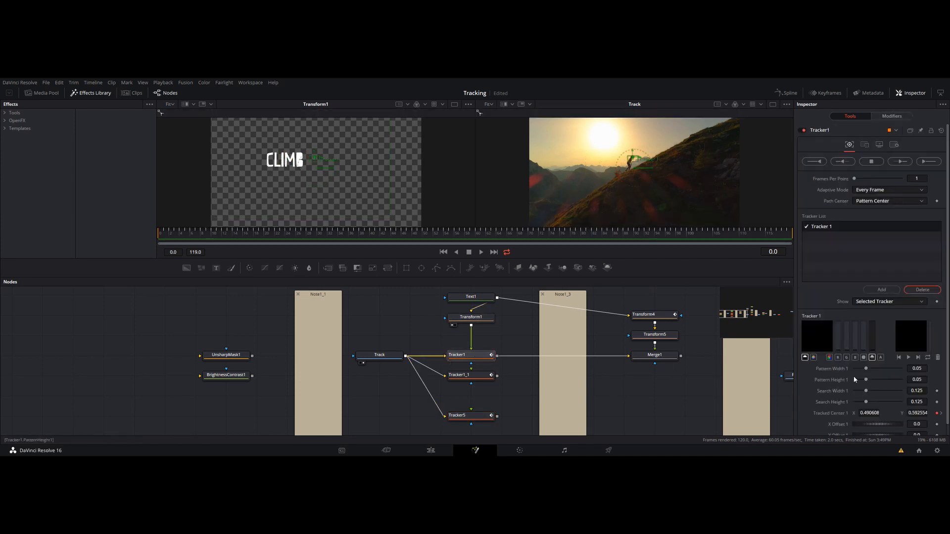
pyautogui.scroll(-1, 928, 423)
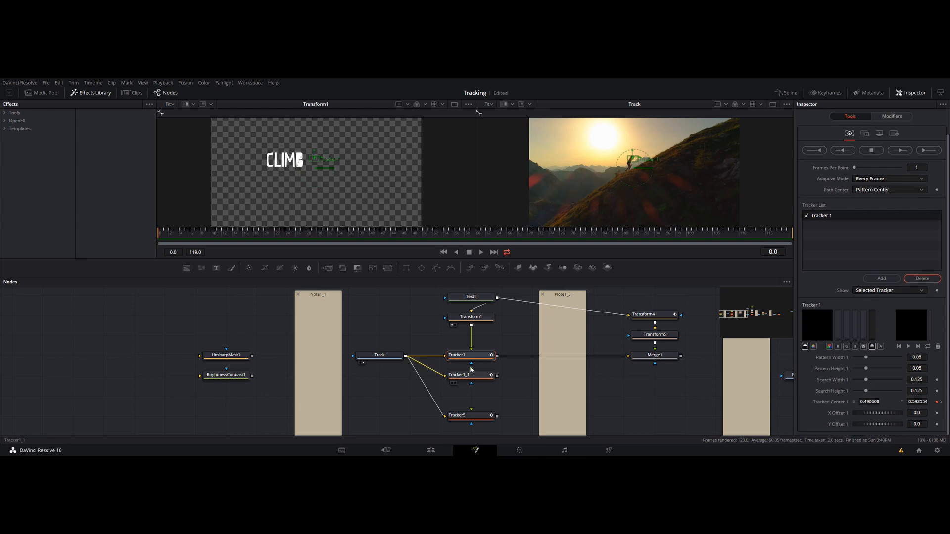
# Step: Select Transform1, display Tracker1 in the first viewer and save the project
pyautogui.click(471, 317)
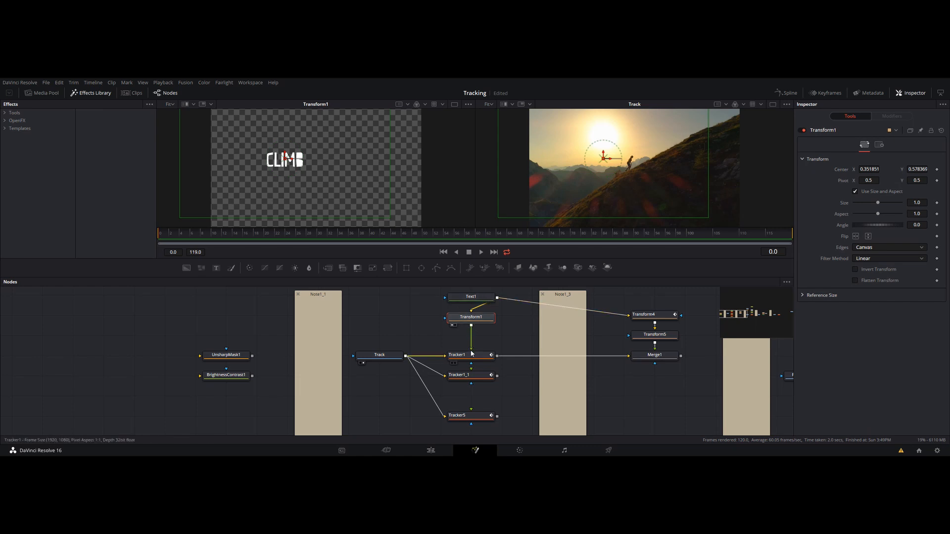
pyautogui.press('1')
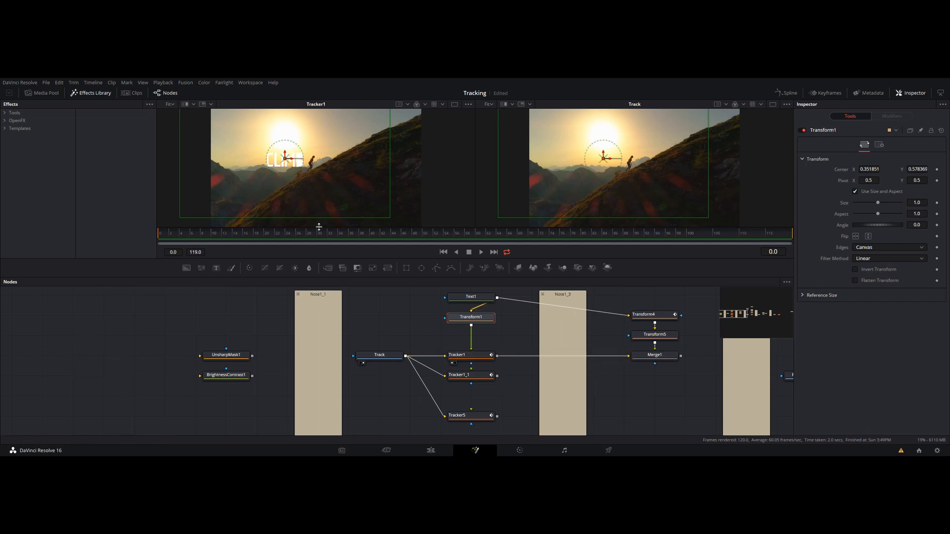
pyautogui.hotkey('ctrl', 's')
# Step: Inspect the tracker connection on the Center parameter of Transform4
pyautogui.moveTo(678, 393); pyautogui.dragTo(526, 399)
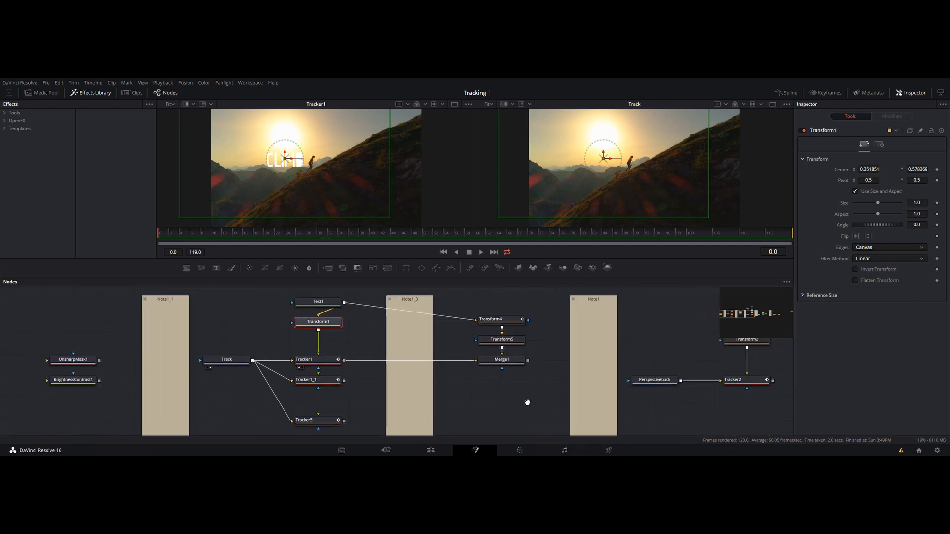
pyautogui.click(501, 320)
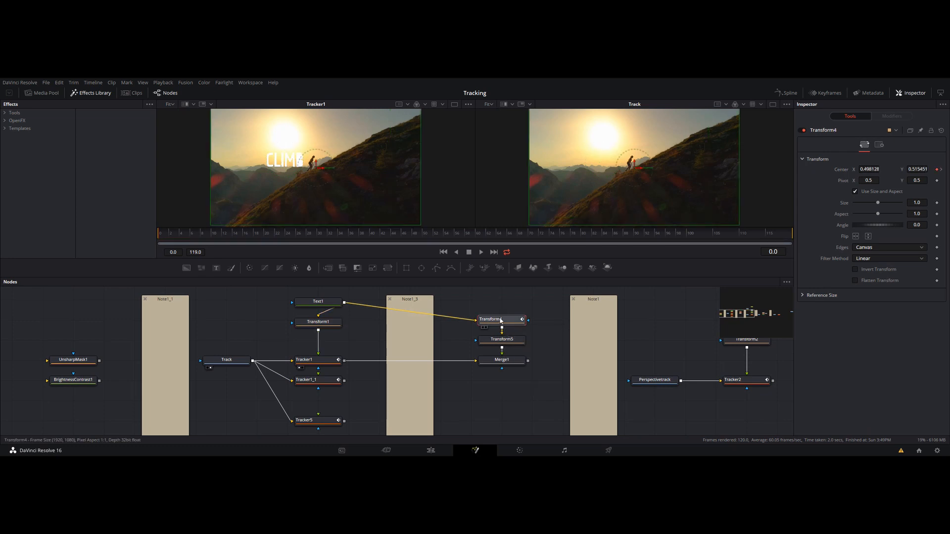
pyautogui.rightClick(844, 171)
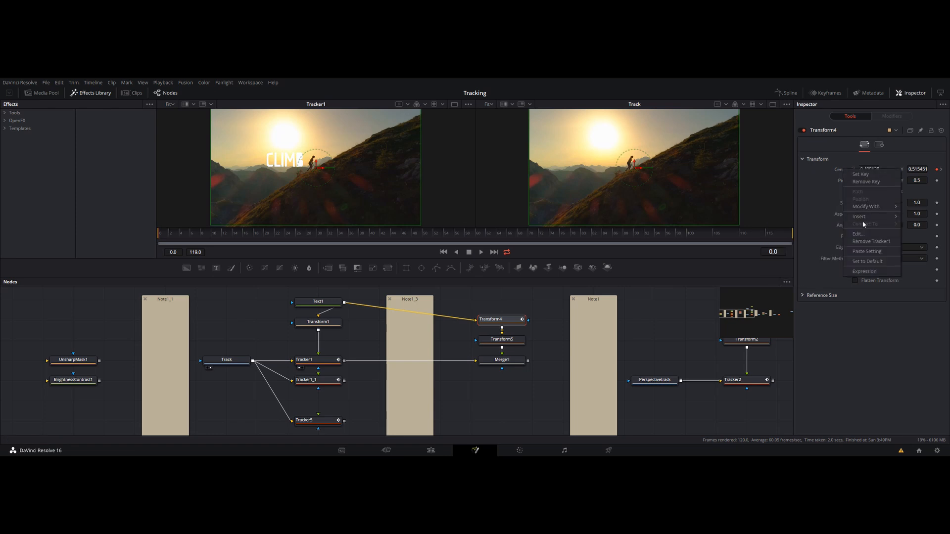
pyautogui.click(556, 317)
# Step: Add a new Transform node above Transform4 and connect Text1's output to it
pyautogui.moveTo(549, 314); pyautogui.dragTo(547, 373)
pyautogui.moveTo(395, 270); pyautogui.dragTo(500, 357)
pyautogui.moveTo(341, 361); pyautogui.dragTo(506, 360)
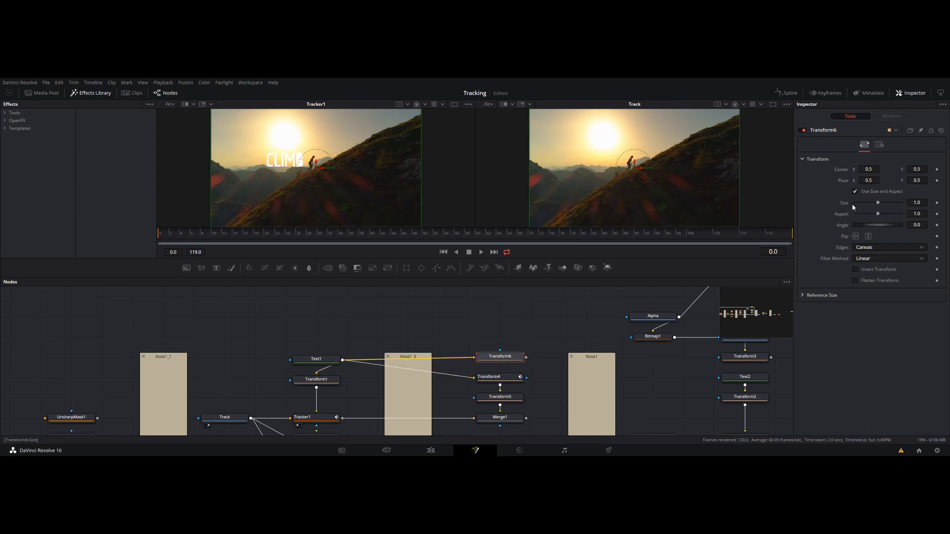
# Step: Try connecting the new Transform's Center to Tracker1's Tracker 1: Unsteady Position, and delete that node
pyautogui.rightClick(845, 173)
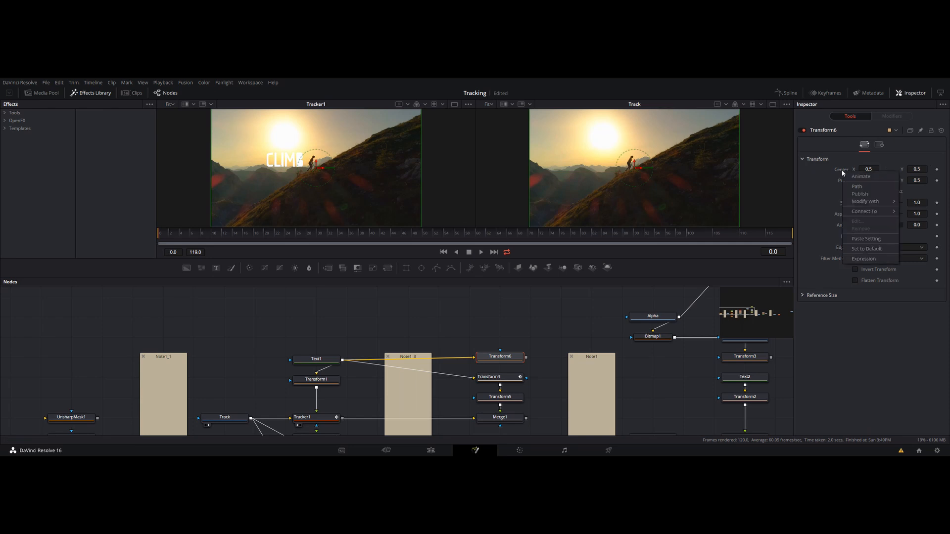
pyautogui.moveTo(875, 213)
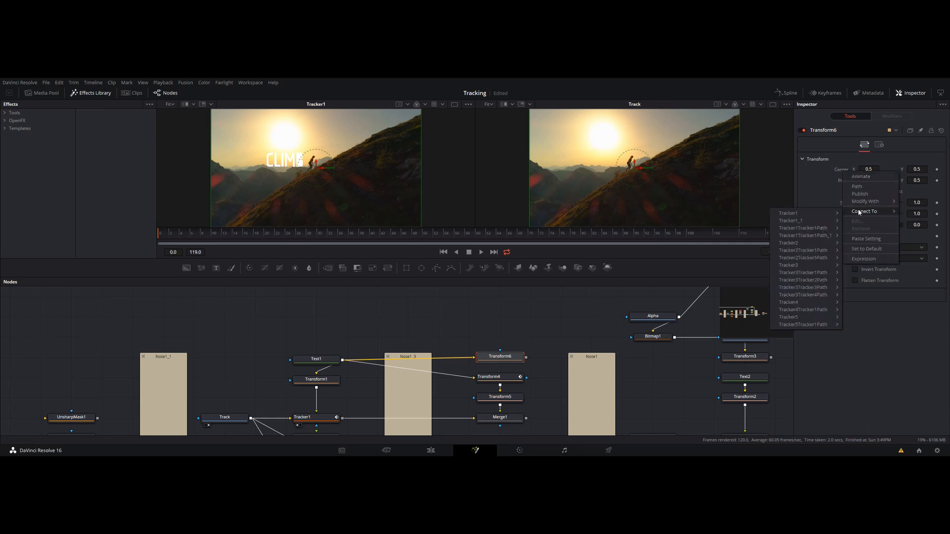
pyautogui.moveTo(804, 216)
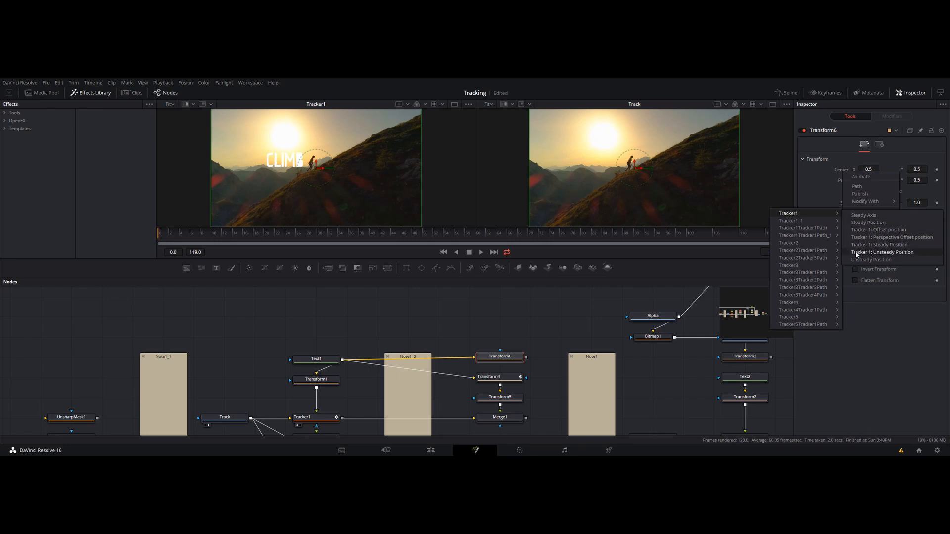
pyautogui.click(898, 253)
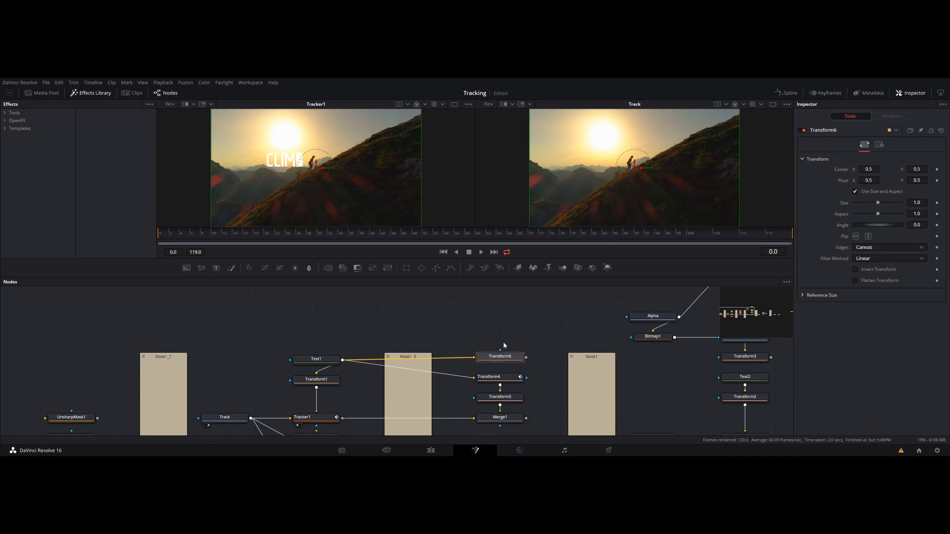
pyautogui.press('Delete')
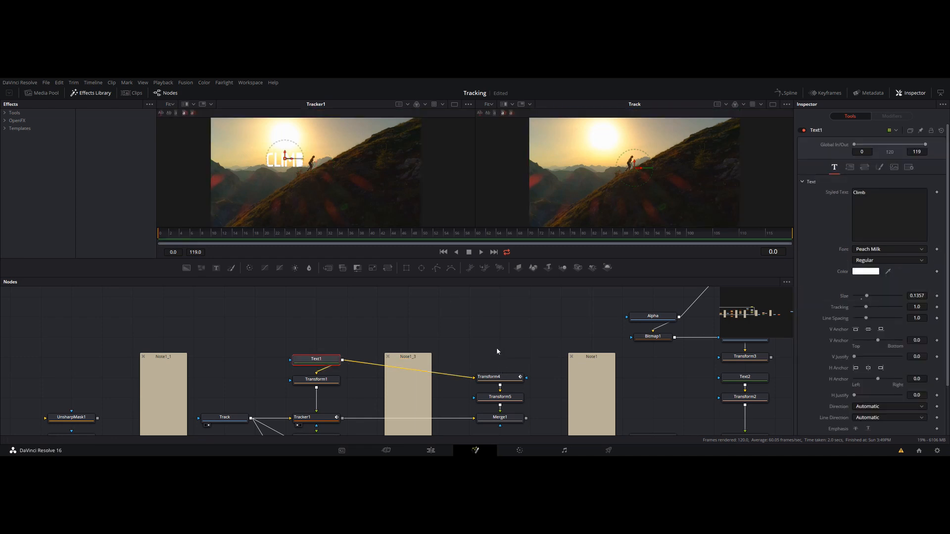
# Step: Display Transform4 in the first viewer and play back the tracked text motion
pyautogui.scroll(-2, 497, 348)
pyautogui.click(487, 330)
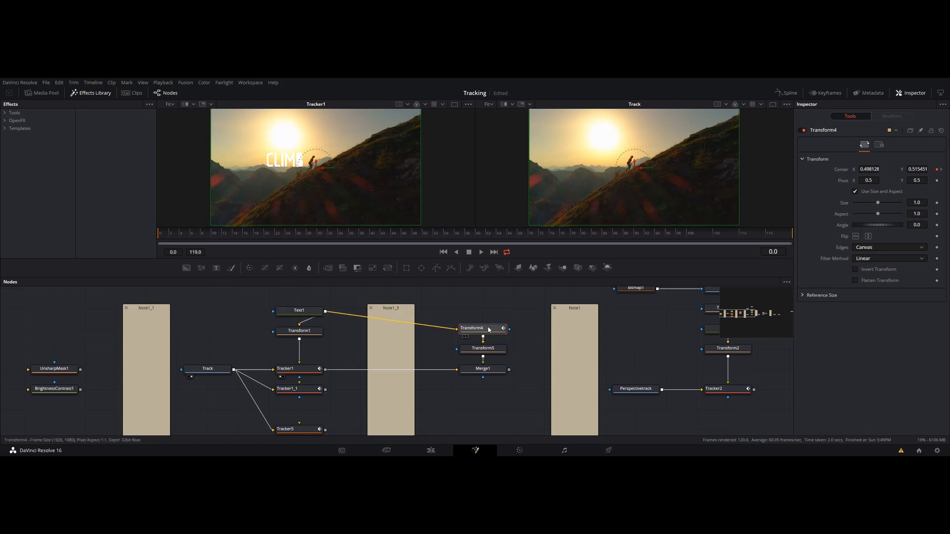
pyautogui.press('1')
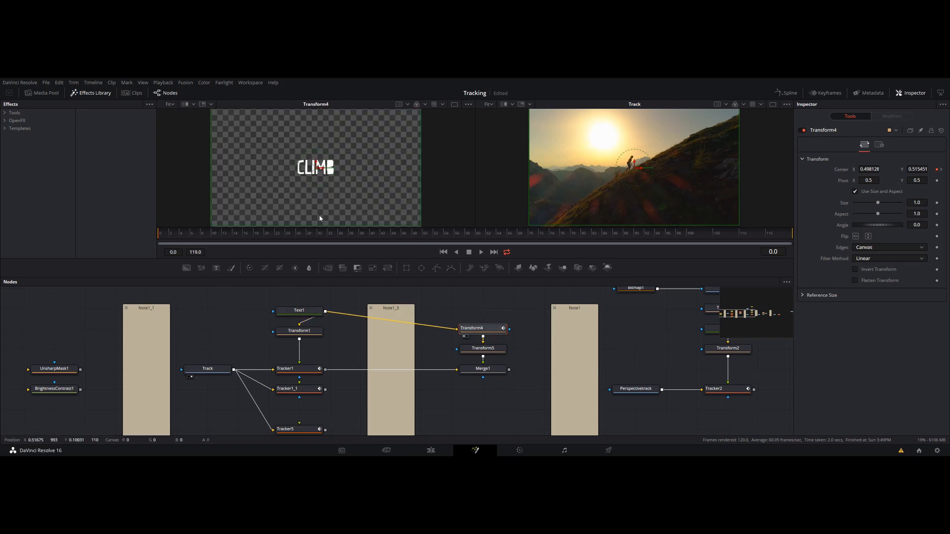
pyautogui.click(481, 251)
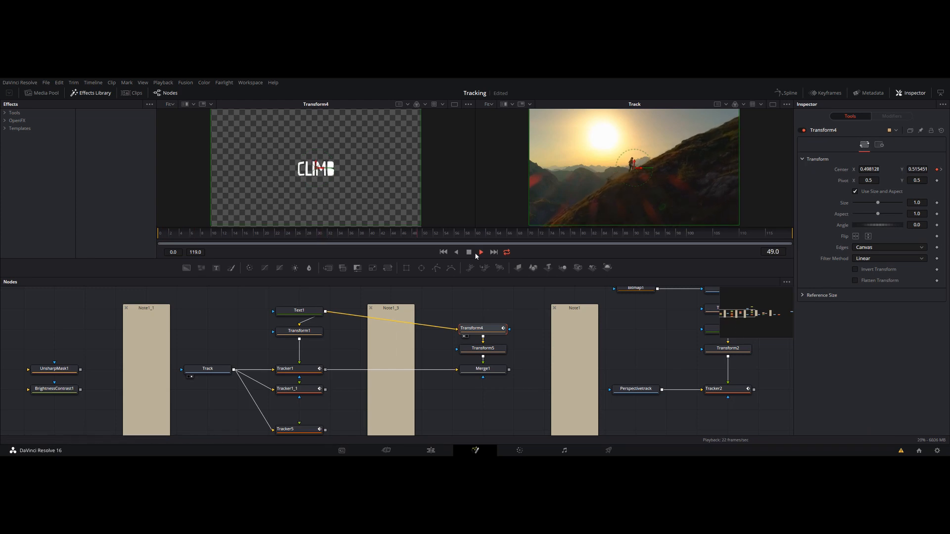
pyautogui.press('space')
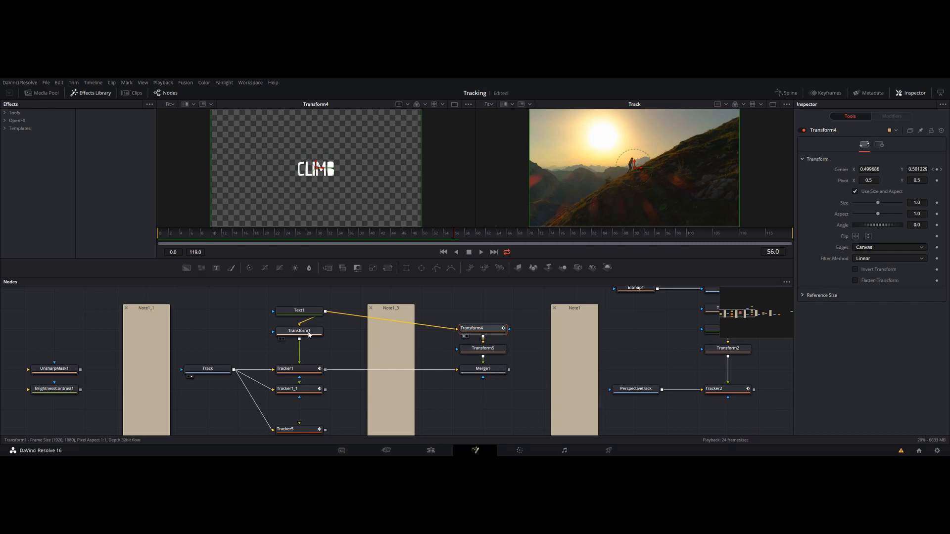
# Step: Display Transform5's repositioned text and the Merge1 composite in the first viewer
pyautogui.click(483, 348)
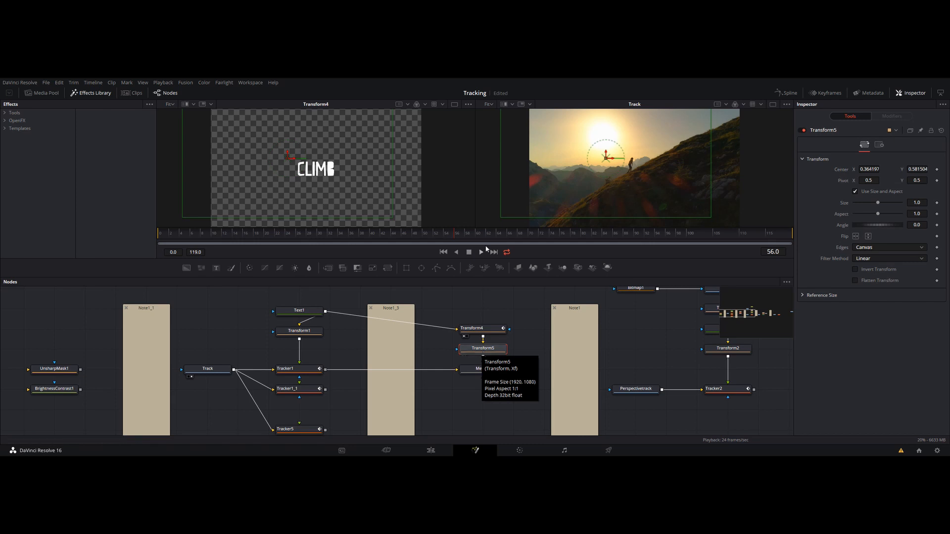
pyautogui.press('1')
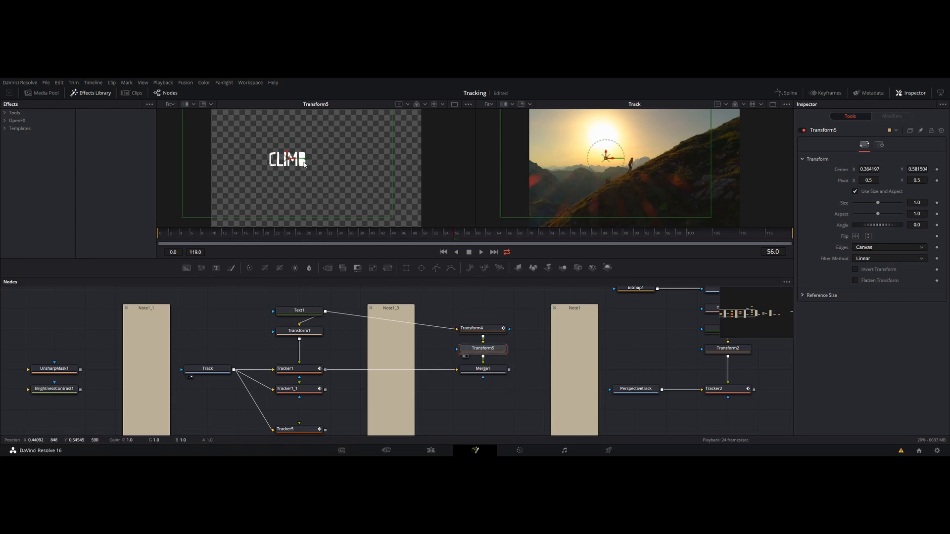
pyautogui.press('1')
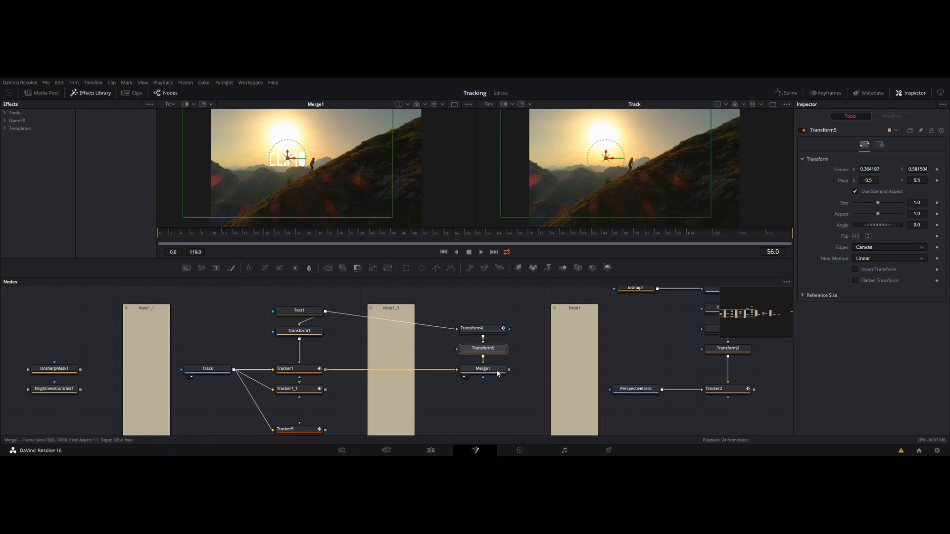
pyautogui.click(474, 318)
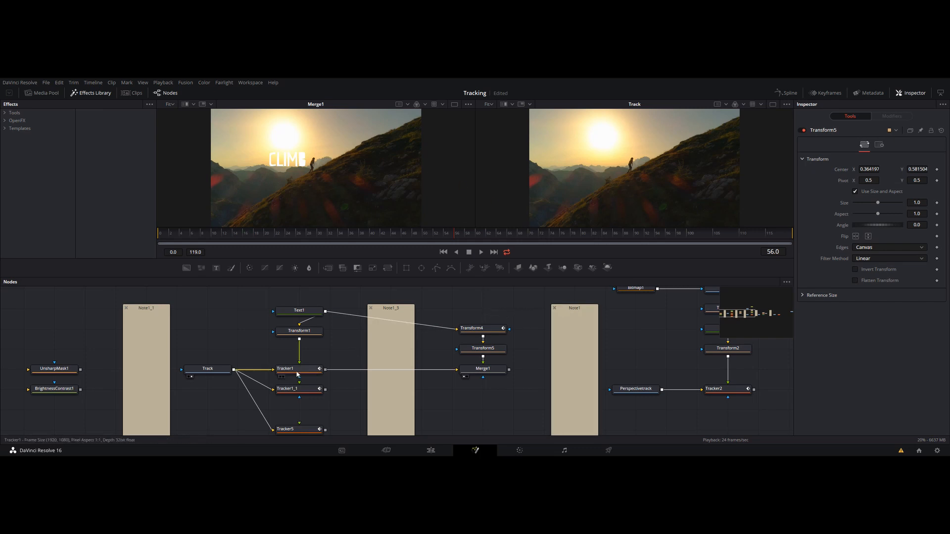
# Step: Select Tracker1, connect Transform1's output to Tracker5's foreground and display Tracker5 in the first viewer
pyautogui.click(297, 372)
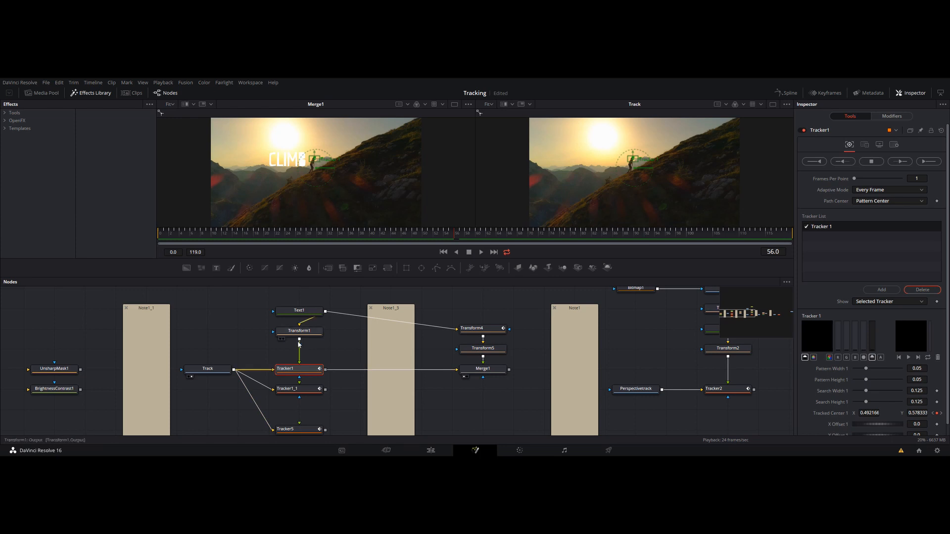
pyautogui.moveTo(300, 340); pyautogui.dragTo(329, 193)
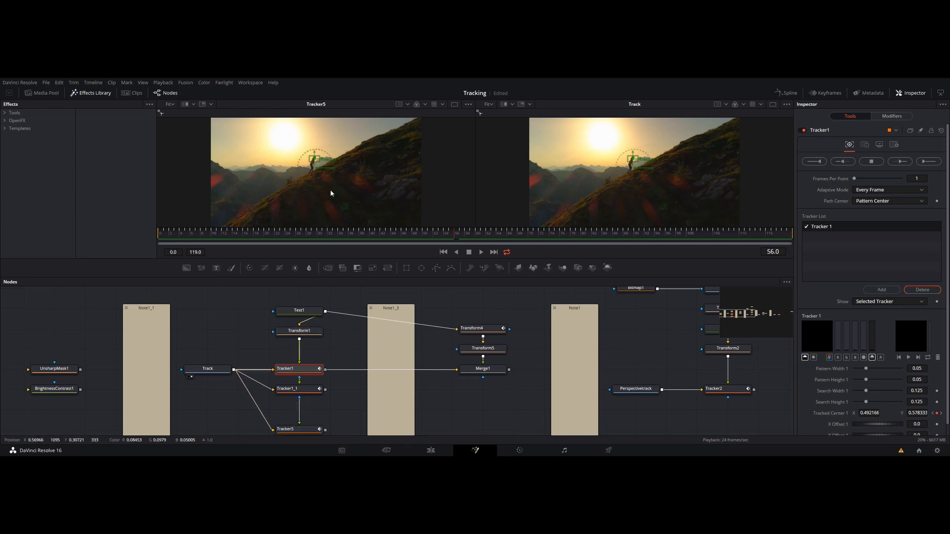
# Step: Review Tracker1's available operations and choose Match Move
pyautogui.click(864, 145)
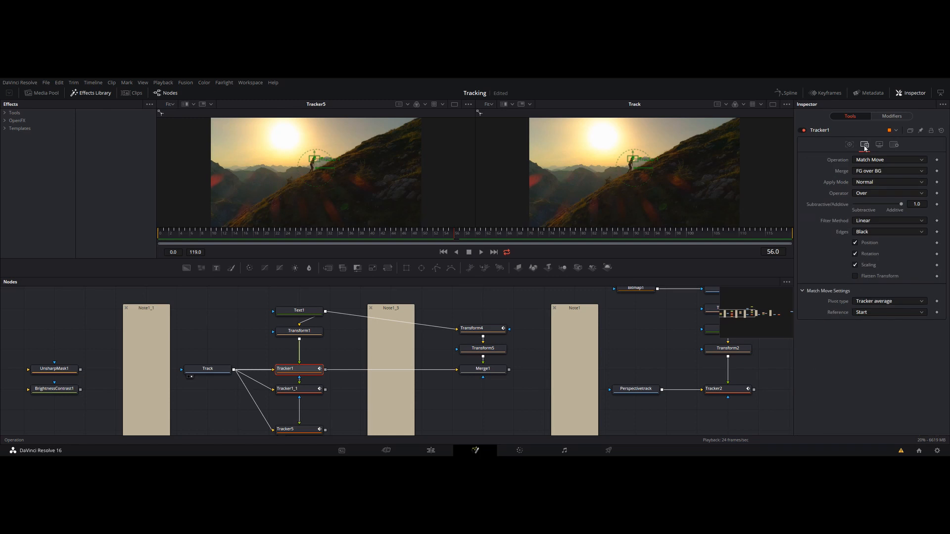
pyautogui.click(883, 160)
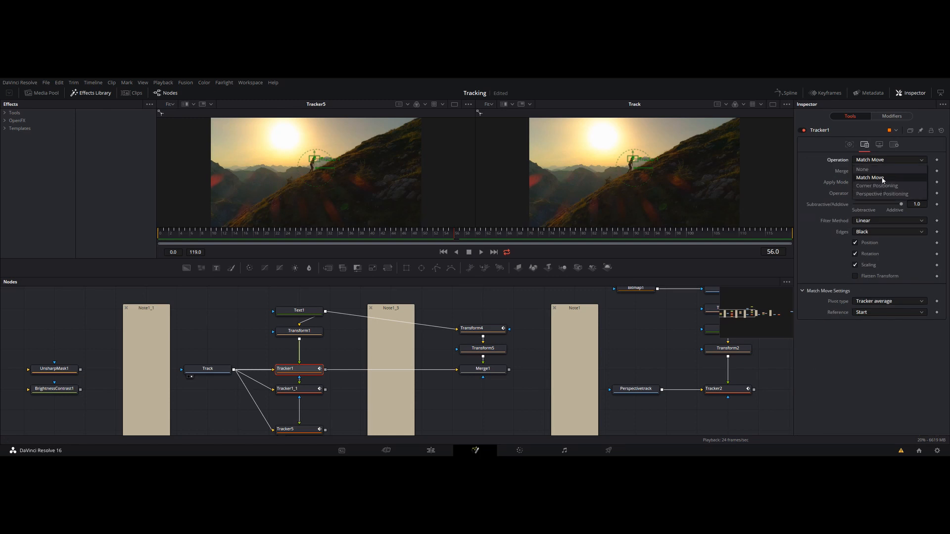
pyautogui.click(883, 178)
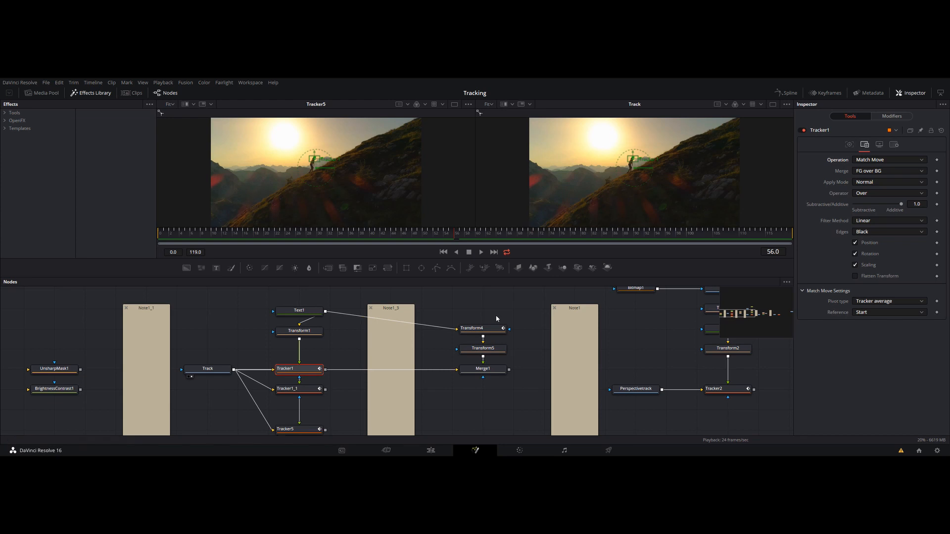
# Step: Display Tracker1_1 in the first viewer, show its operation settings and return the playhead to frame 0
pyautogui.moveTo(488, 312); pyautogui.dragTo(502, 278)
pyautogui.click(317, 357)
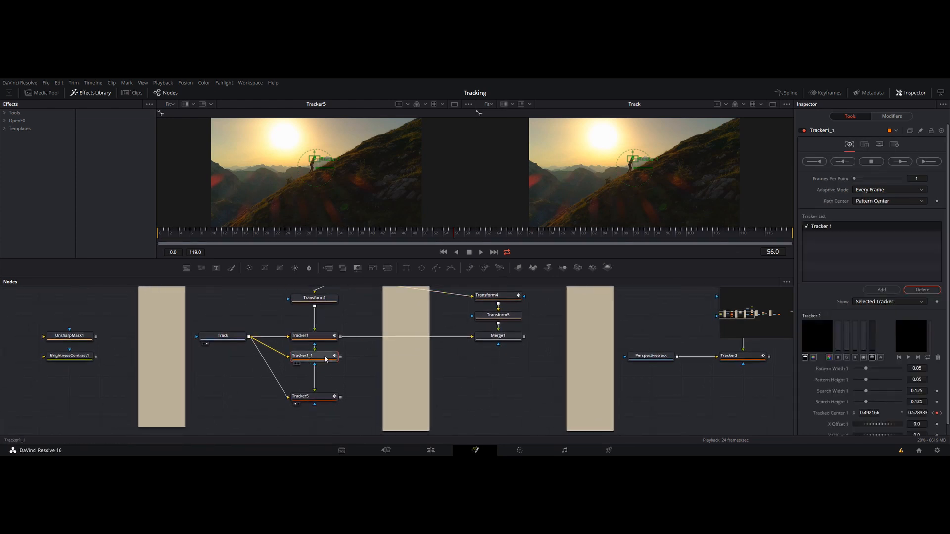
pyautogui.moveTo(326, 359); pyautogui.dragTo(333, 176)
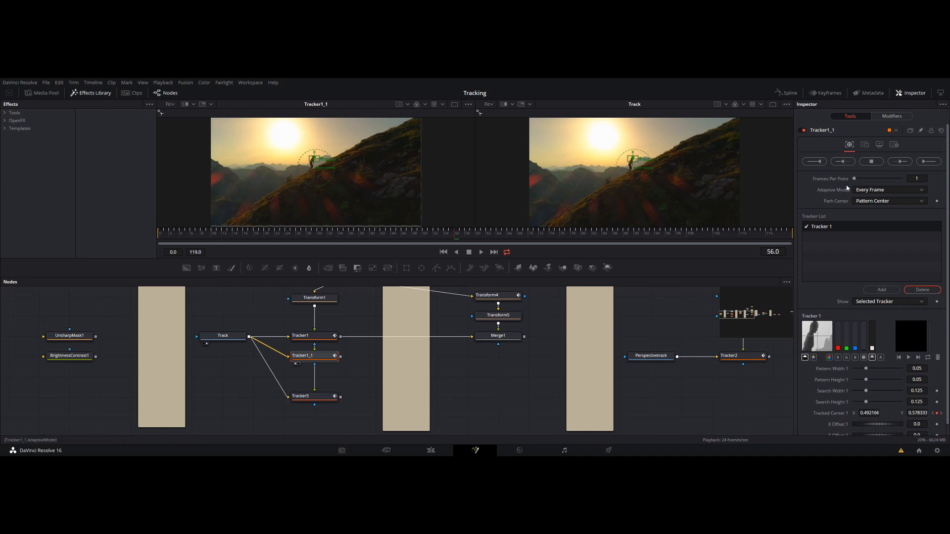
pyautogui.click(864, 144)
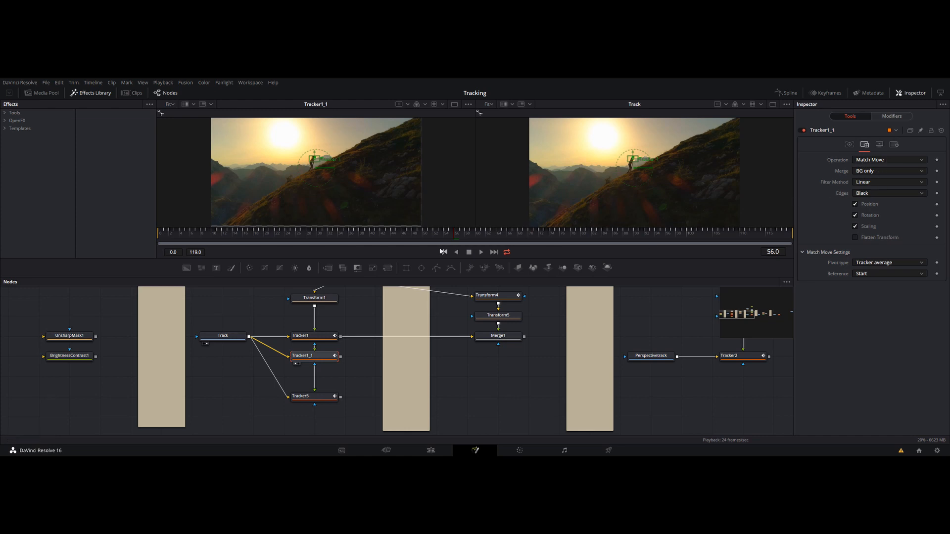
pyautogui.moveTo(415, 236); pyautogui.dragTo(134, 234)
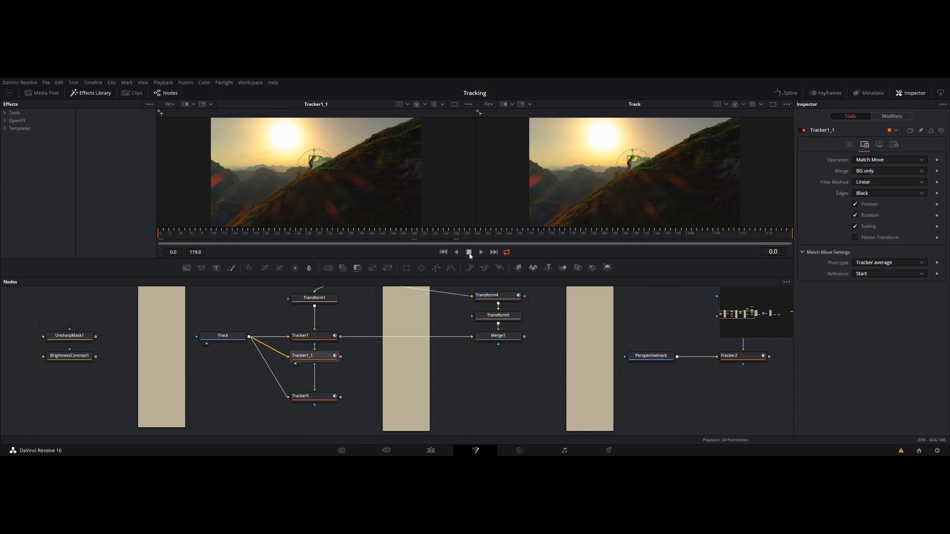
# Step: Compare the Wrap, Duplicate and Mirror edge options on Tracker1_1, set Edges to Duplicate and play back the match-moved clip
pyautogui.click(481, 252)
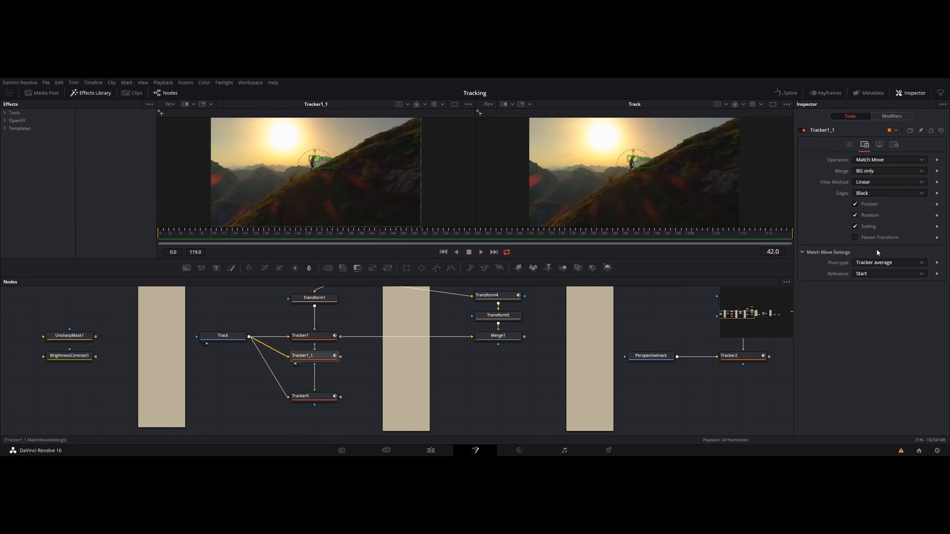
pyautogui.click(868, 195)
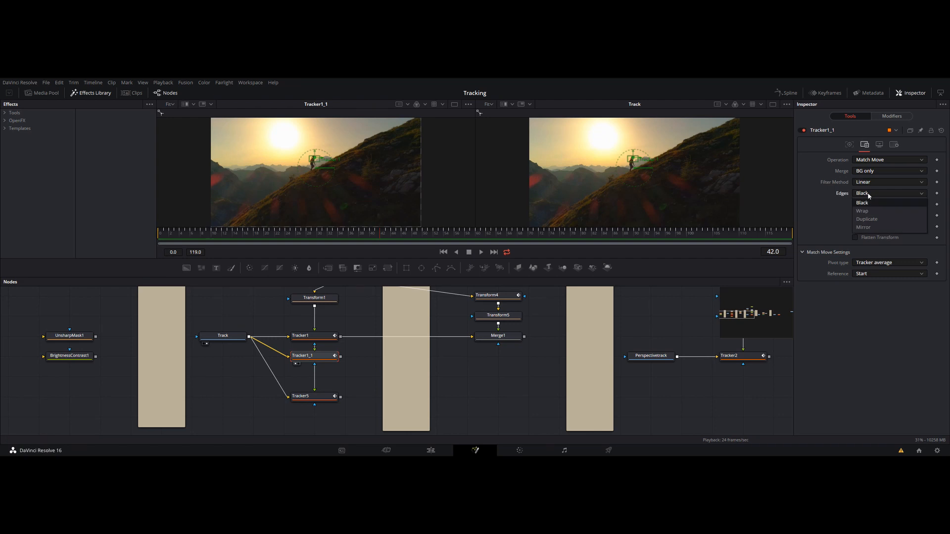
pyautogui.click(867, 212)
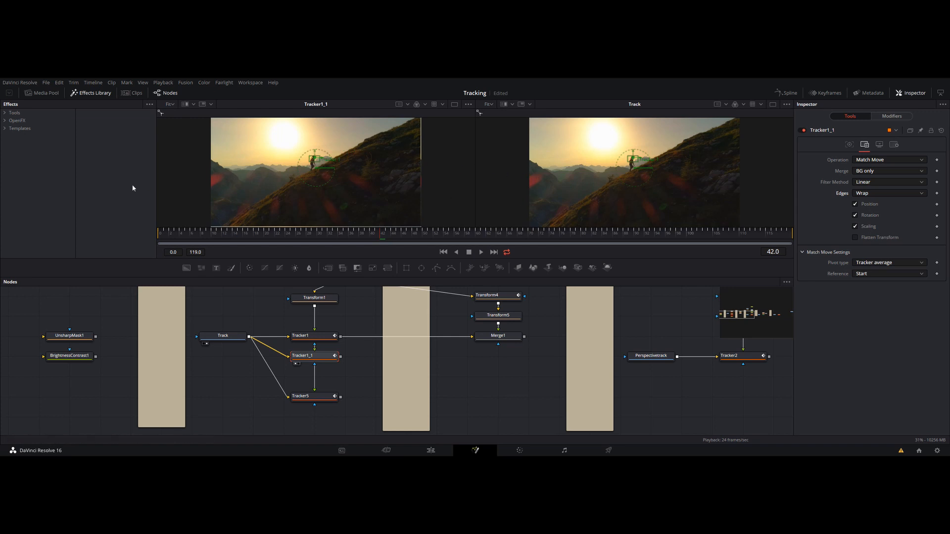
pyautogui.click(885, 192)
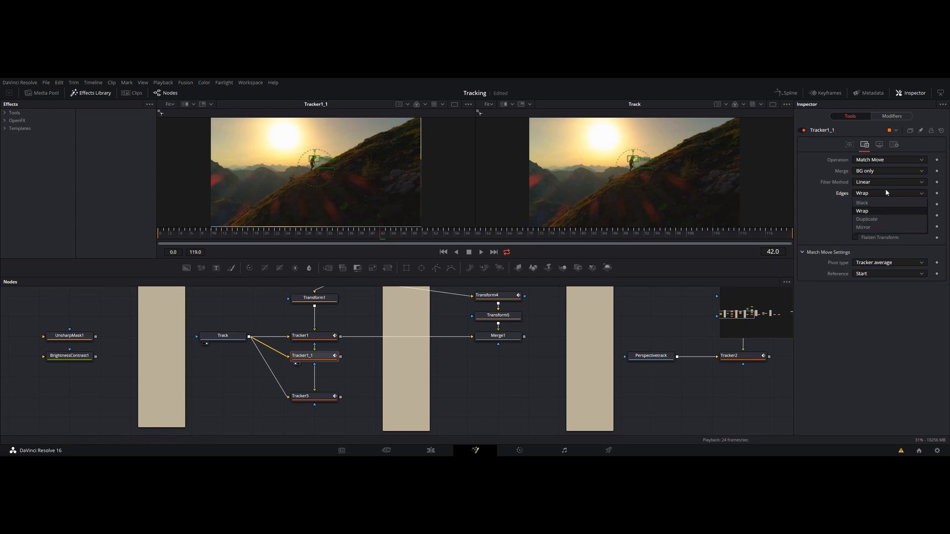
pyautogui.click(875, 220)
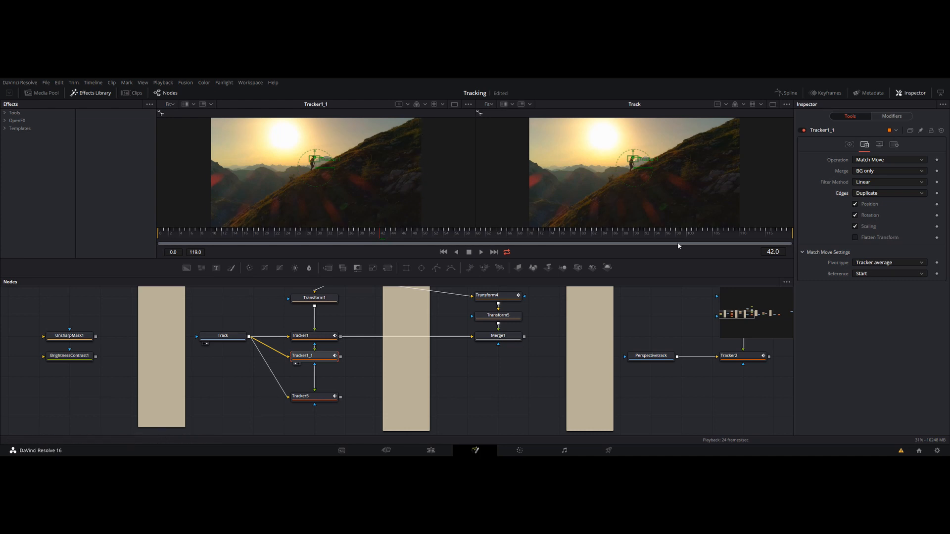
pyautogui.click(865, 194)
pyautogui.click(867, 228)
pyautogui.click(865, 193)
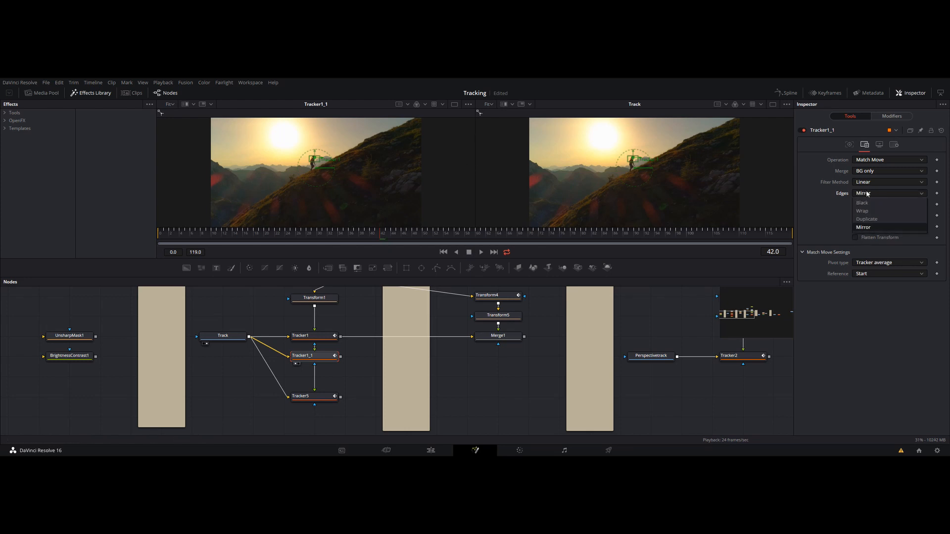
pyautogui.click(866, 221)
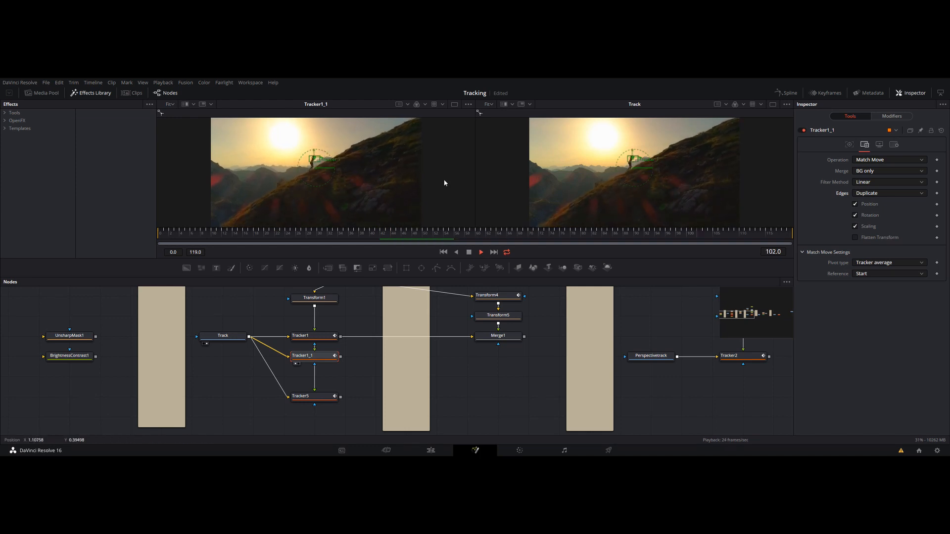
pyautogui.click(470, 365)
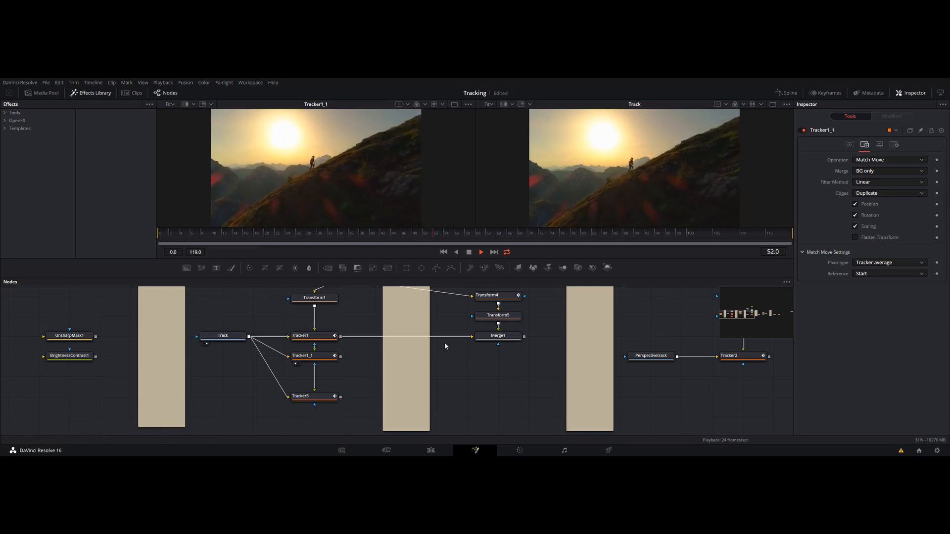
pyautogui.click(470, 253)
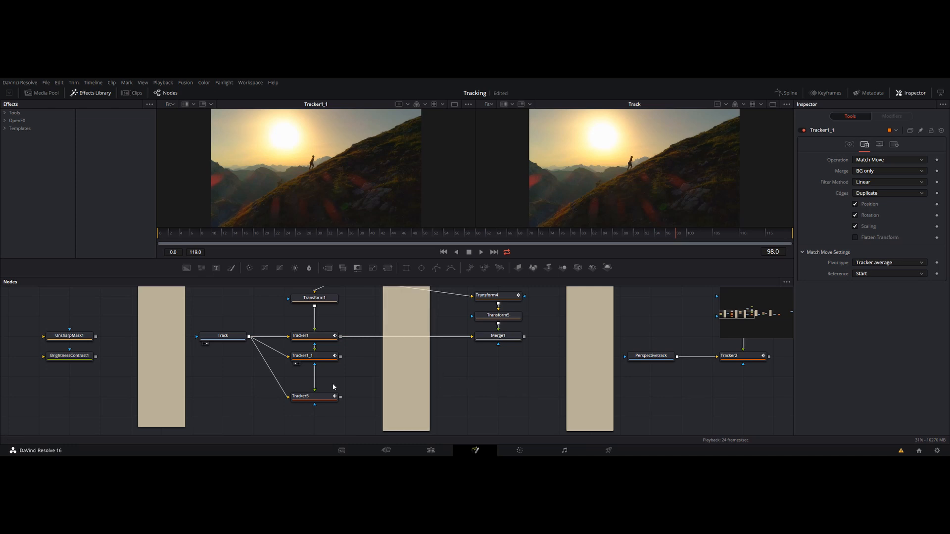
# Step: Display Tracker1 in the first viewer, scrub through the clip and play back the text attached to the climber
pyautogui.moveTo(310, 336); pyautogui.dragTo(348, 179)
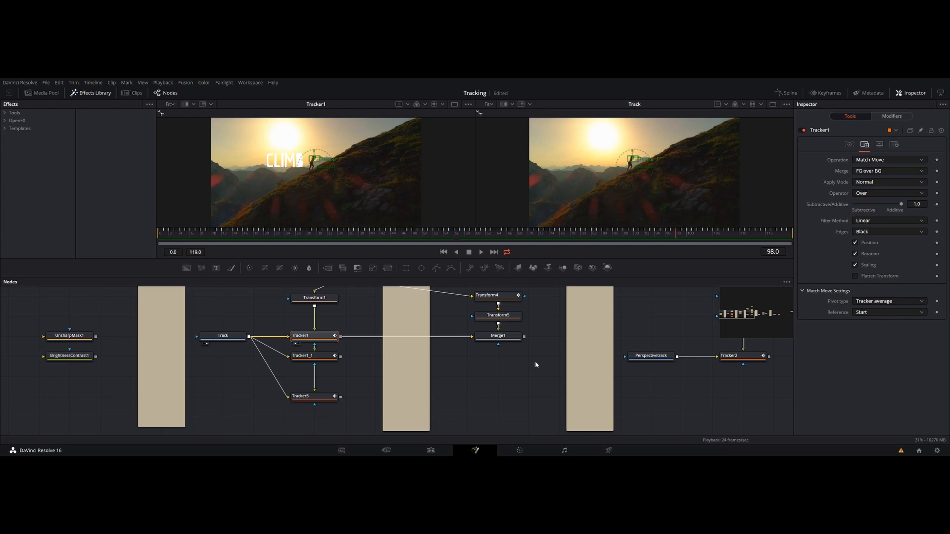
pyautogui.moveTo(326, 240)
pyautogui.mouseDown()
pyautogui.moveTo(244, 236)
pyautogui.moveTo(663, 248)
pyautogui.moveTo(334, 255)
pyautogui.mouseUp()
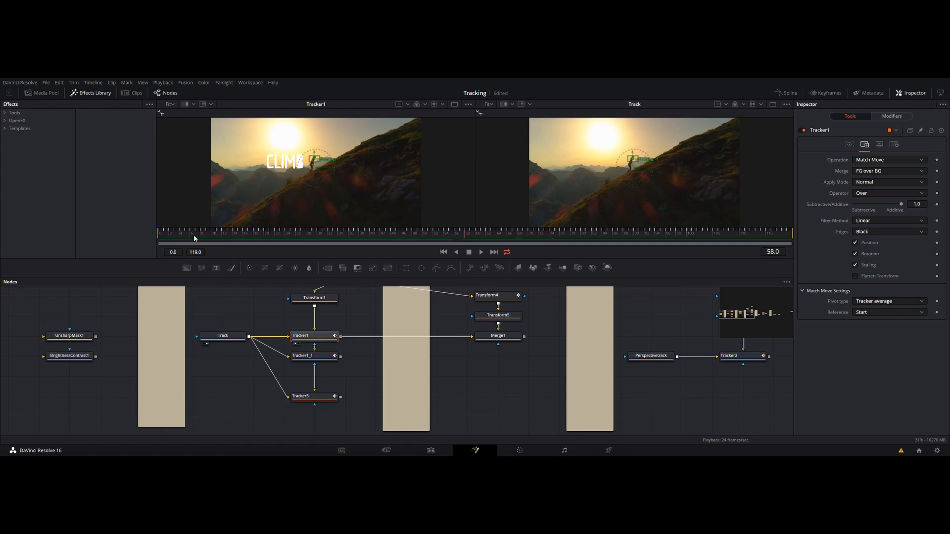
pyautogui.moveTo(195, 238); pyautogui.dragTo(284, 237)
pyautogui.click(481, 253)
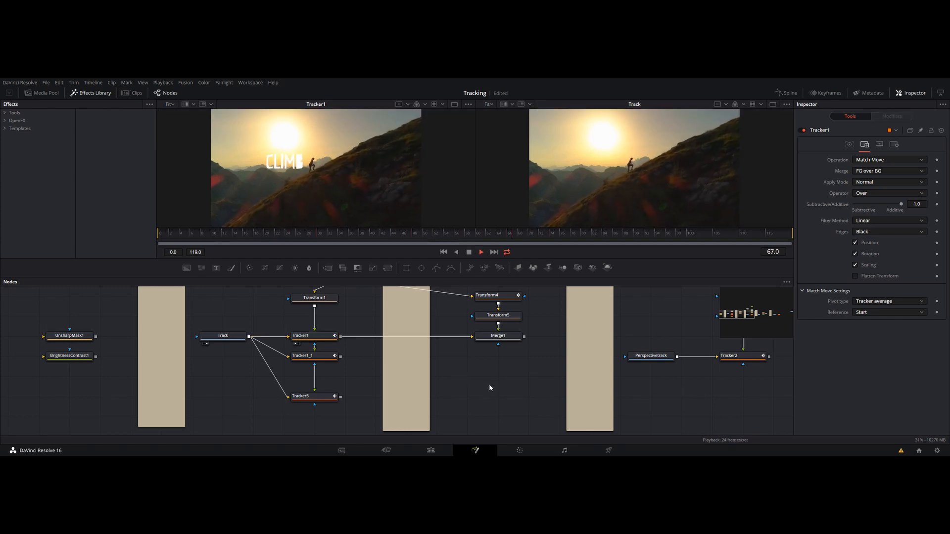
pyautogui.click(469, 253)
# Step: Display Perspectivetrack in the first viewer and Tracker2 in the second, and scrub back through the bridge shot
pyautogui.moveTo(522, 382); pyautogui.dragTo(61, 399)
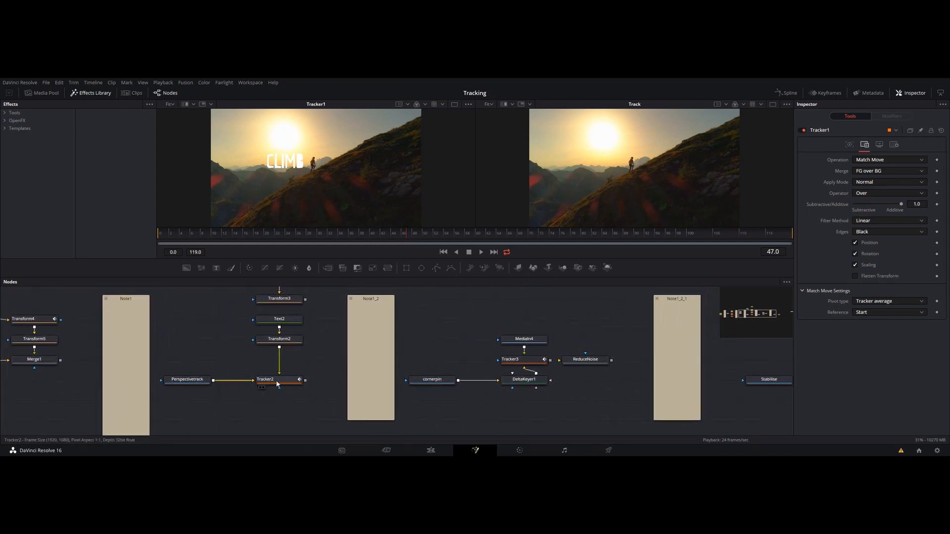
pyautogui.moveTo(188, 380); pyautogui.dragTo(294, 190)
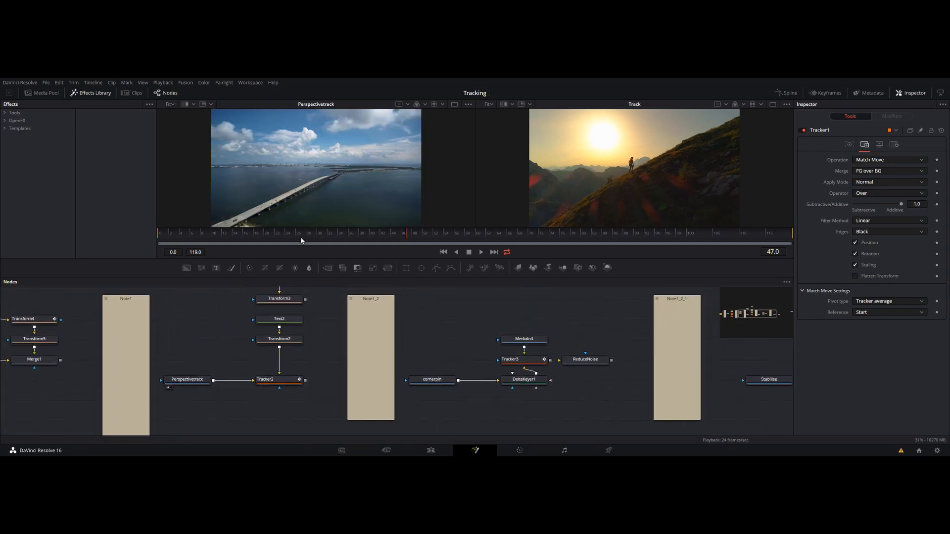
pyautogui.moveTo(282, 379); pyautogui.dragTo(579, 208)
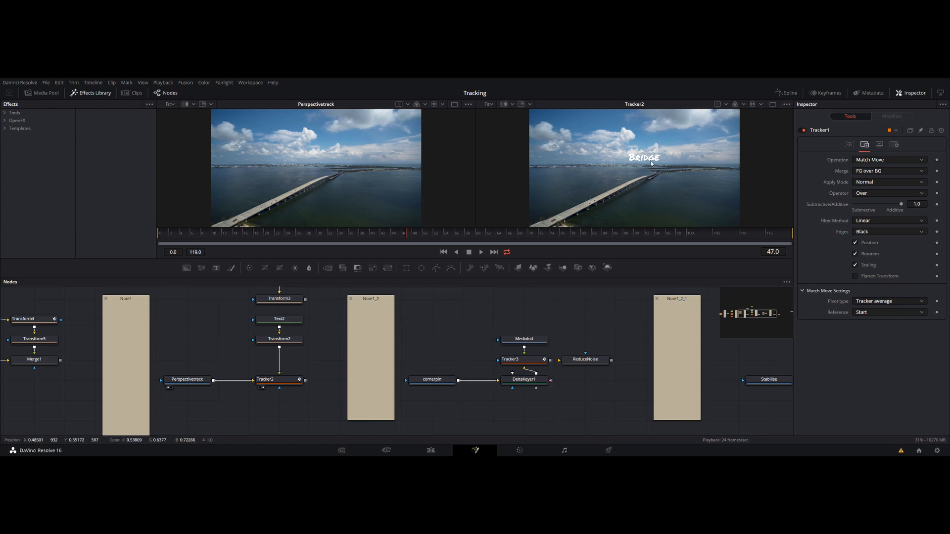
pyautogui.moveTo(268, 237); pyautogui.dragTo(155, 238)
# Step: Select Tracker2 and examine the paths of its Tracker 1 and Tracker 5 points up close in the first viewer
pyautogui.click(277, 381)
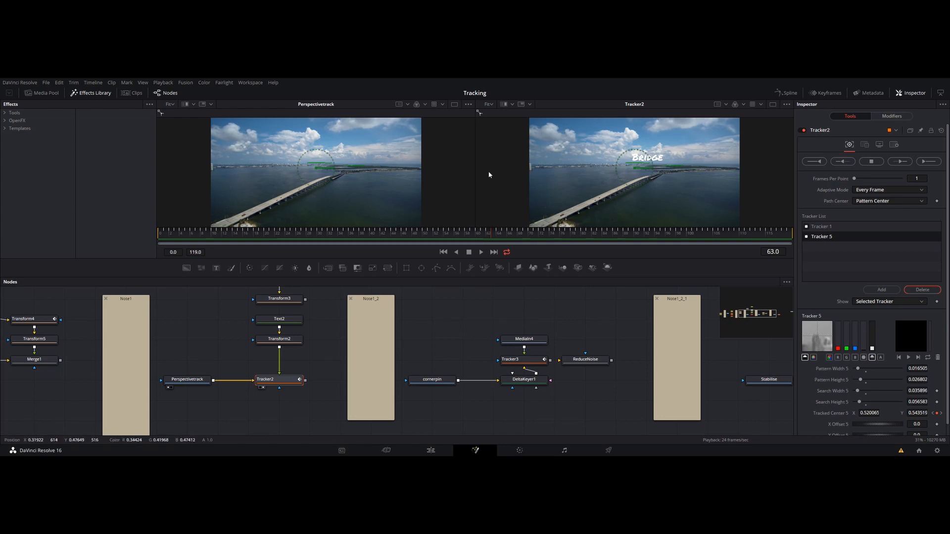
pyautogui.scroll(3, 308, 171)
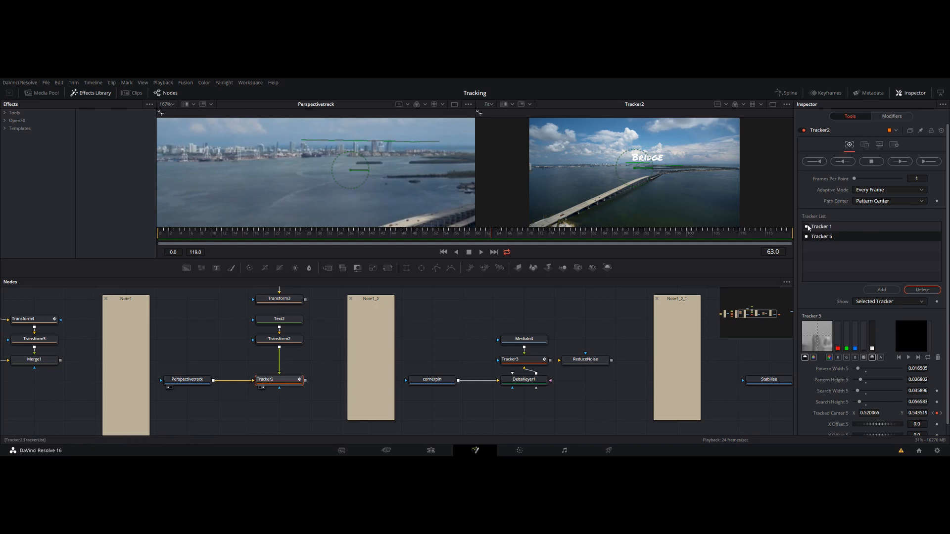
pyautogui.click(828, 229)
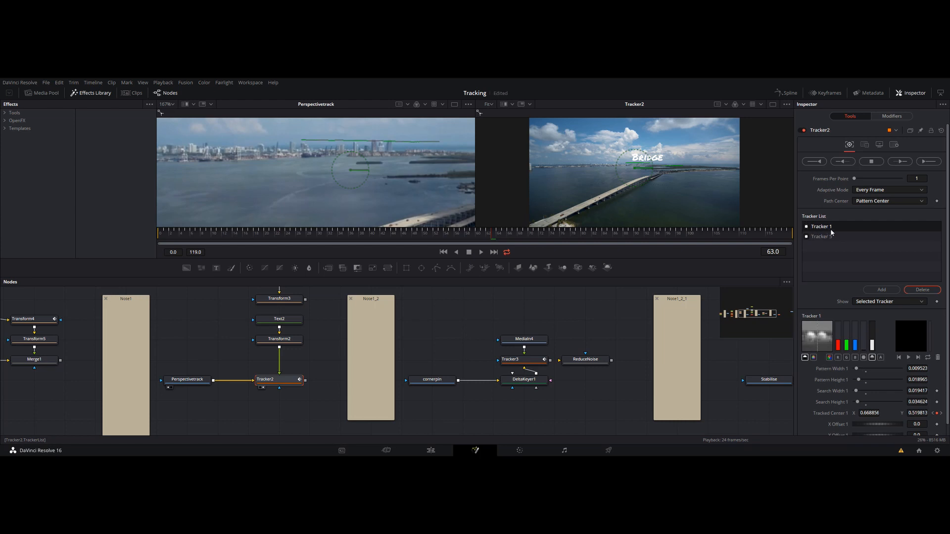
pyautogui.click(806, 226)
pyautogui.click(806, 228)
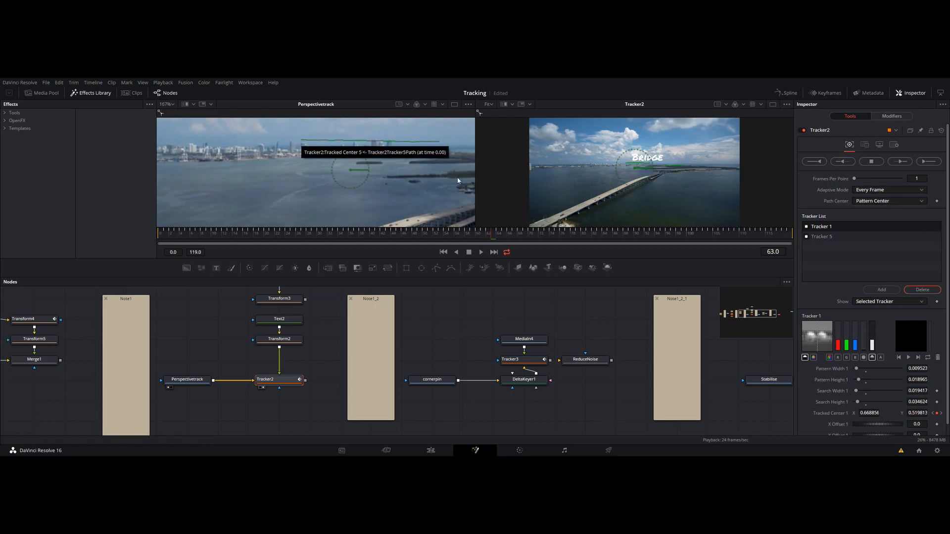
pyautogui.moveTo(449, 200); pyautogui.dragTo(219, 217)
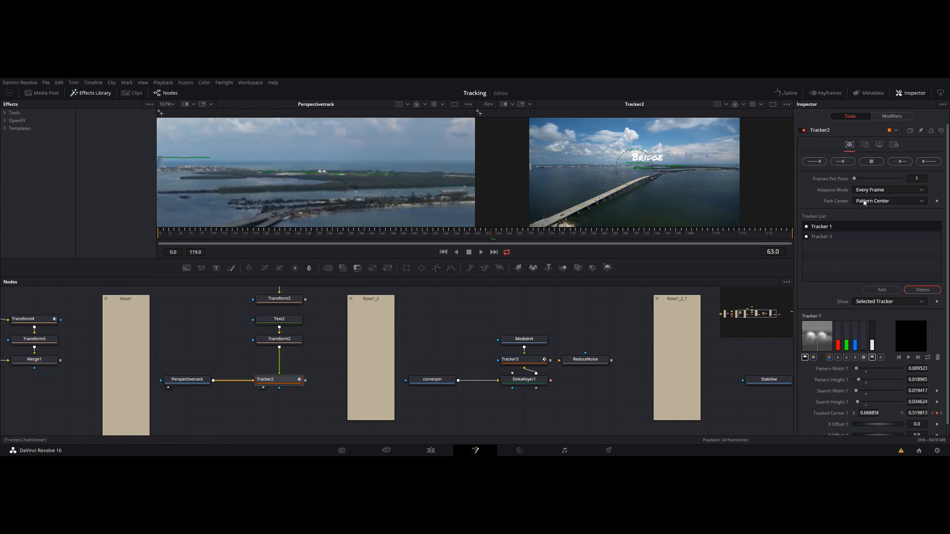
# Step: Show Tracker2's operation settings, play back the match-moved Bridge text and return the playhead to frame 0
pyautogui.click(866, 144)
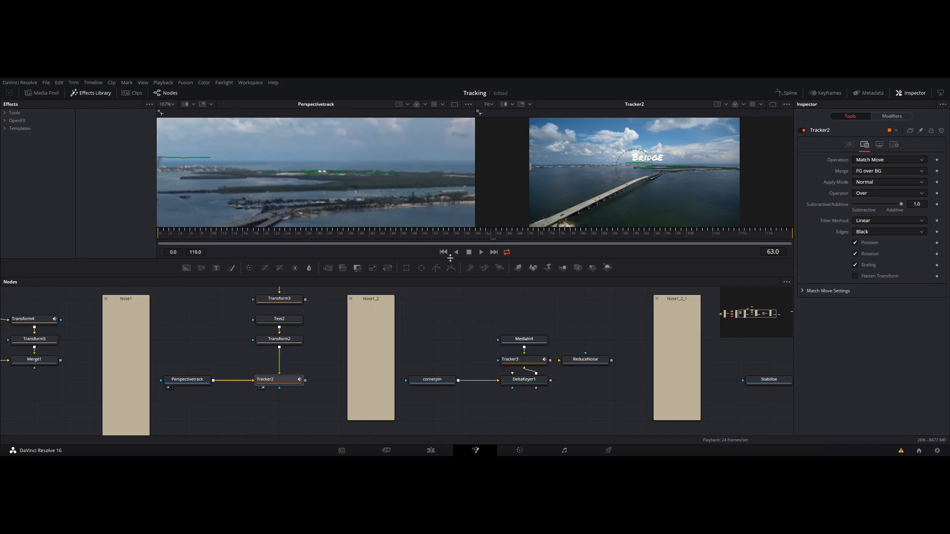
pyautogui.moveTo(314, 237); pyautogui.dragTo(132, 232)
pyautogui.press('space')
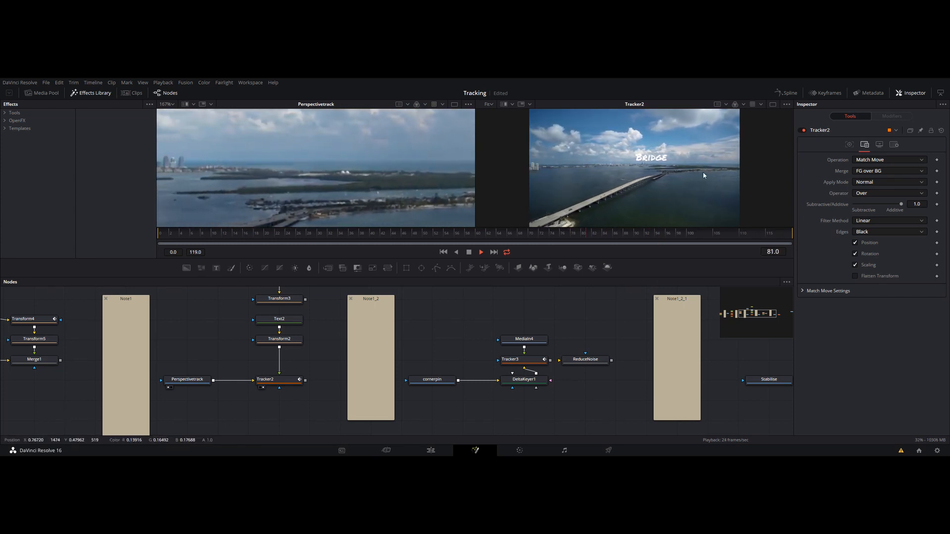
pyautogui.press('space')
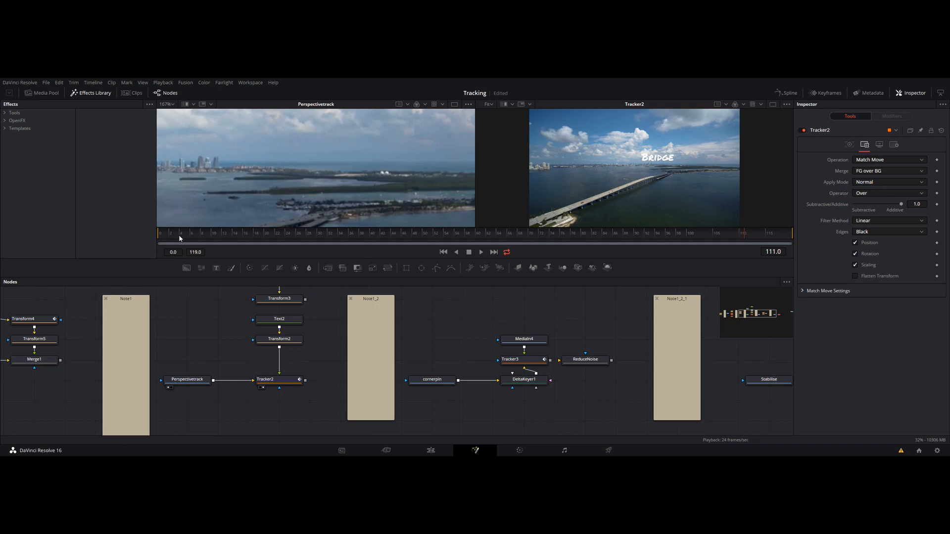
pyautogui.press('Home')
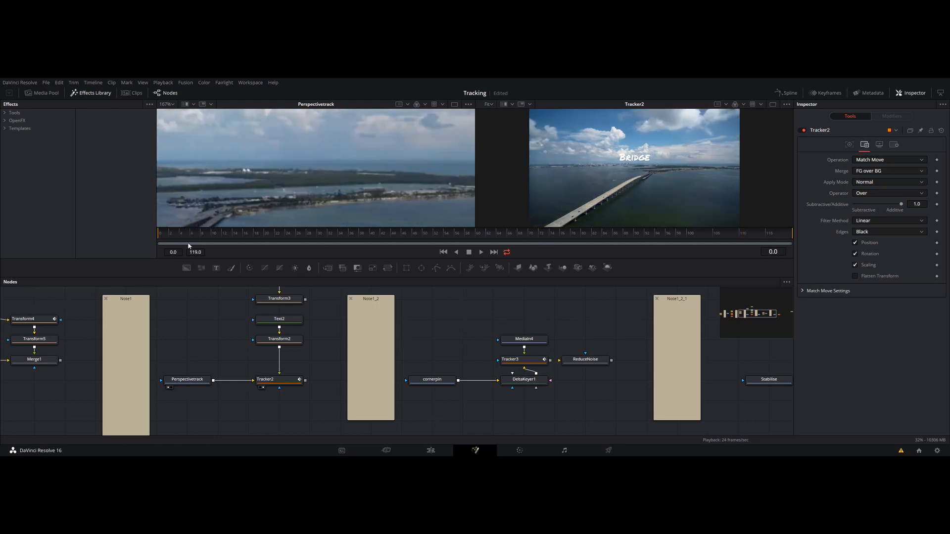
# Step: Replace Transform2 with Transform3 as Tracker2's foreground input and play back the resulting composite
pyautogui.moveTo(441, 311); pyautogui.dragTo(591, 354)
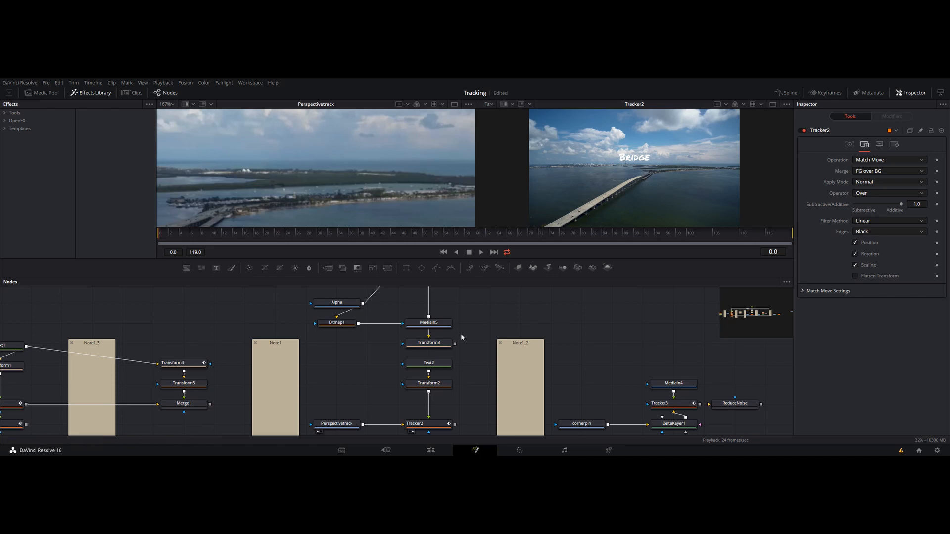
pyautogui.click(430, 421)
pyautogui.click(458, 400)
pyautogui.moveTo(454, 343); pyautogui.dragTo(429, 421)
pyautogui.moveTo(183, 234)
pyautogui.mouseDown()
pyautogui.moveTo(260, 238)
pyautogui.moveTo(168, 236)
pyautogui.mouseUp()
pyautogui.press('space')
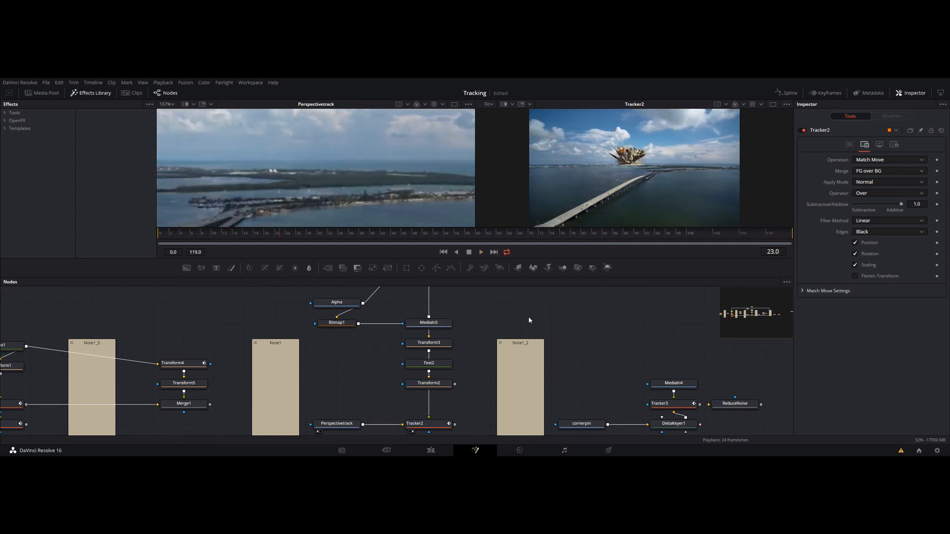
# Step: Display the cornerpin clip in the first viewer and fit the image to that viewer
pyautogui.moveTo(542, 308); pyautogui.dragTo(337, 307)
pyautogui.moveTo(450, 326); pyautogui.dragTo(340, 300)
pyautogui.moveTo(271, 397); pyautogui.dragTo(283, 141)
pyautogui.click(167, 104)
pyautogui.click(168, 112)
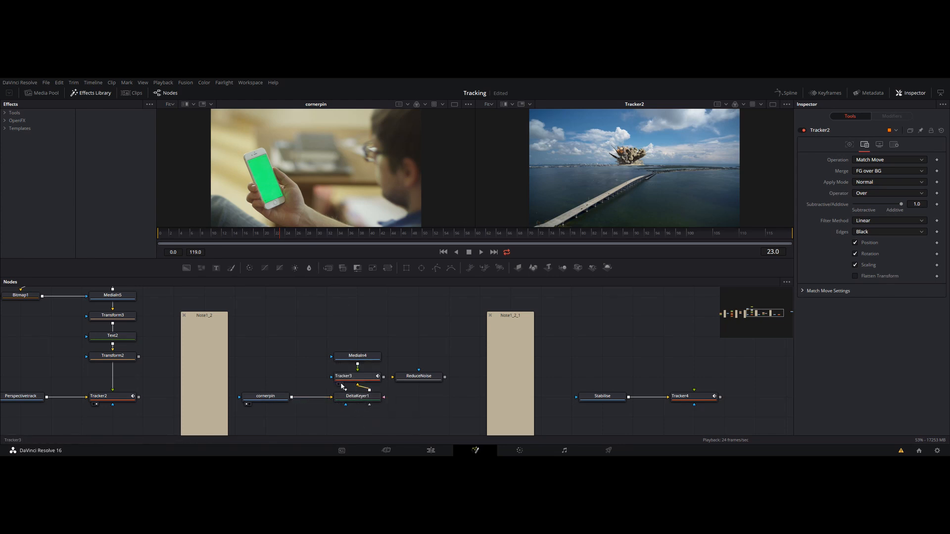
# Step: Compare Tracker3's phone screen composite with its MediaIn4 source graphic in the first viewer
pyautogui.moveTo(355, 381); pyautogui.dragTo(318, 177)
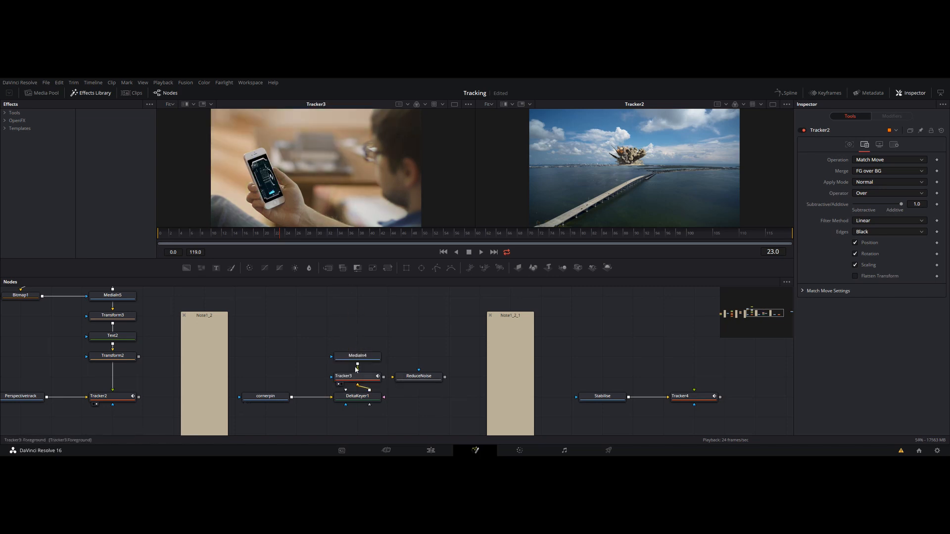
pyautogui.moveTo(359, 357)
pyautogui.moveTo(357, 356); pyautogui.dragTo(272, 155)
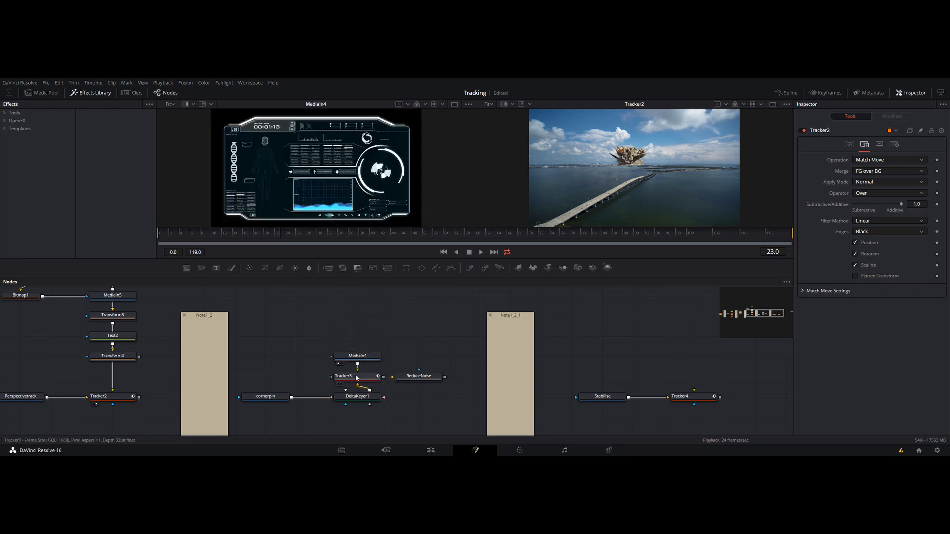
pyautogui.moveTo(344, 376); pyautogui.dragTo(267, 158)
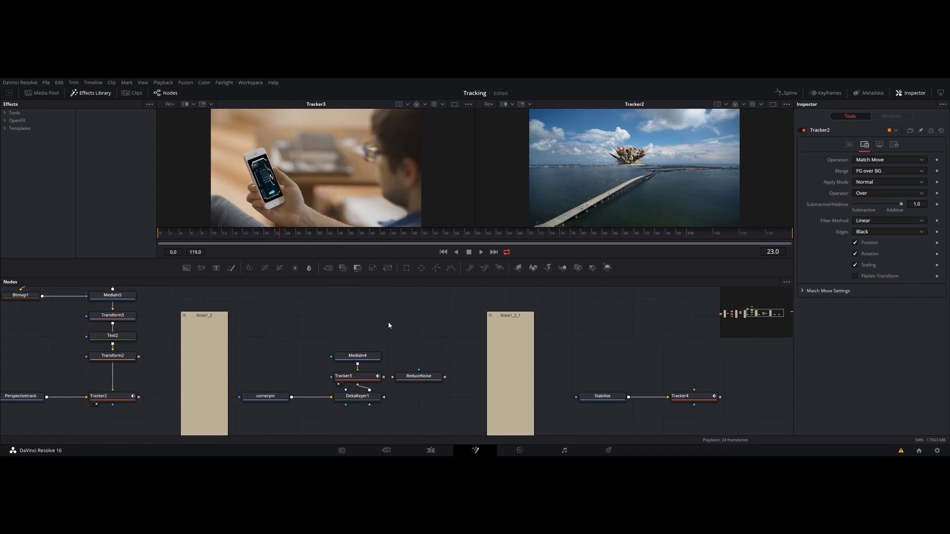
# Step: Add a Tracker node fed by the cornerpin clip, display it in the first viewer and show its operation settings
pyautogui.moveTo(403, 323); pyautogui.dragTo(421, 276)
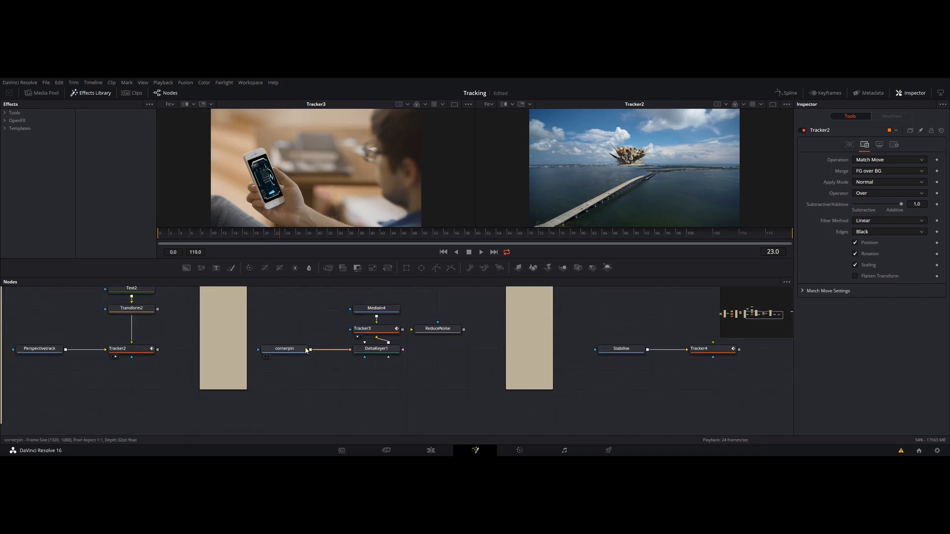
pyautogui.hotkey('shift', 'space')
pyautogui.write('tra')
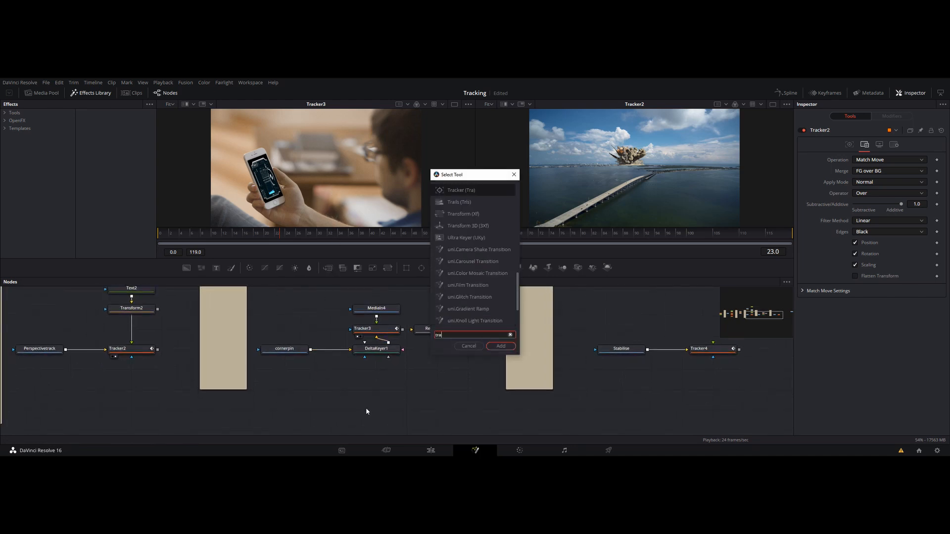
pyautogui.write('ck')
pyautogui.press('Return')
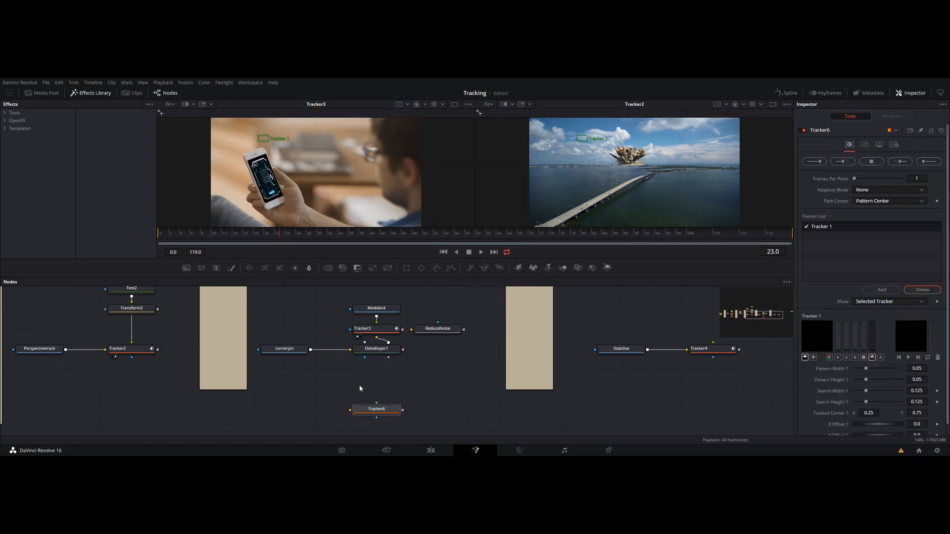
pyautogui.moveTo(311, 349); pyautogui.dragTo(351, 196)
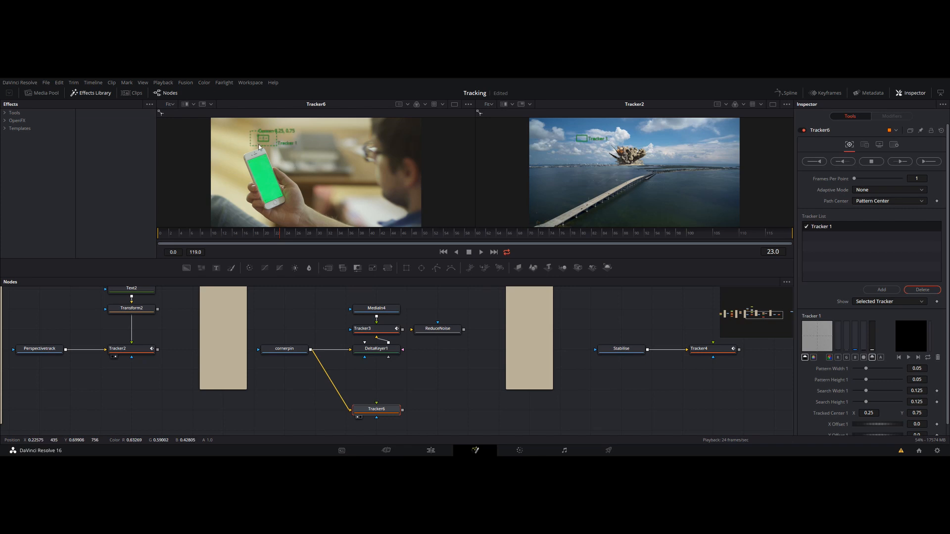
pyautogui.click(864, 145)
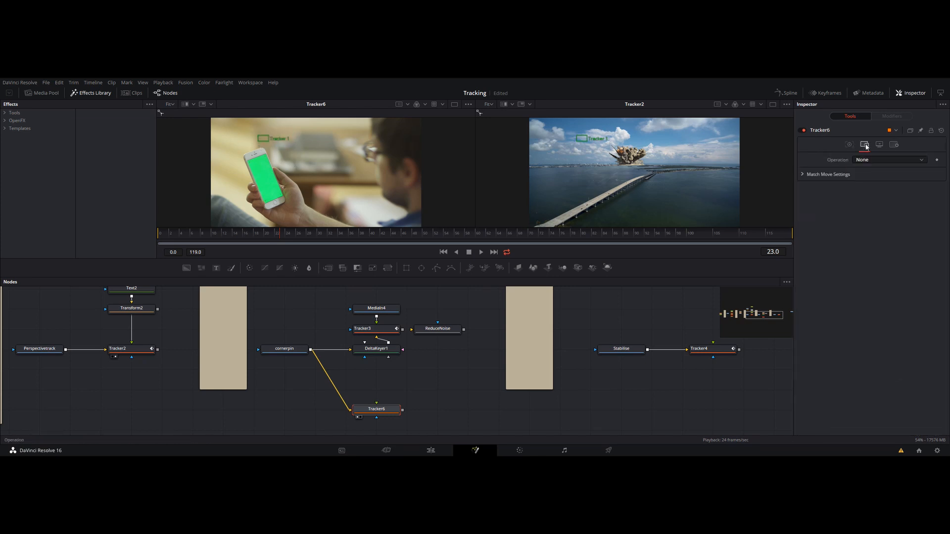
# Step: Set Tracker6's operation to Corner Positioning and keep Tracker 1 assigned to the top-left corner
pyautogui.click(872, 160)
pyautogui.click(886, 185)
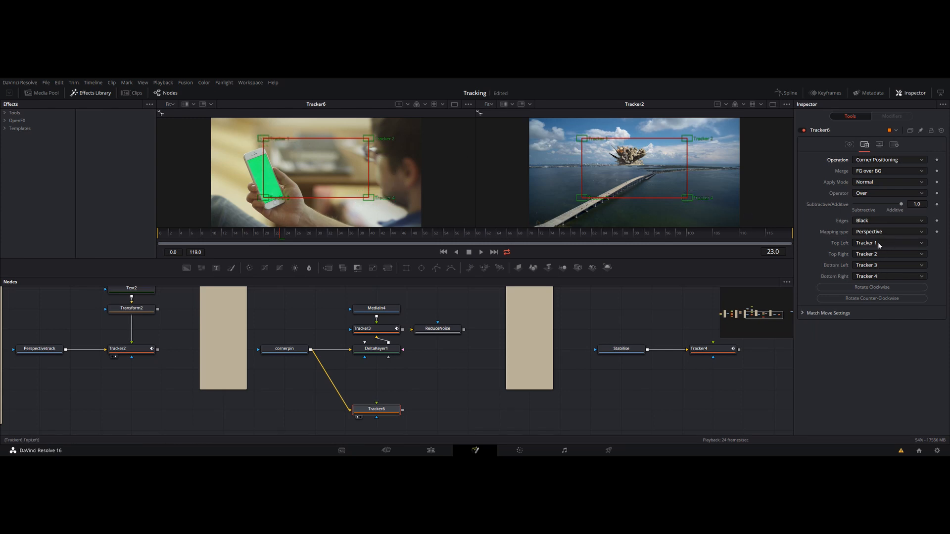
pyautogui.click(866, 247)
pyautogui.click(877, 246)
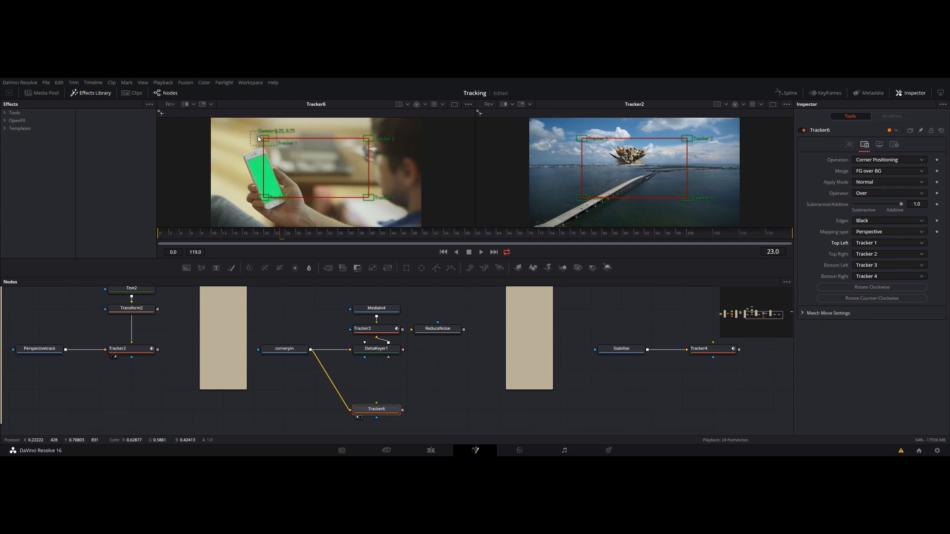
# Step: Place Trackers 1, 2, 3 and 4 on the phone's green screen at its top-left, top-right, bottom-left and bottom-right corners
pyautogui.moveTo(258, 139); pyautogui.dragTo(246, 163)
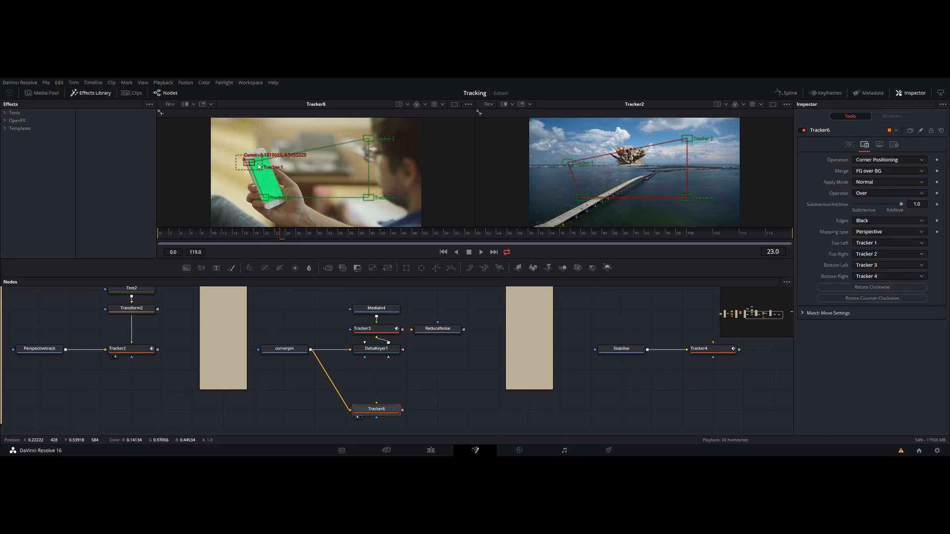
pyautogui.scroll(2, 254, 171)
pyautogui.moveTo(214, 132); pyautogui.dragTo(215, 131)
pyautogui.scroll(-4, 316, 153)
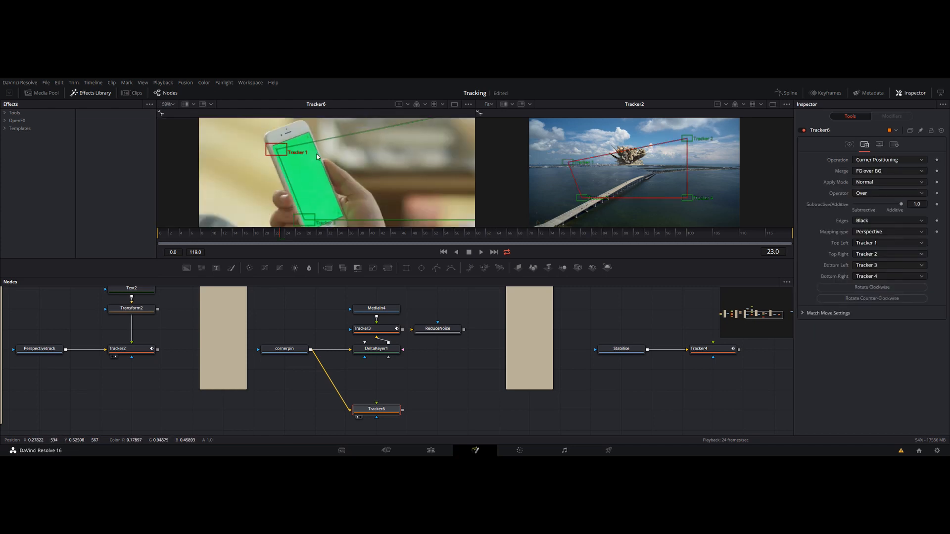
pyautogui.moveTo(304, 197); pyautogui.dragTo(304, 203)
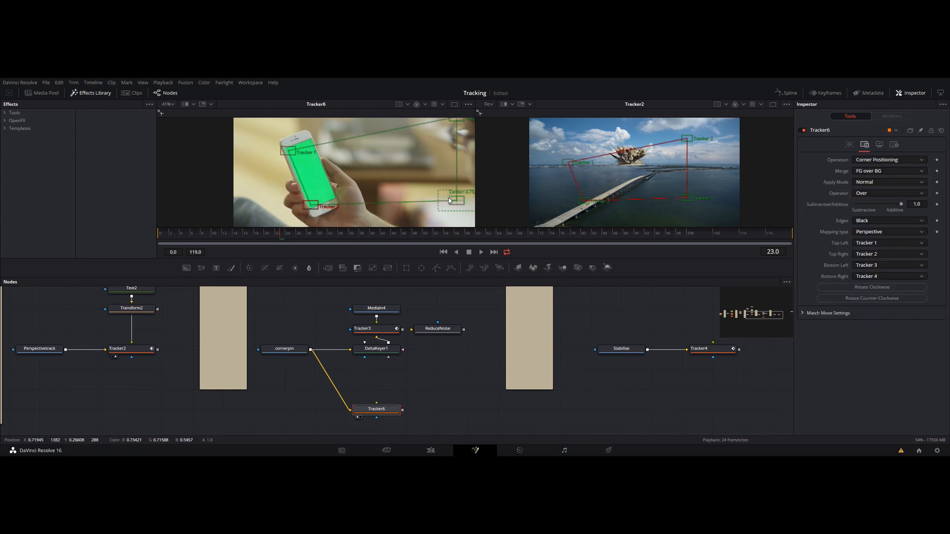
pyautogui.moveTo(446, 197); pyautogui.dragTo(325, 194)
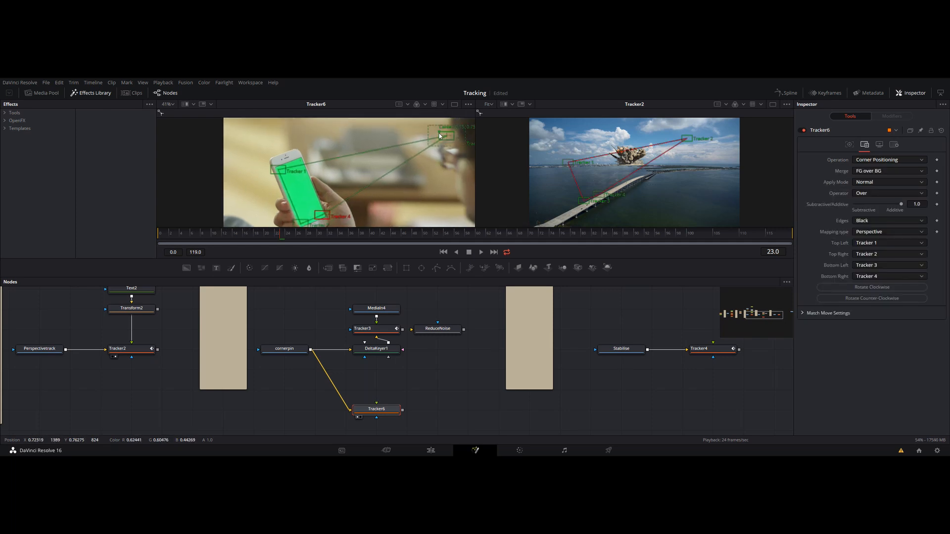
pyautogui.moveTo(438, 133); pyautogui.dragTo(293, 161)
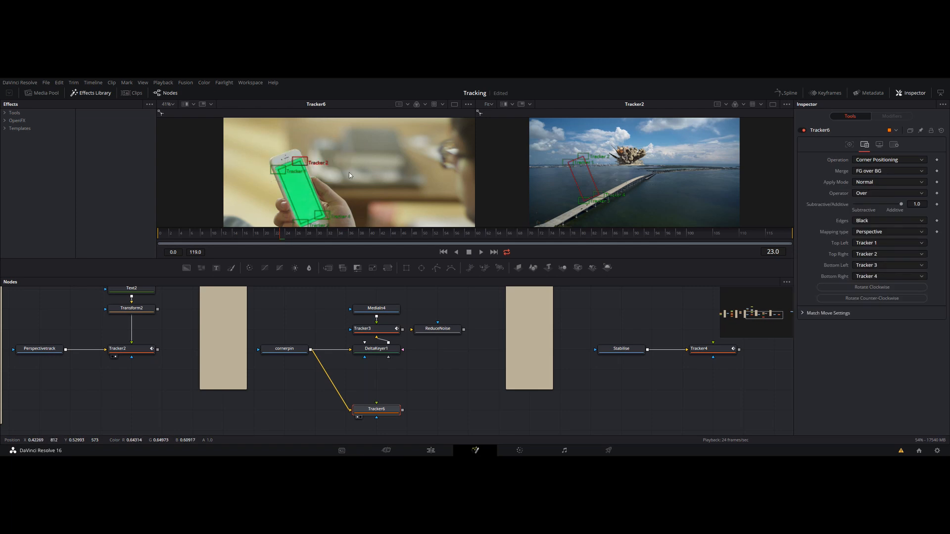
pyautogui.moveTo(384, 192); pyautogui.dragTo(383, 170)
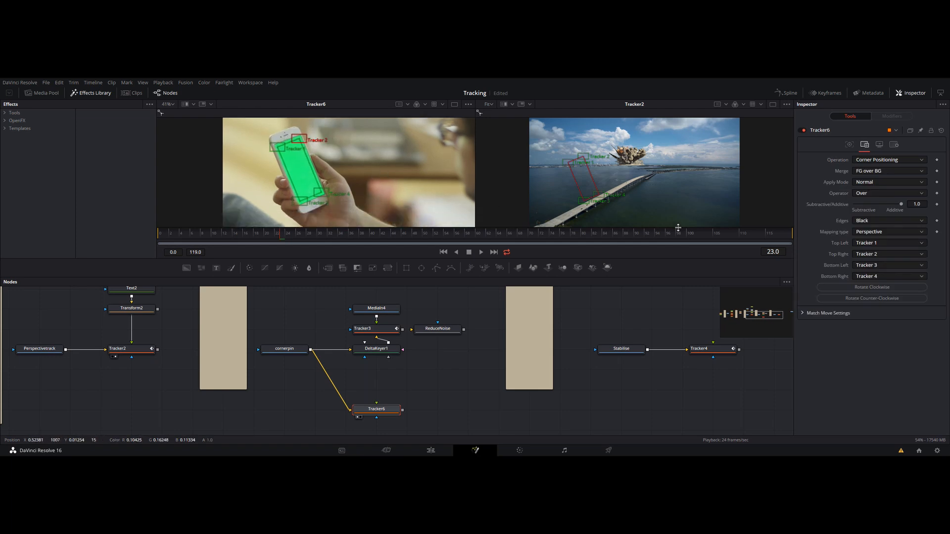
# Step: Track the four corner points forward from frame 23 to the clip's end and backward from frame 23 to its start
pyautogui.click(849, 144)
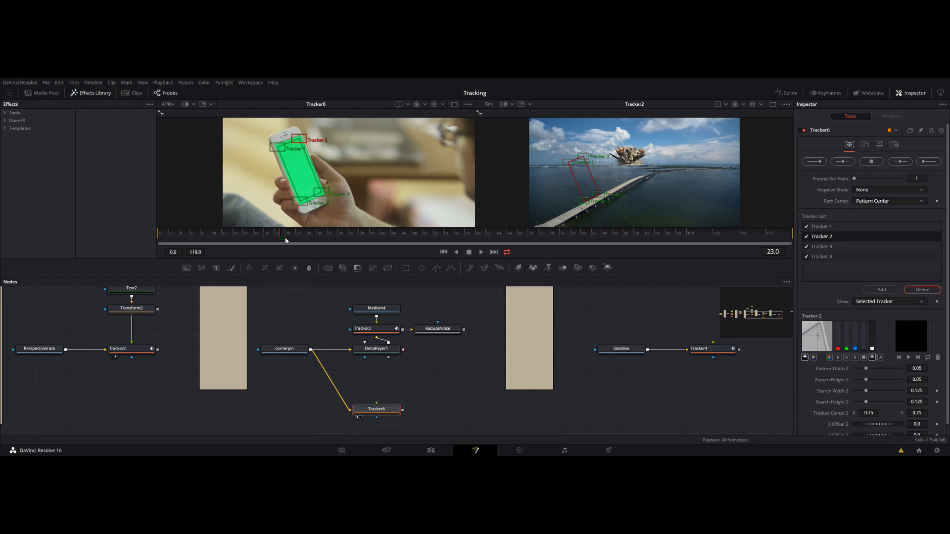
pyautogui.click(901, 162)
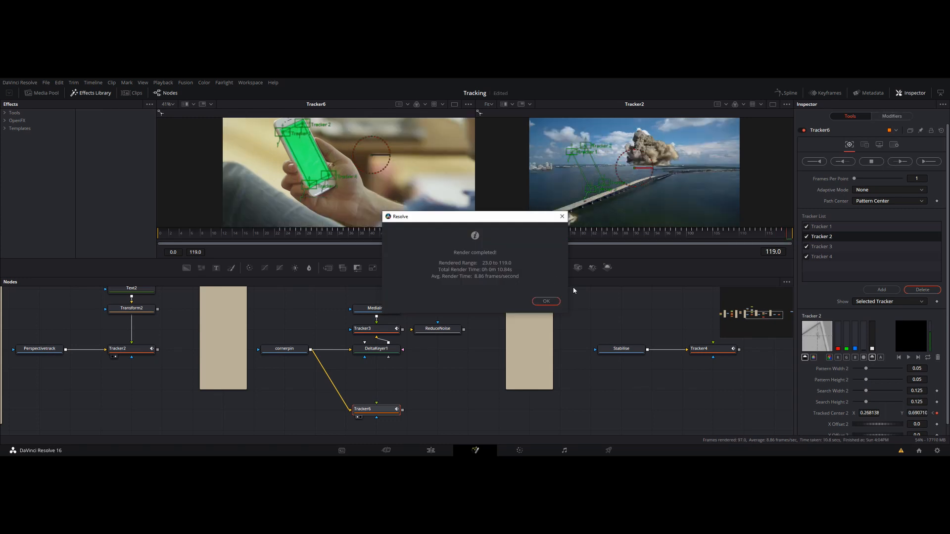
pyautogui.click(541, 300)
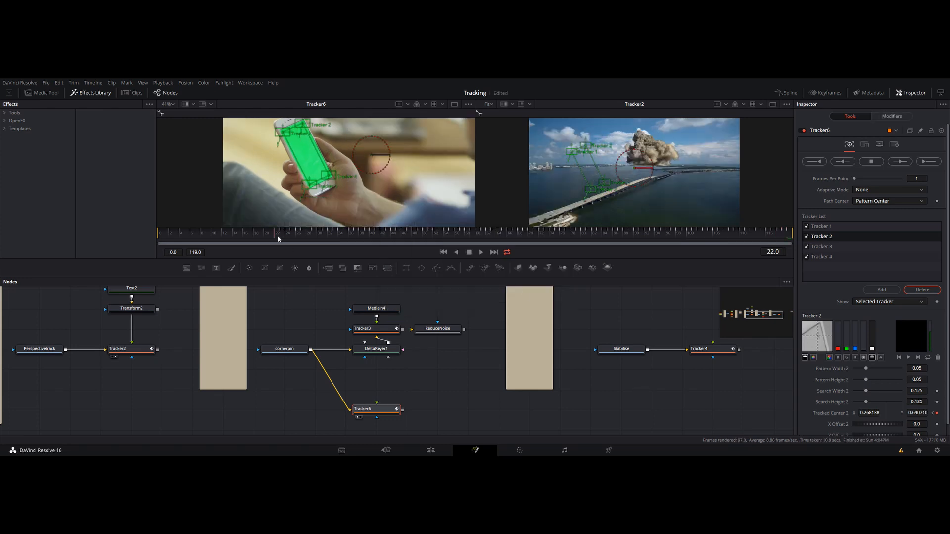
pyautogui.moveTo(278, 239); pyautogui.dragTo(282, 238)
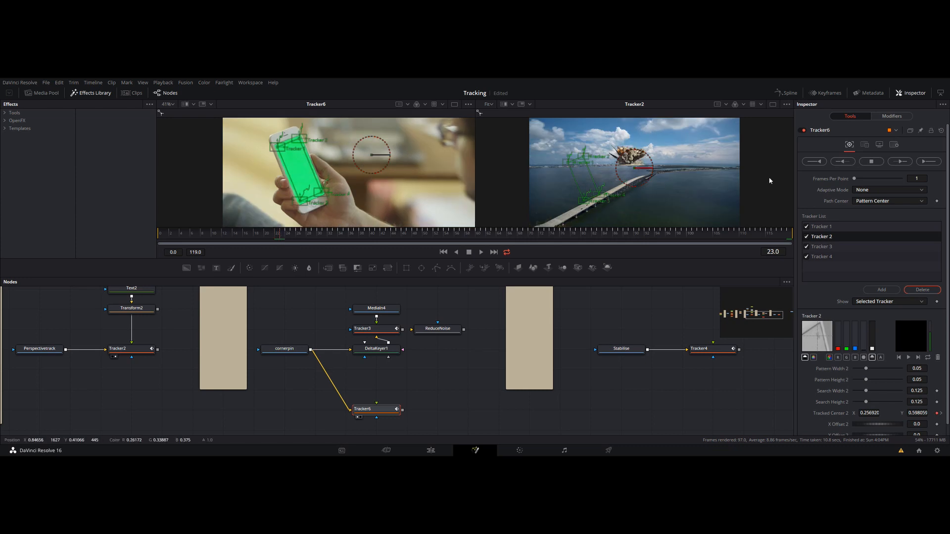
pyautogui.click(842, 161)
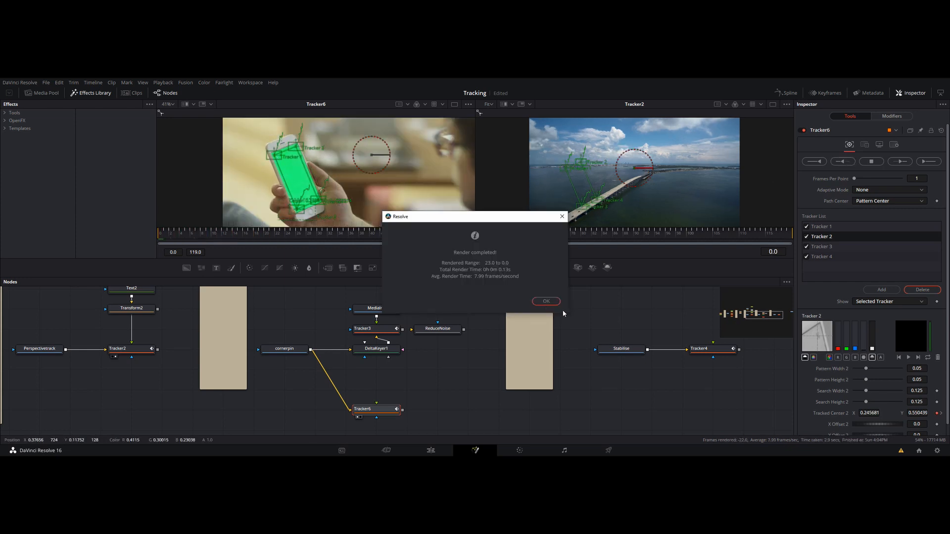
pyautogui.click(547, 301)
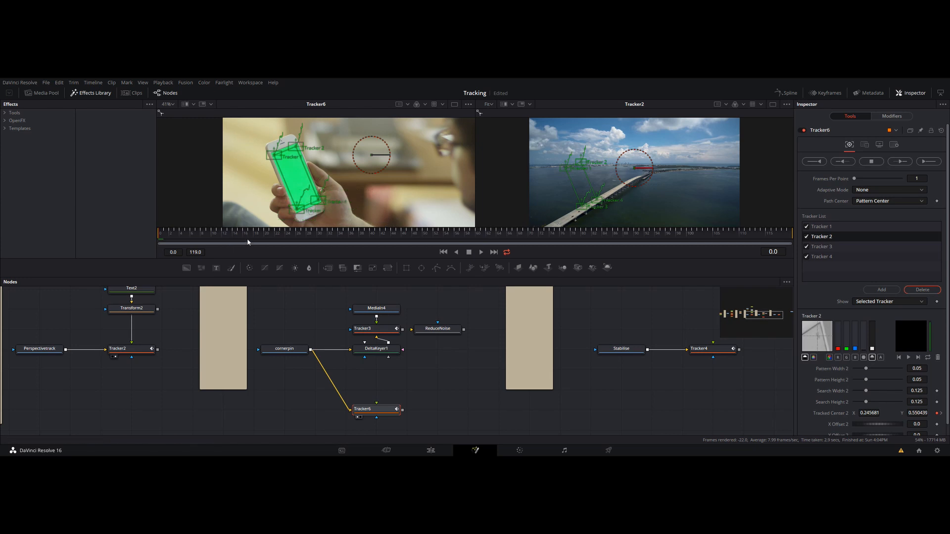
# Step: Scrub through the tracked footage to frame 54 and display the cornerpin clip in the second viewer
pyautogui.moveTo(168, 235); pyautogui.dragTo(372, 237)
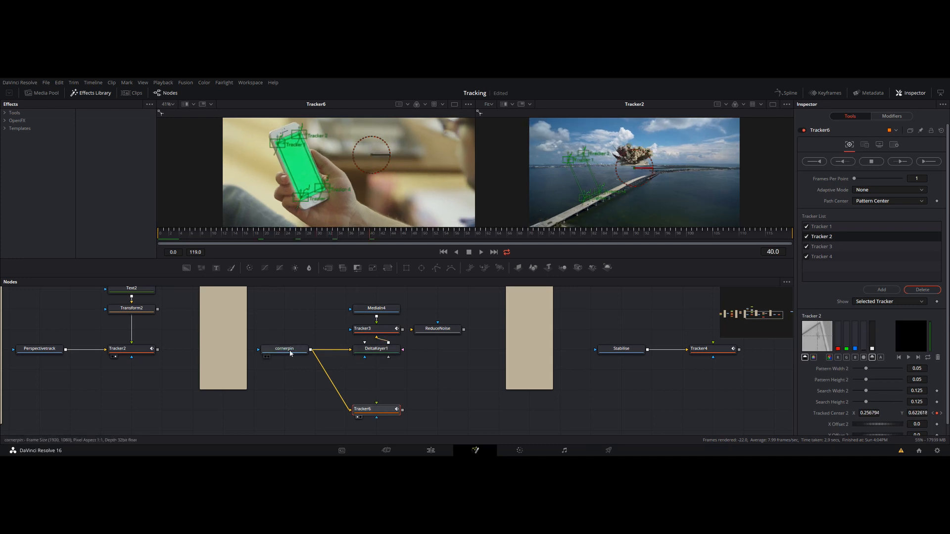
pyautogui.moveTo(290, 350); pyautogui.dragTo(608, 188)
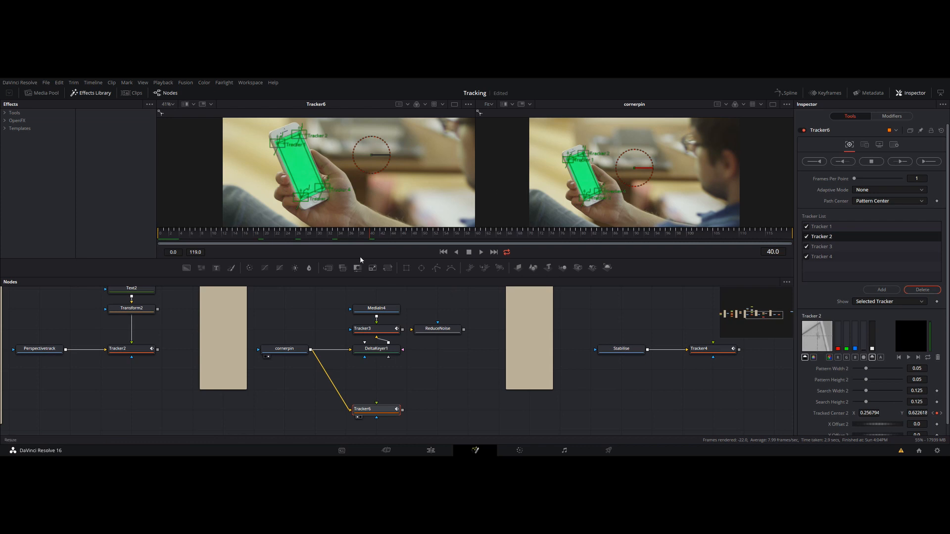
pyautogui.moveTo(406, 237); pyautogui.dragTo(444, 238)
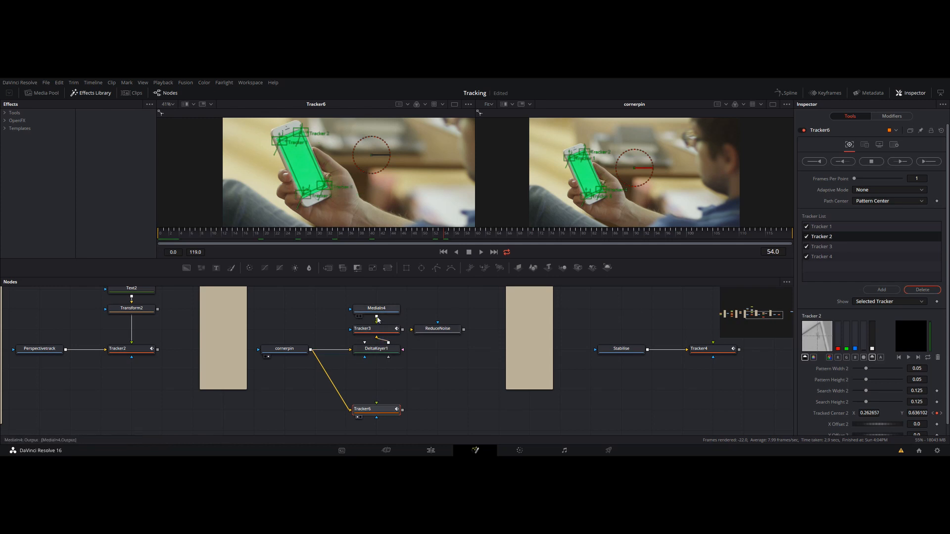
# Step: Connect MediaIn4 as Tracker6's foreground input and inspect the inserted graphic's edges on the phone screen without overlays
pyautogui.moveTo(376, 319); pyautogui.dragTo(377, 412)
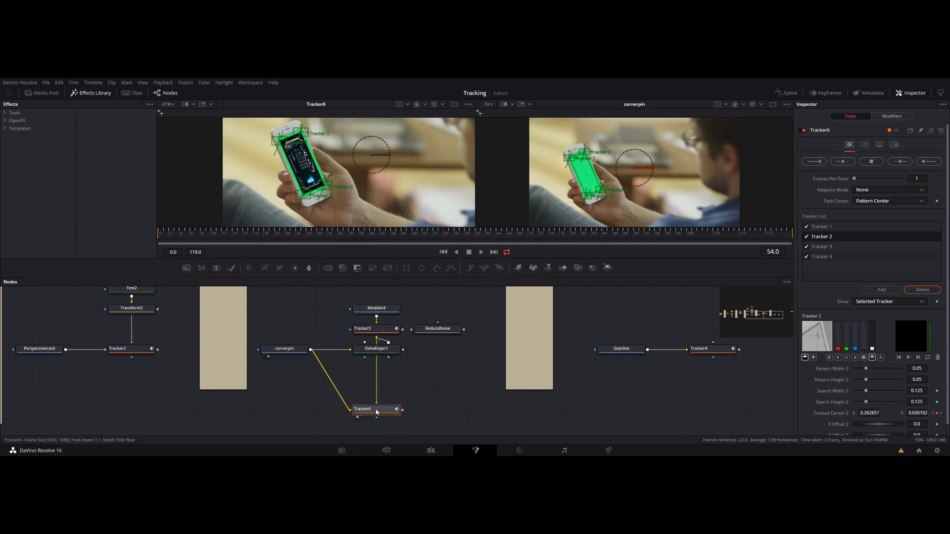
pyautogui.click(446, 308)
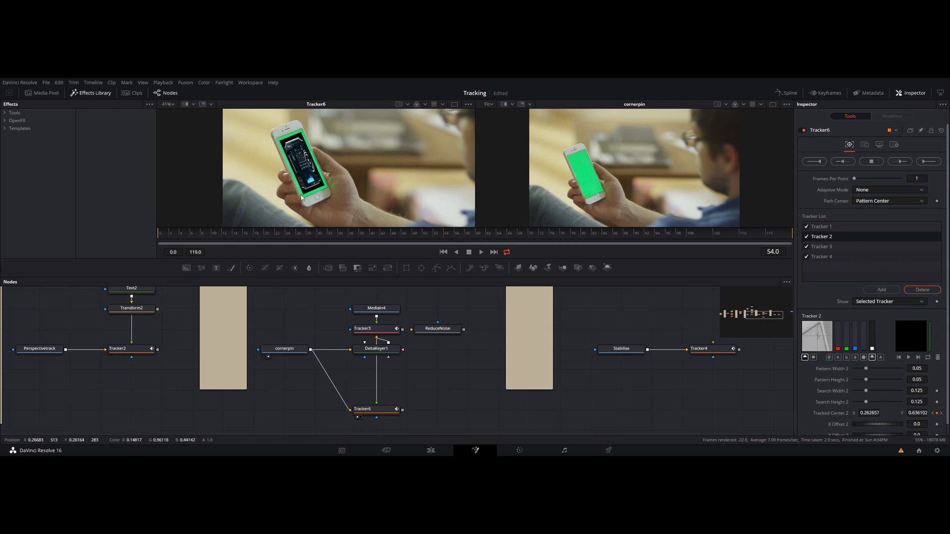
pyautogui.scroll(5, 334, 177)
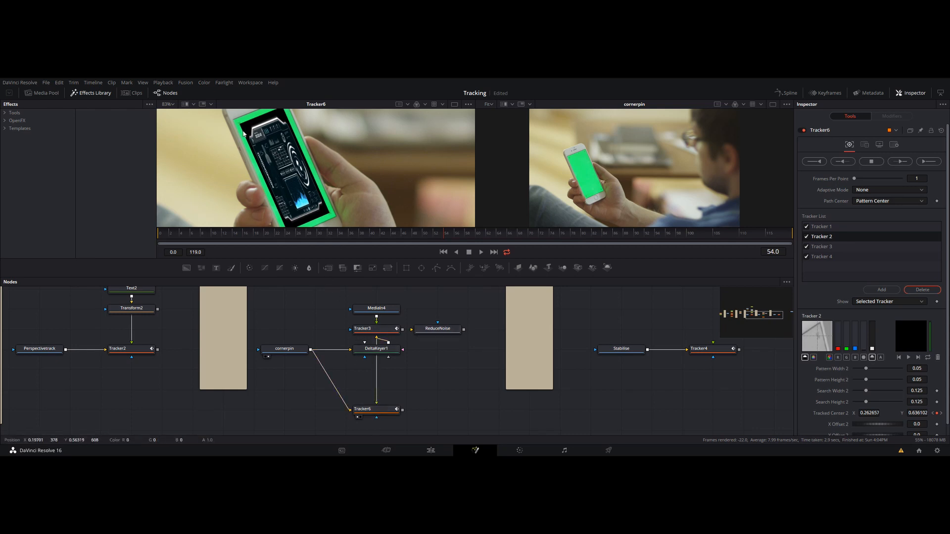
# Step: Offset Tracker 1 by about -0.071 in X and 0.043 in Y to align the graphic with the screen's top-left corner
pyautogui.click(384, 411)
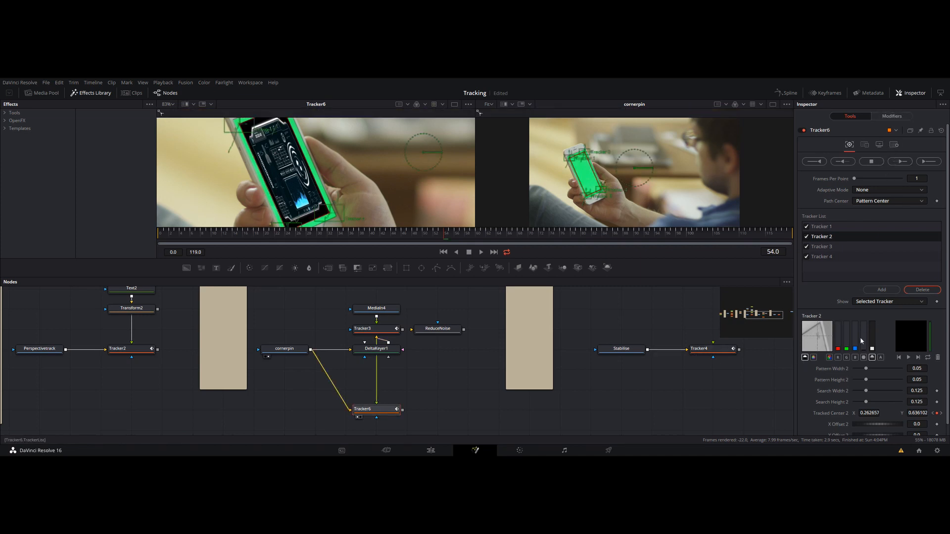
pyautogui.scroll(-1, 824, 379)
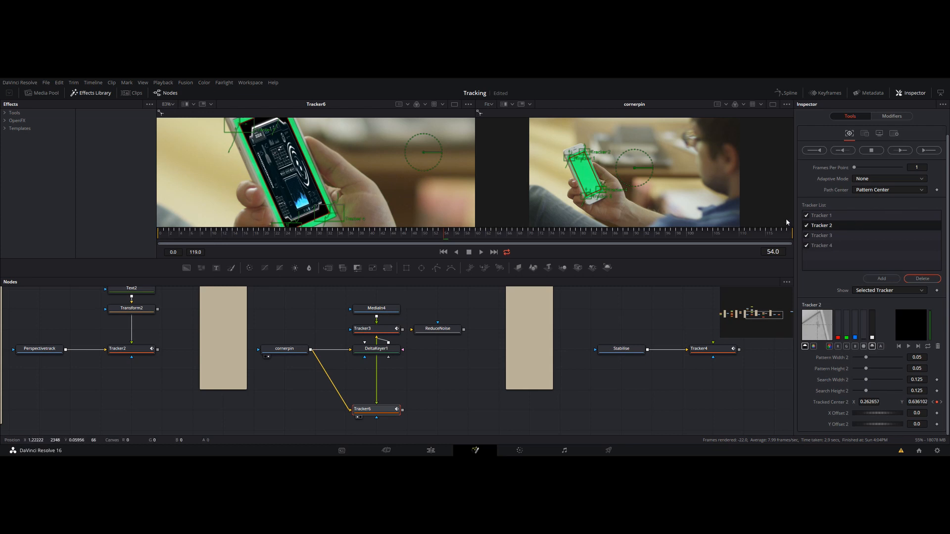
pyautogui.click(823, 216)
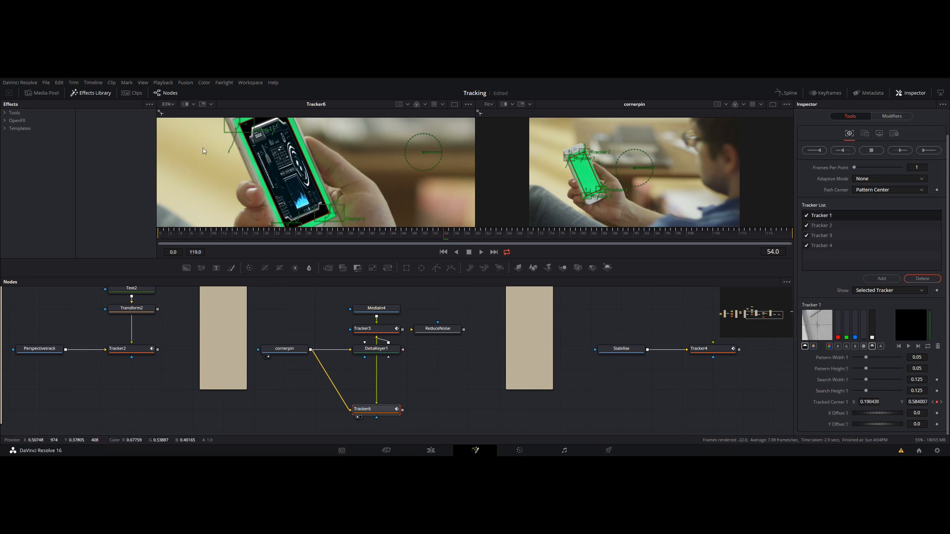
pyautogui.scroll(2, 242, 154)
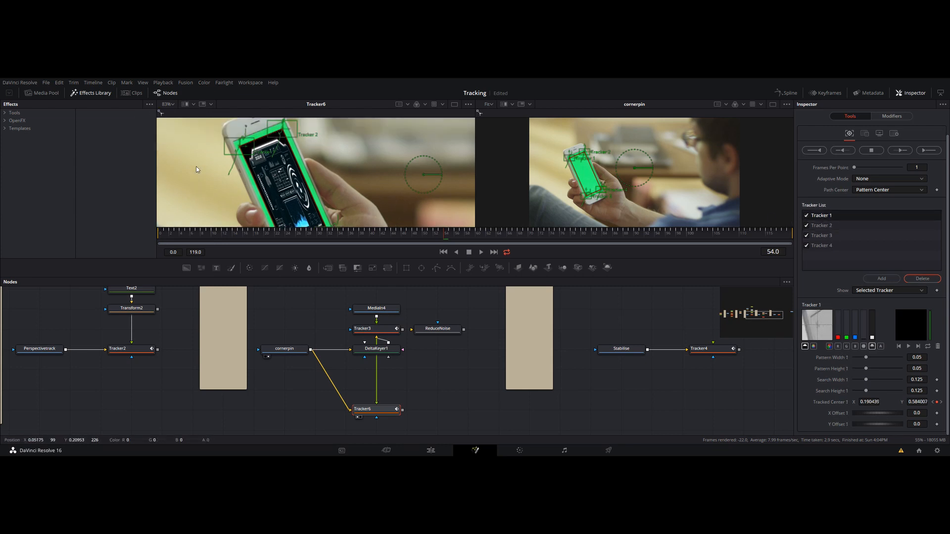
pyautogui.scroll(1, 243, 153)
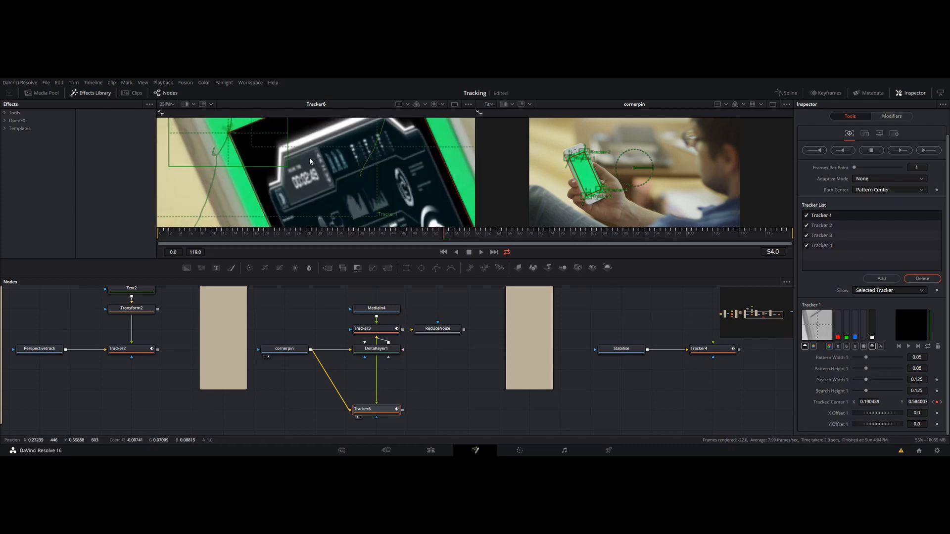
pyautogui.scroll(1, 259, 187)
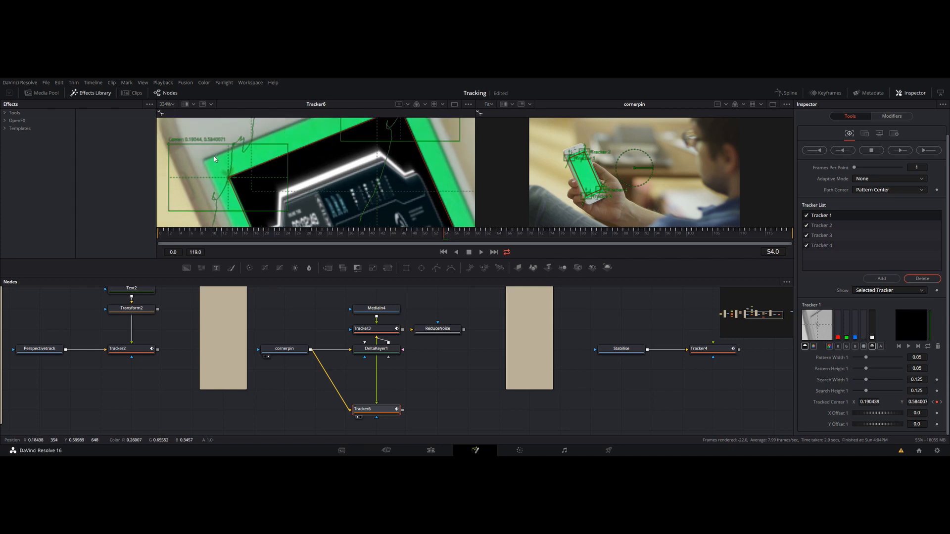
pyautogui.scroll(-3, 214, 158)
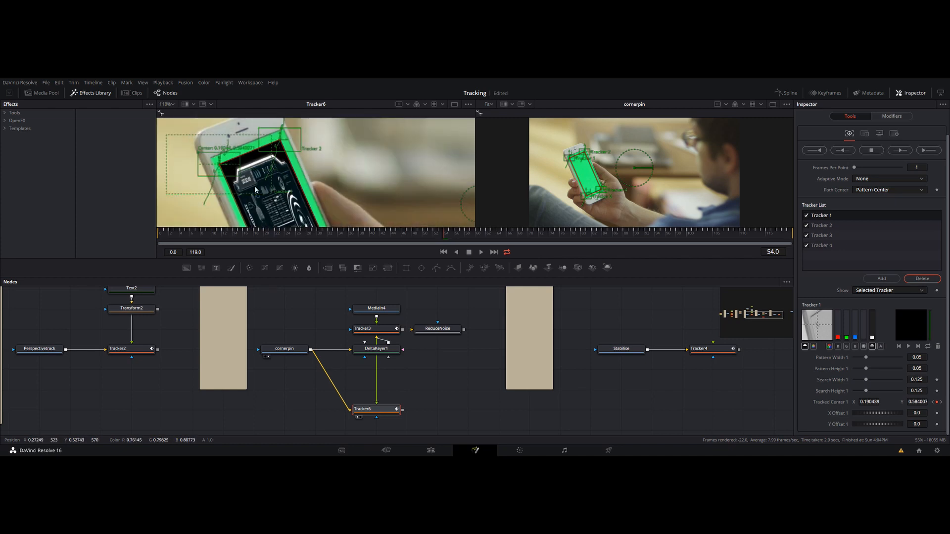
pyautogui.scroll(3, 255, 190)
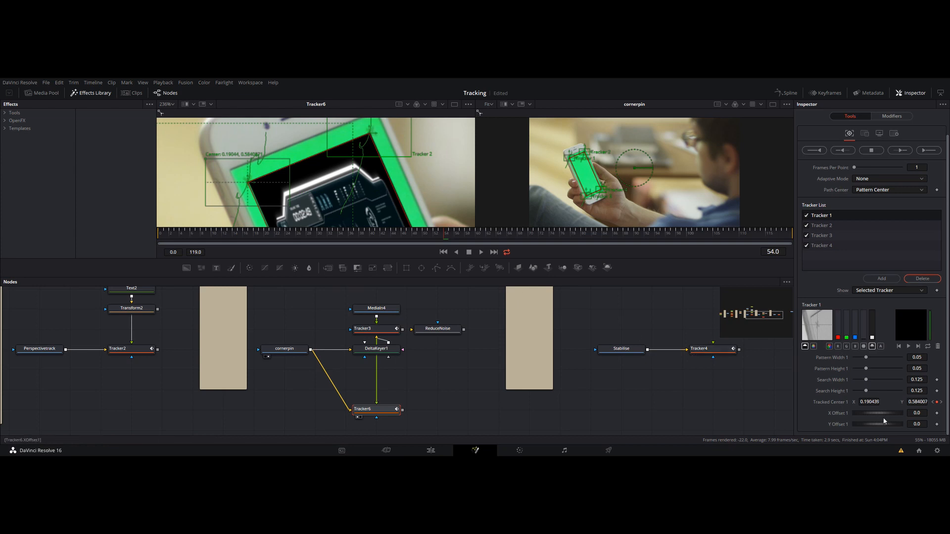
pyautogui.moveTo(879, 415); pyautogui.dragTo(855, 420)
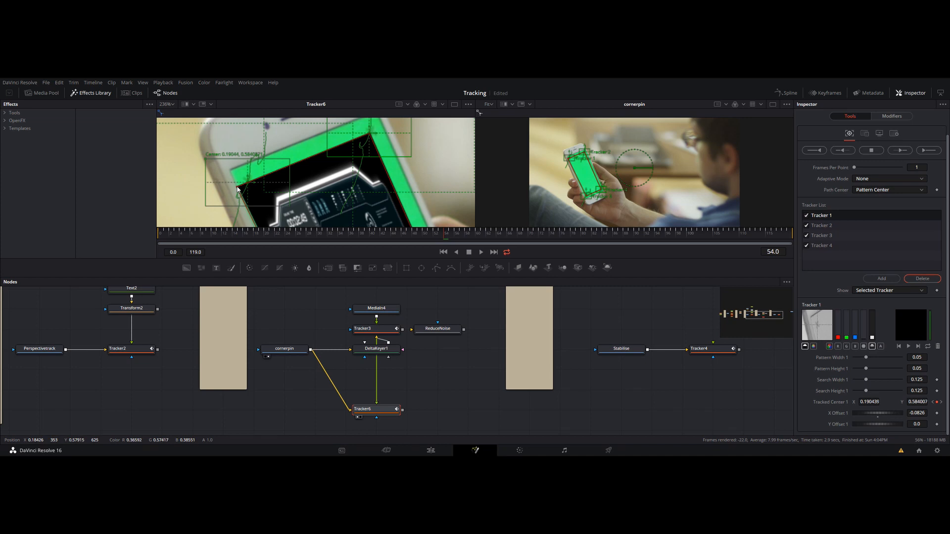
pyautogui.moveTo(237, 188); pyautogui.dragTo(230, 173)
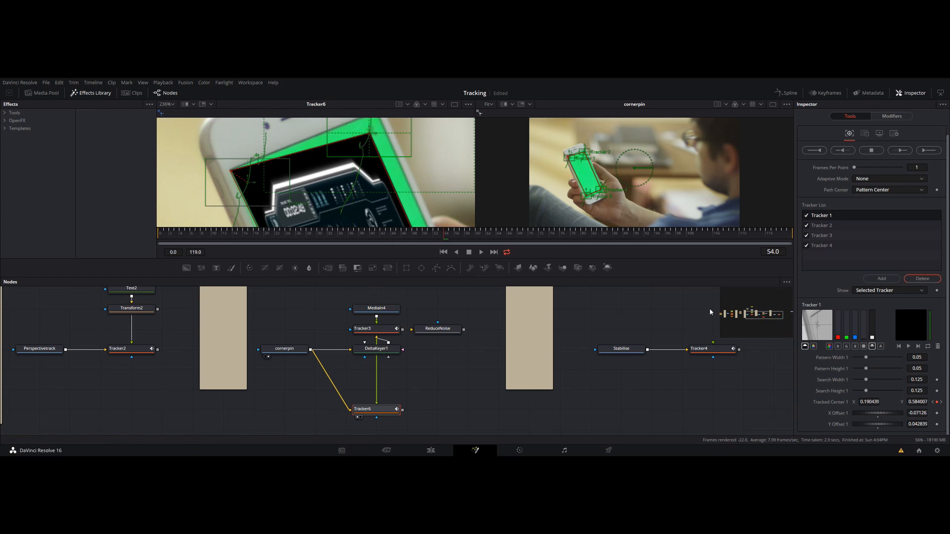
# Step: Offset Tracker 2 by about 0.1 in X and 0.041 in Y to align the graphic with the screen's top-right corner
pyautogui.click(827, 229)
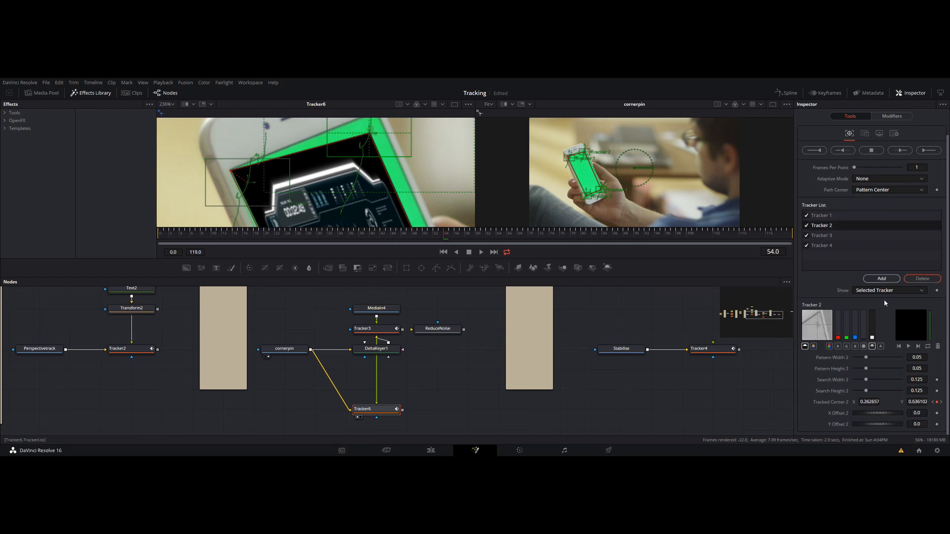
pyautogui.moveTo(886, 411); pyautogui.dragTo(905, 412)
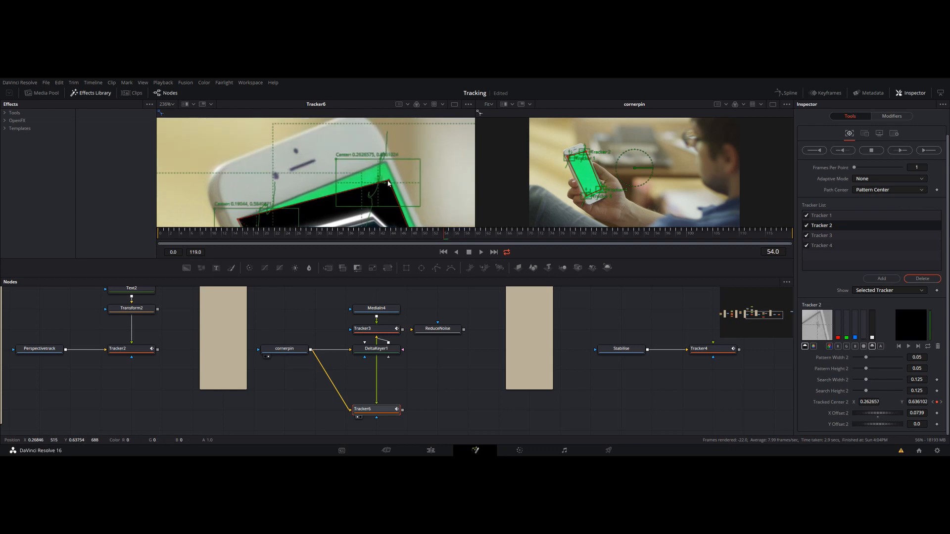
pyautogui.moveTo(388, 182); pyautogui.dragTo(382, 158)
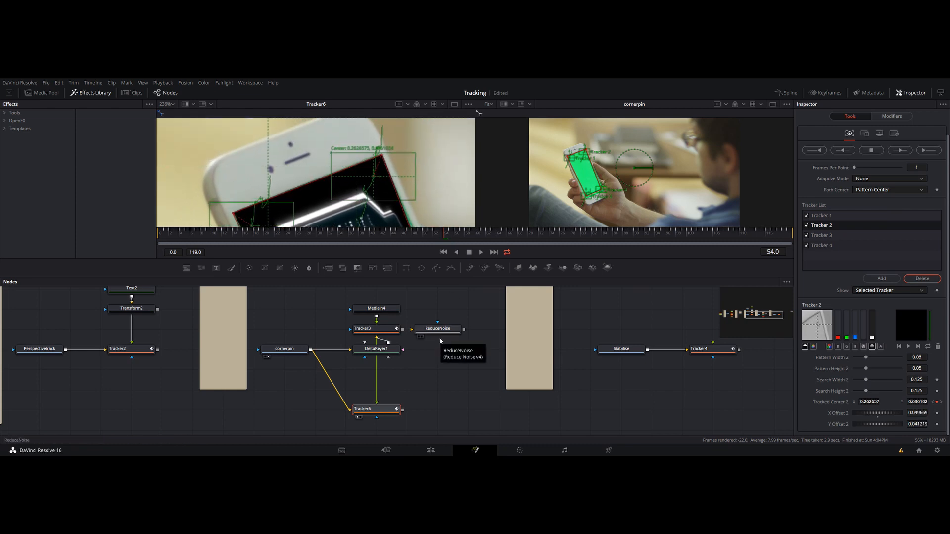
# Step: Display Tracker3's finished phone composite in the first viewer and fit the image to that viewer
pyautogui.moveTo(362, 329); pyautogui.dragTo(349, 210)
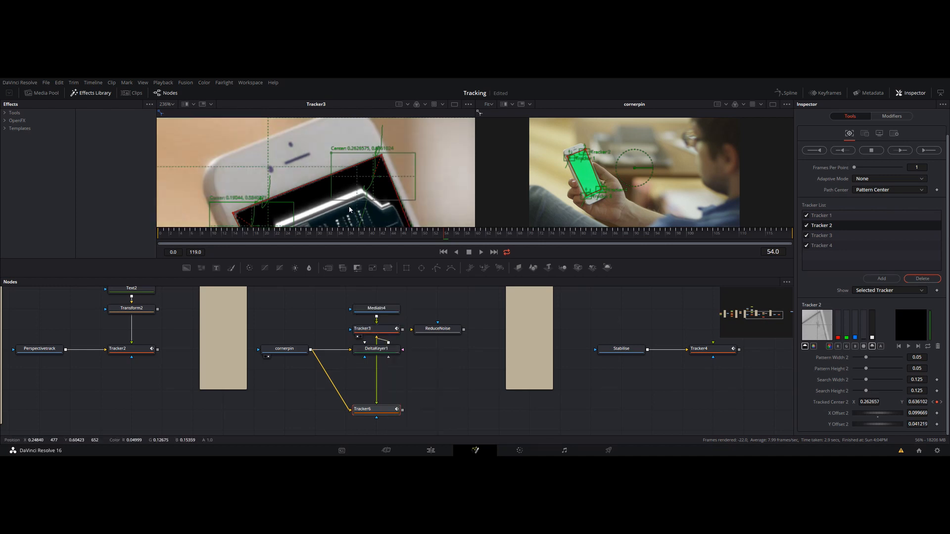
pyautogui.click(167, 104)
pyautogui.click(175, 125)
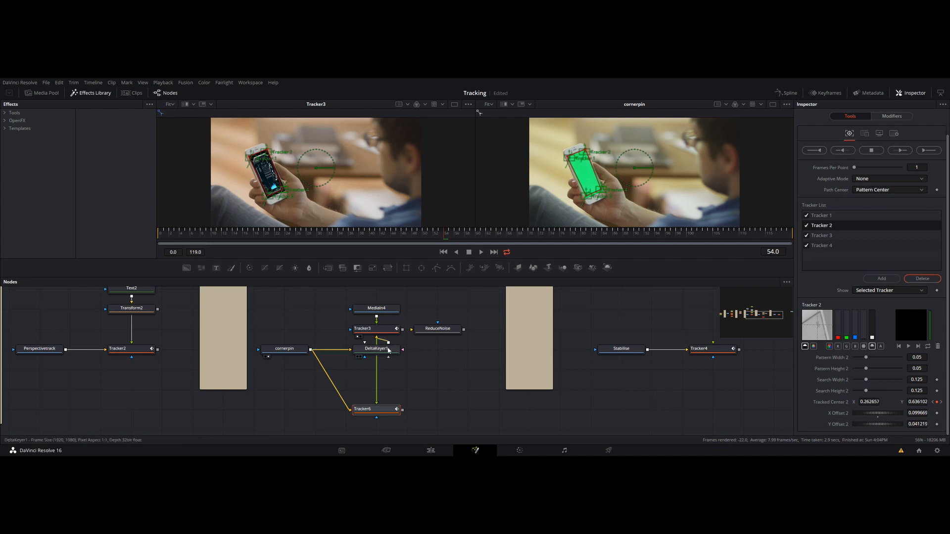
# Step: Display the Stabilise clip in the first viewer and play it from the first frame to examine its camera shake
pyautogui.click(309, 327)
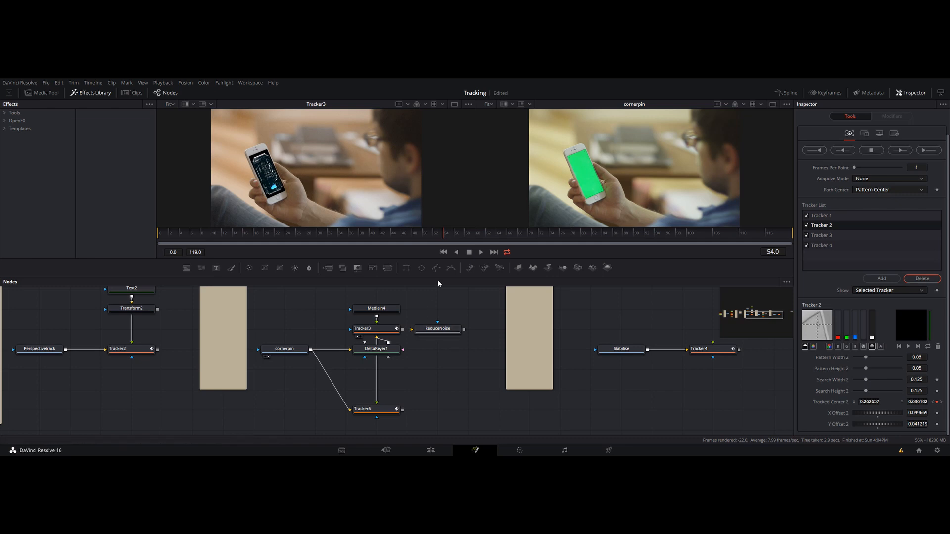
pyautogui.moveTo(675, 396); pyautogui.dragTo(403, 403)
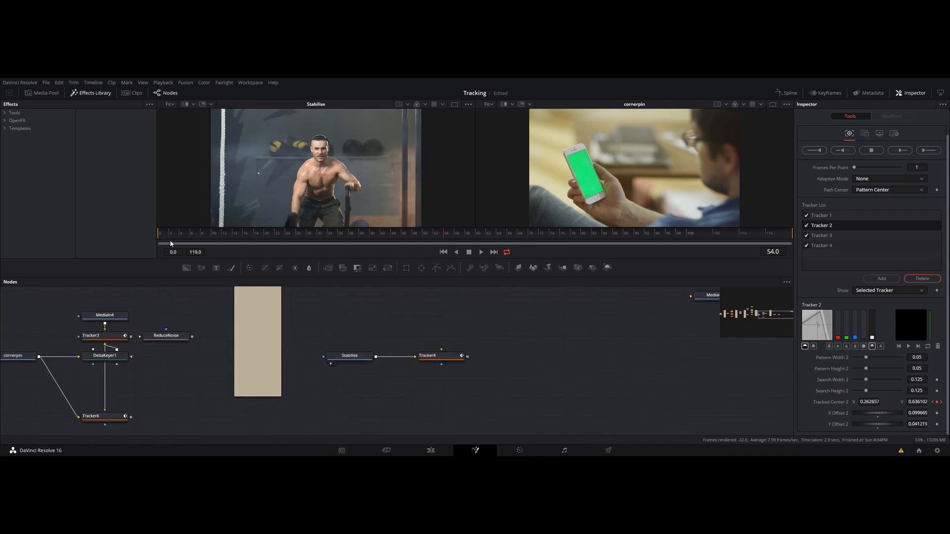
pyautogui.moveTo(167, 237); pyautogui.dragTo(151, 240)
pyautogui.press('space')
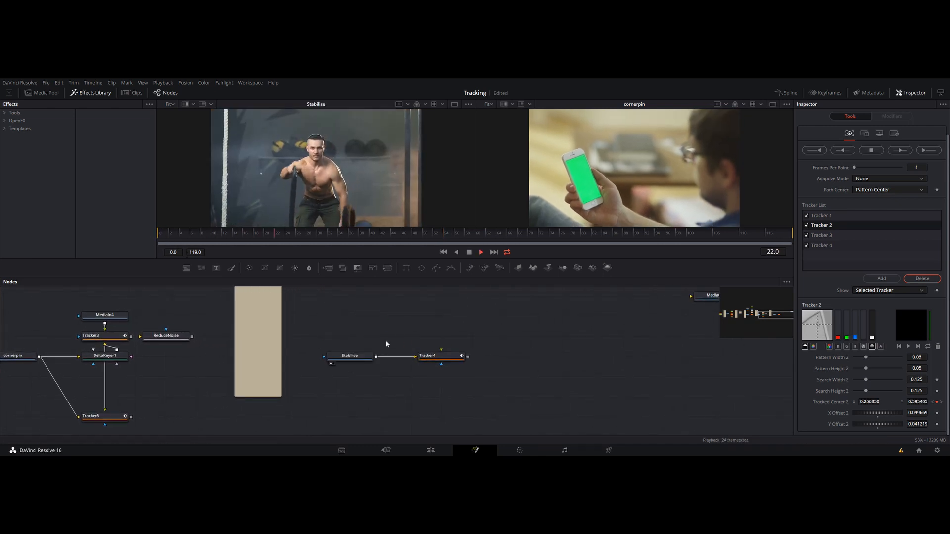
# Step: Display Tracker4's output in the second viewer beside the Stabilise clip and open Tracker4's operation settings
pyautogui.press('2')
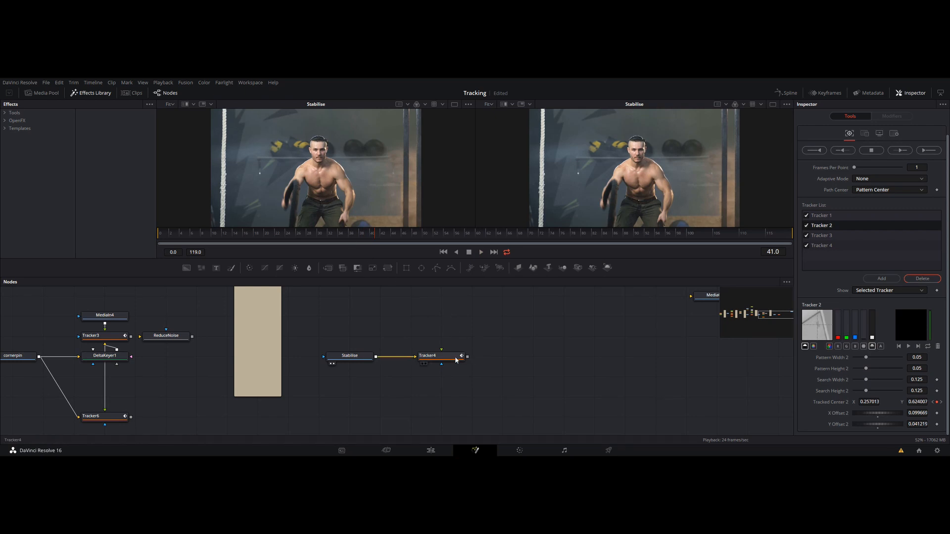
pyautogui.press('2')
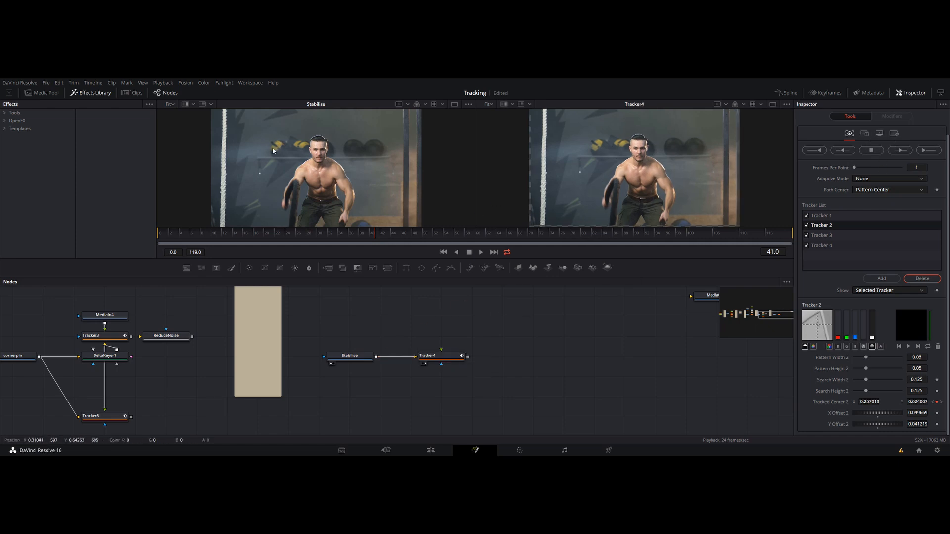
pyautogui.click(865, 134)
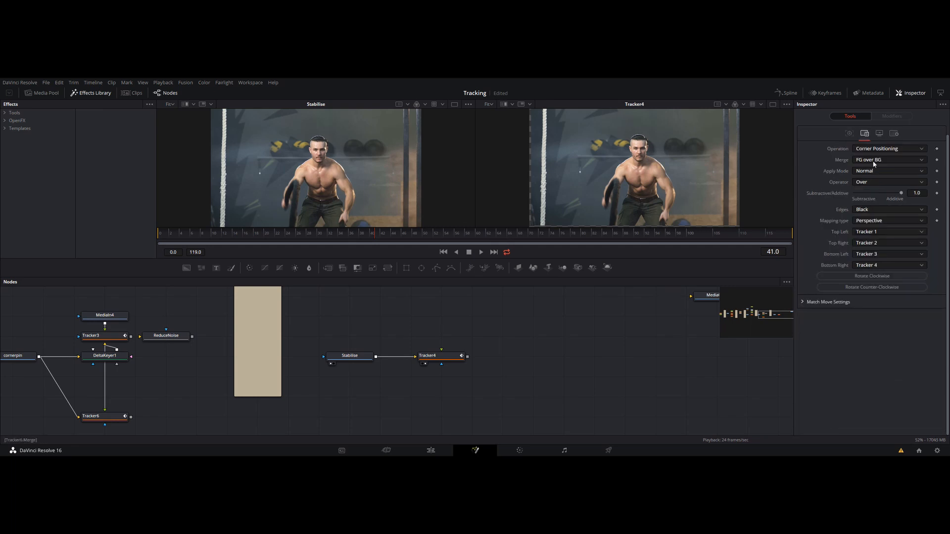
pyautogui.click(441, 357)
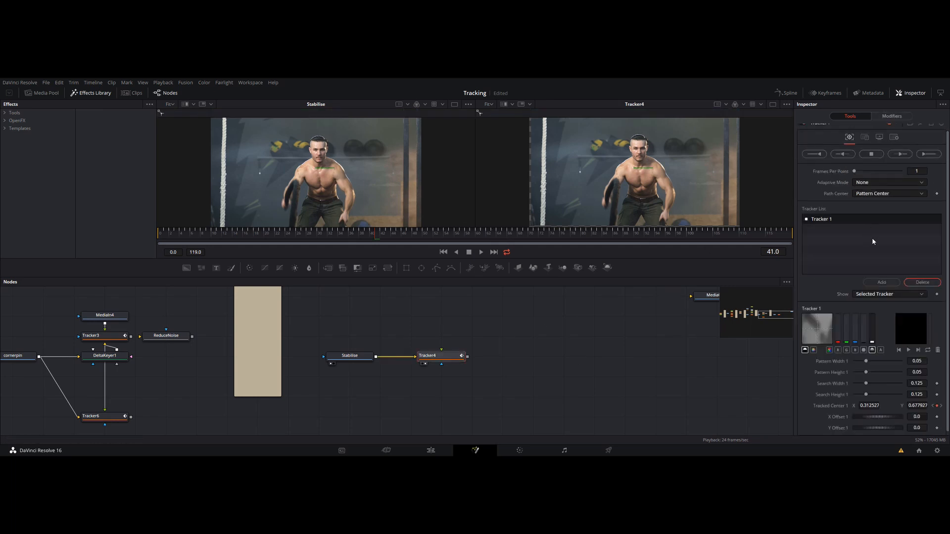
pyautogui.click(865, 137)
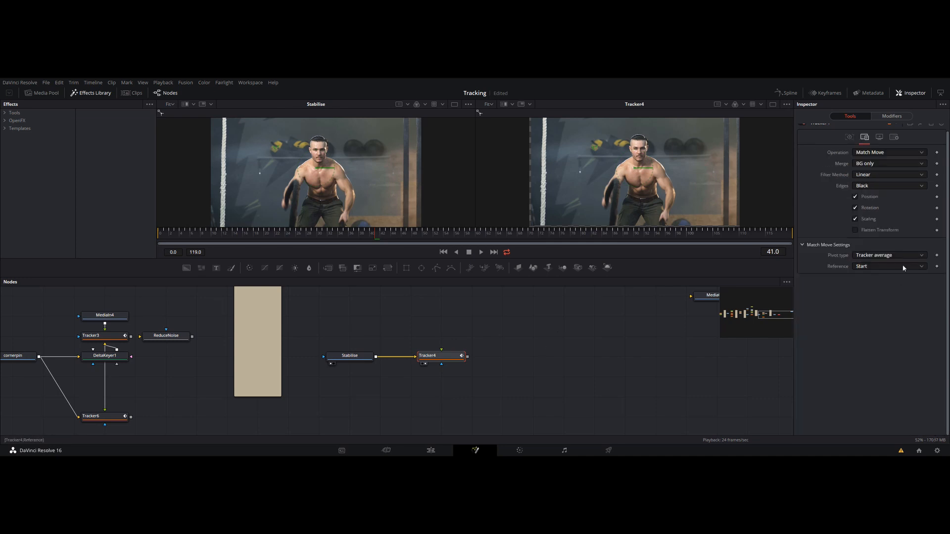
pyautogui.moveTo(378, 315); pyautogui.dragTo(707, 288)
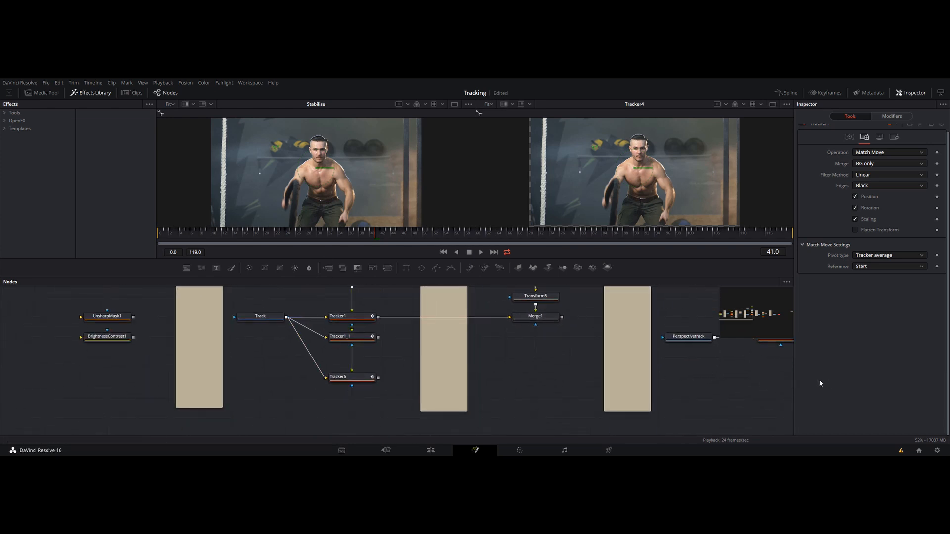
pyautogui.moveTo(678, 372); pyautogui.dragTo(114, 376)
pyautogui.moveTo(527, 369); pyautogui.dragTo(293, 398)
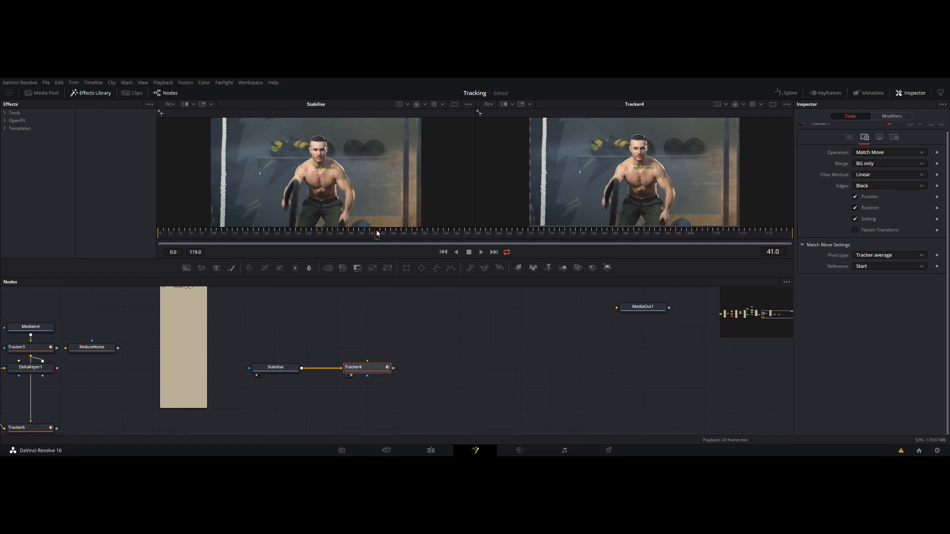
# Step: Play the Stabilise clip and Tracker4's output side by side from the first frame and set Tracker4's edges to Duplicate
pyautogui.moveTo(377, 233); pyautogui.dragTo(129, 240)
pyautogui.press('space')
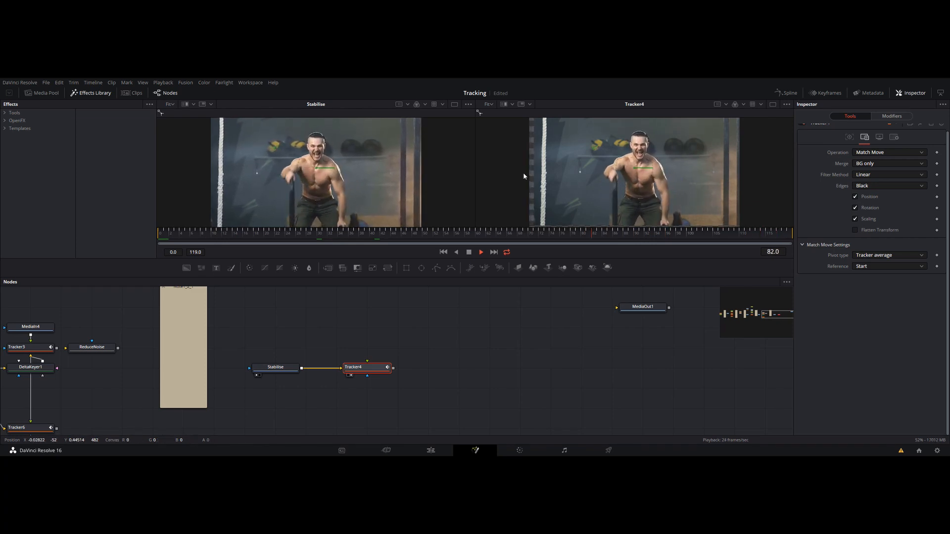
pyautogui.click(871, 184)
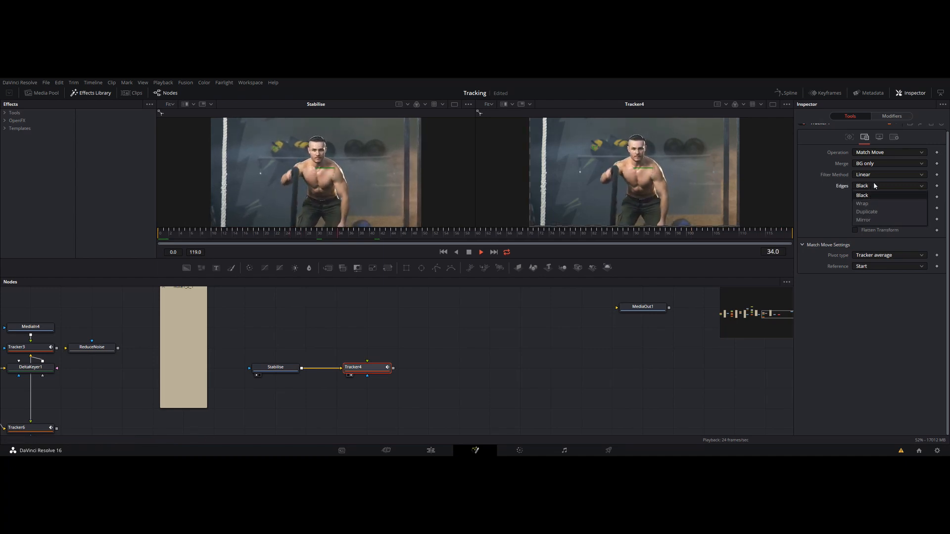
pyautogui.click(870, 211)
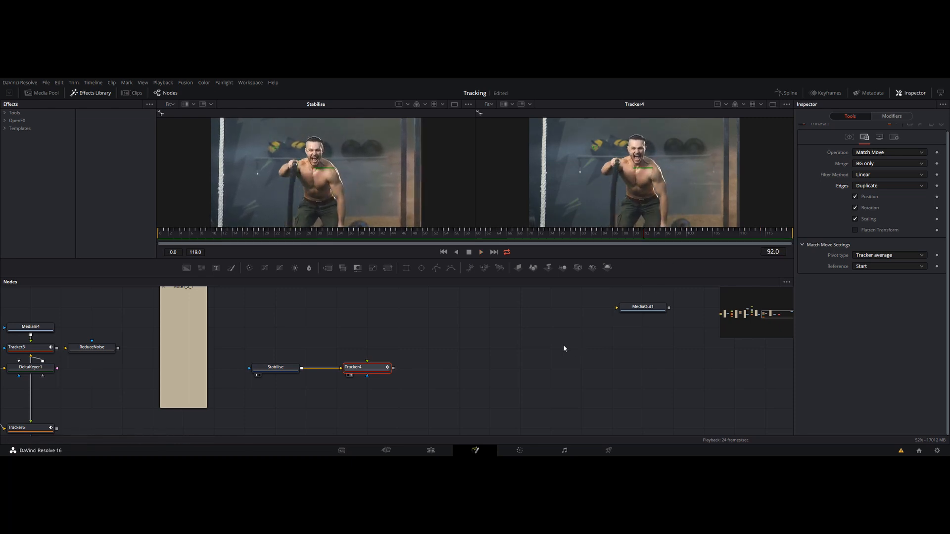
# Step: Display the Track clip and its Tracker1 text composite in turn in the first viewer, playing the composite from the first frame
pyautogui.scroll(-6, 494, 368)
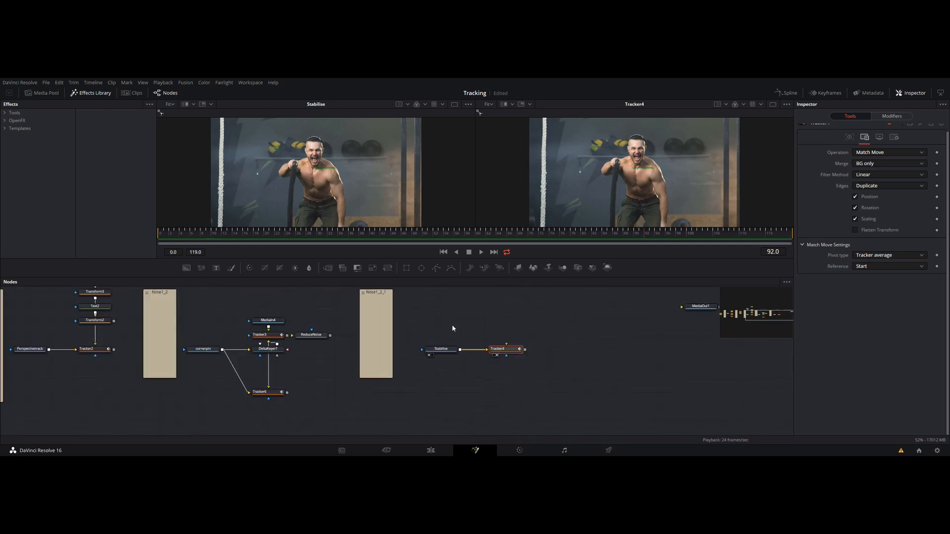
pyautogui.moveTo(432, 418); pyautogui.dragTo(559, 400)
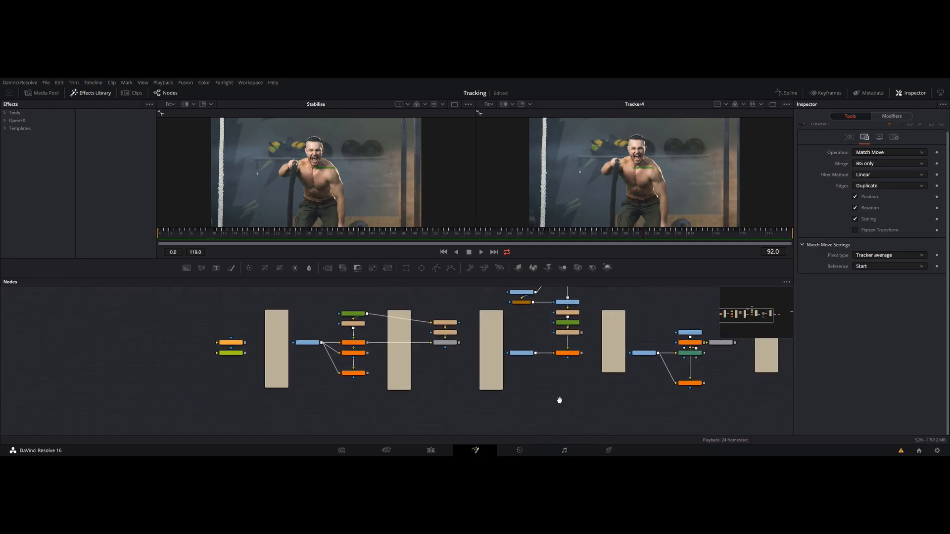
pyautogui.click(307, 343)
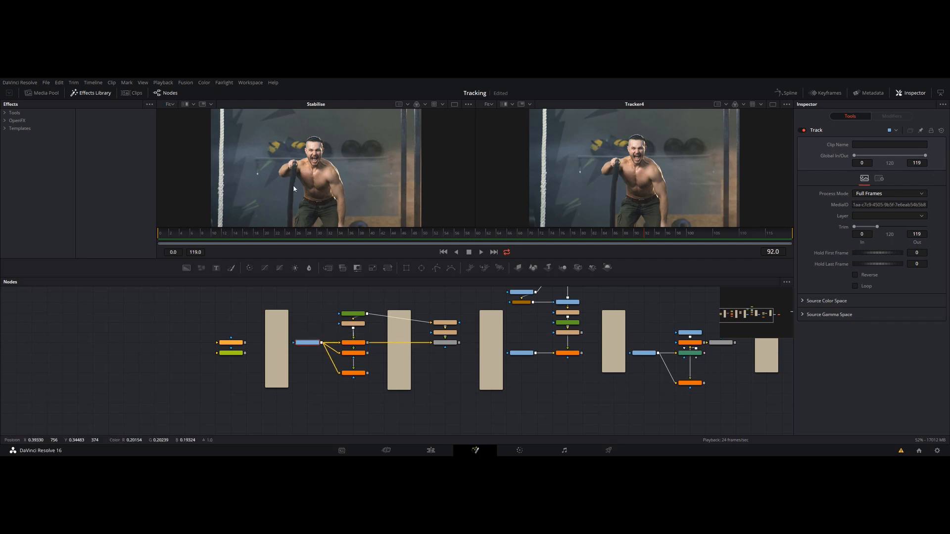
pyautogui.press('1')
pyautogui.scroll(5, 350, 345)
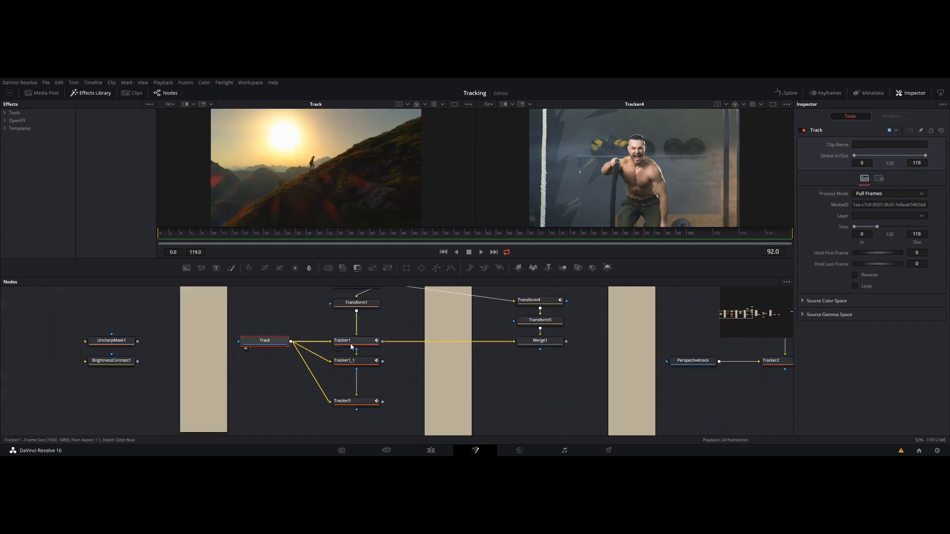
pyautogui.moveTo(352, 341); pyautogui.dragTo(324, 206)
pyautogui.moveTo(241, 237); pyautogui.dragTo(155, 237)
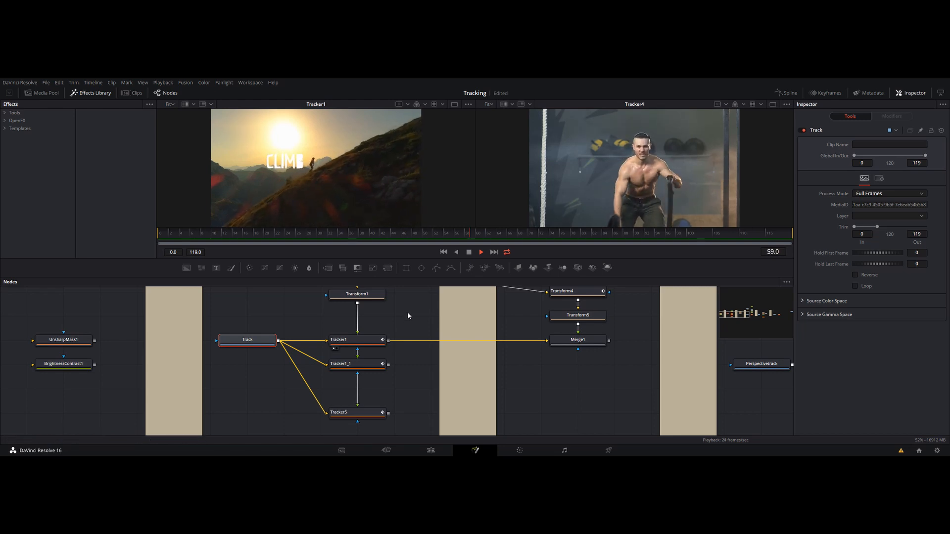
# Step: Review the Perspectivetrack bridge clip and its Tracker2 composite in turn in the first viewer during playback
pyautogui.moveTo(408, 312); pyautogui.dragTo(275, 336)
pyautogui.moveTo(483, 397); pyautogui.dragTo(279, 373)
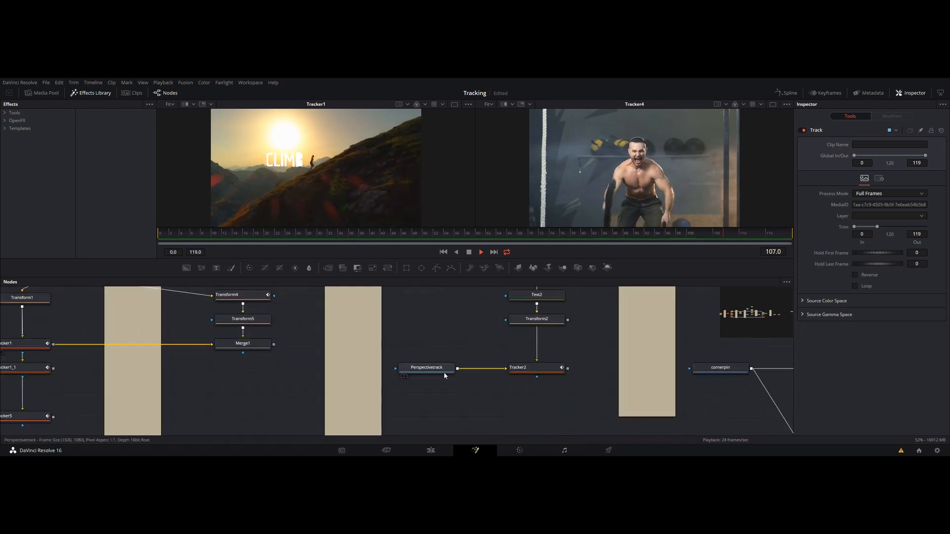
pyautogui.moveTo(445, 370); pyautogui.dragTo(331, 173)
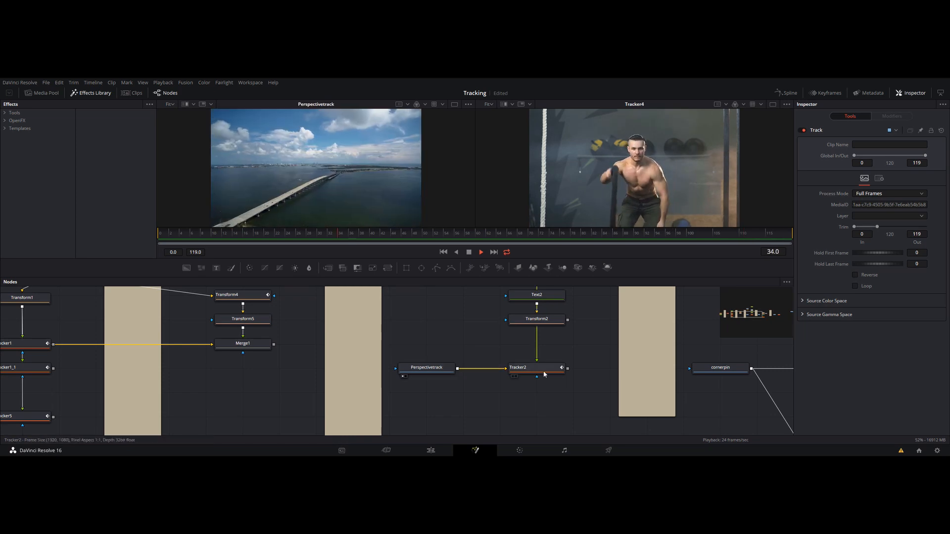
pyautogui.moveTo(519, 368); pyautogui.dragTo(316, 166)
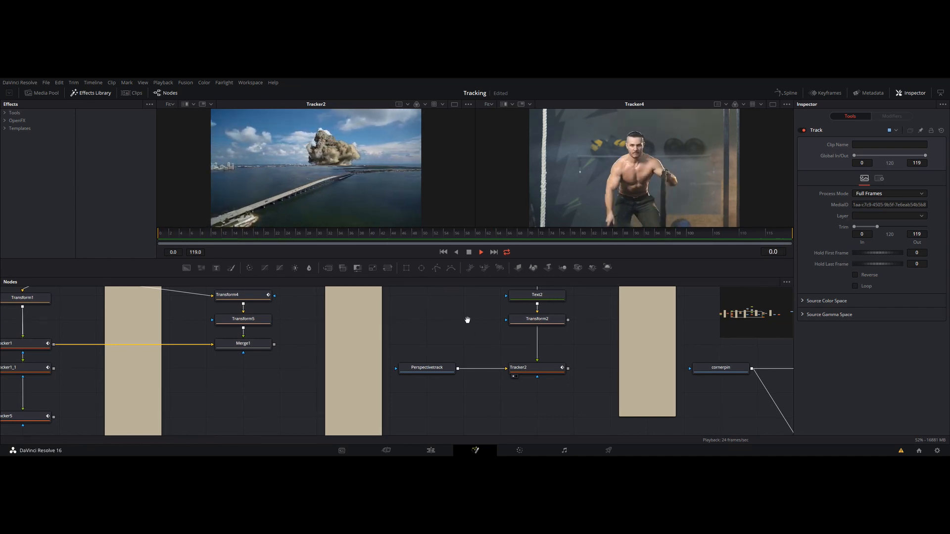
# Step: Review the cornerpin green-screen clip and its Tracker3 phone composite in turn in the first viewer during playback
pyautogui.moveTo(468, 320); pyautogui.dragTo(270, 328)
pyautogui.moveTo(494, 338); pyautogui.dragTo(324, 333)
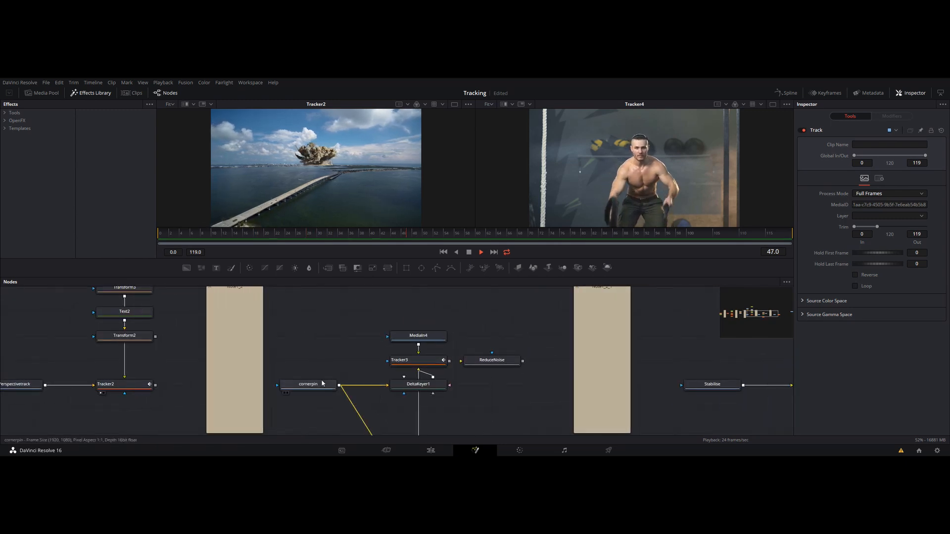
pyautogui.press('1')
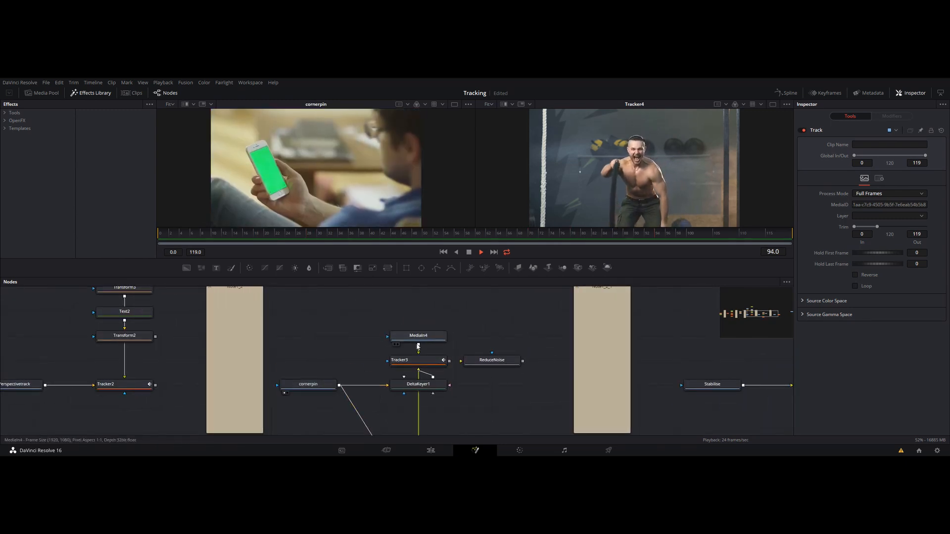
pyautogui.moveTo(417, 360); pyautogui.dragTo(308, 149)
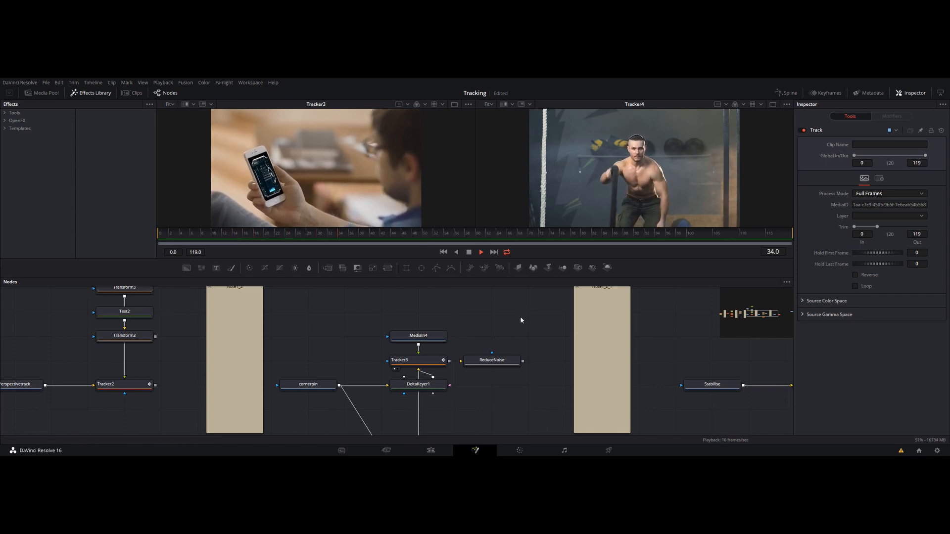
# Step: Return the Stabilise clip to the first viewer to compare it with Tracker4's output during playback
pyautogui.moveTo(477, 308); pyautogui.dragTo(145, 293)
pyautogui.moveTo(387, 368); pyautogui.dragTo(313, 119)
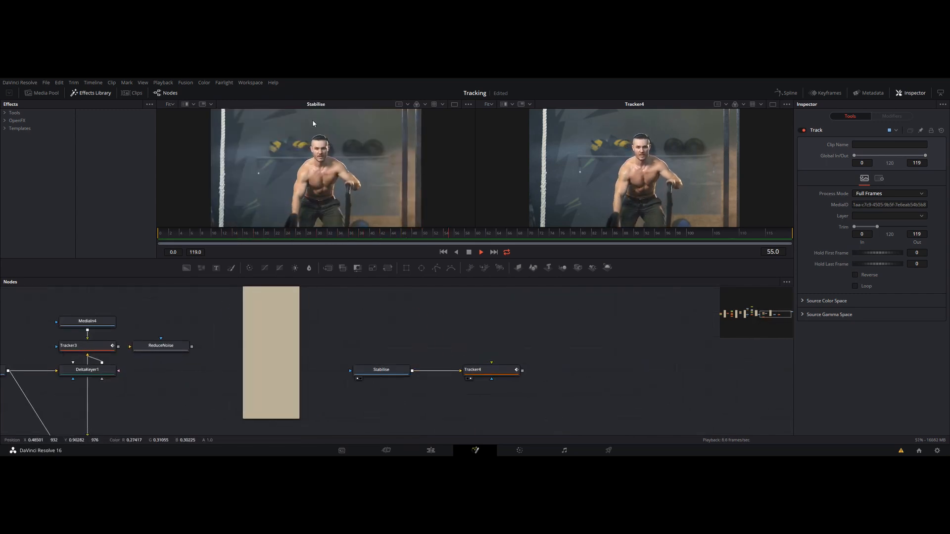